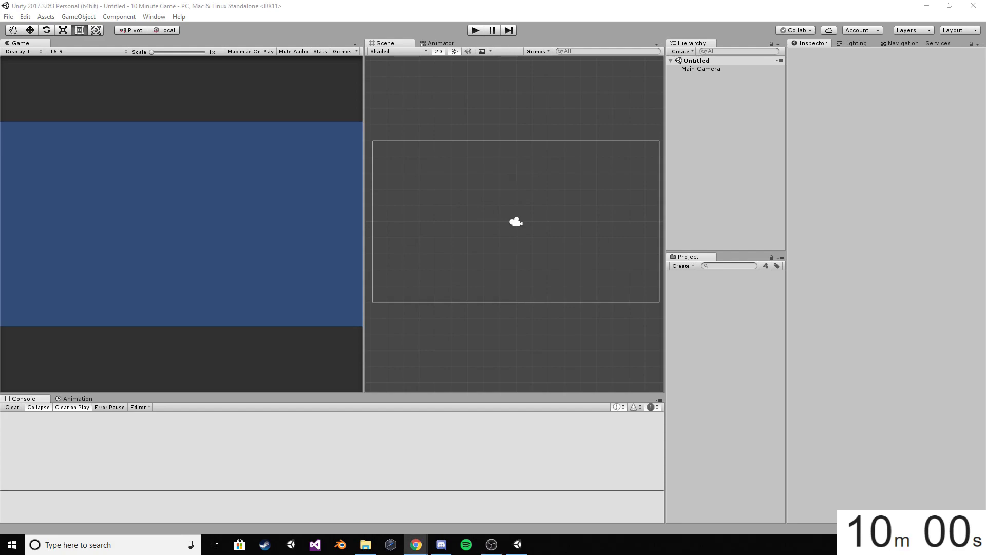
Create a Square sprite asset in the project.
{"action": "left_click", "coordinate": [832, 282]}
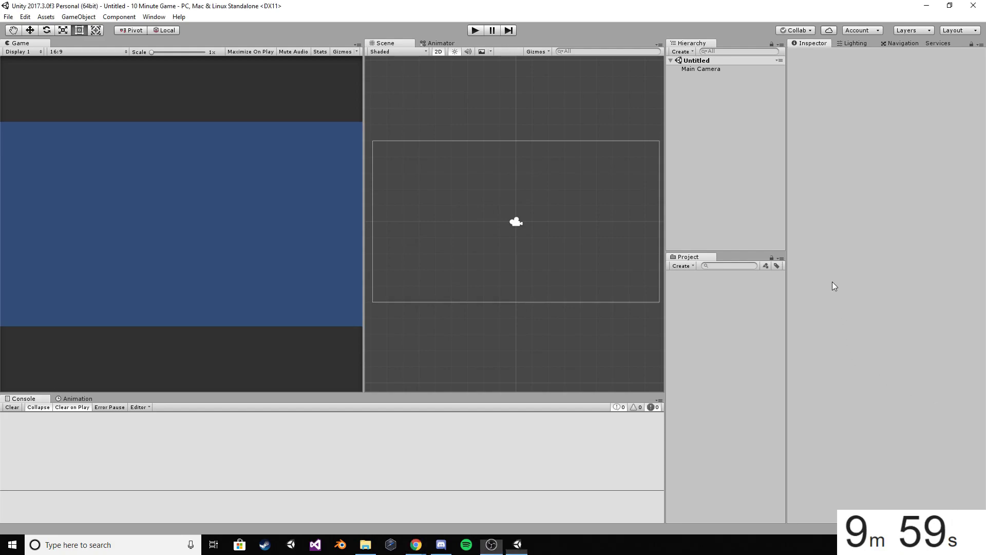
{"action": "left_click", "coordinate": [78, 16]}
{"action": "mouse_move", "coordinate": [45, 16]}
{"action": "mouse_move", "coordinate": [102, 29]}
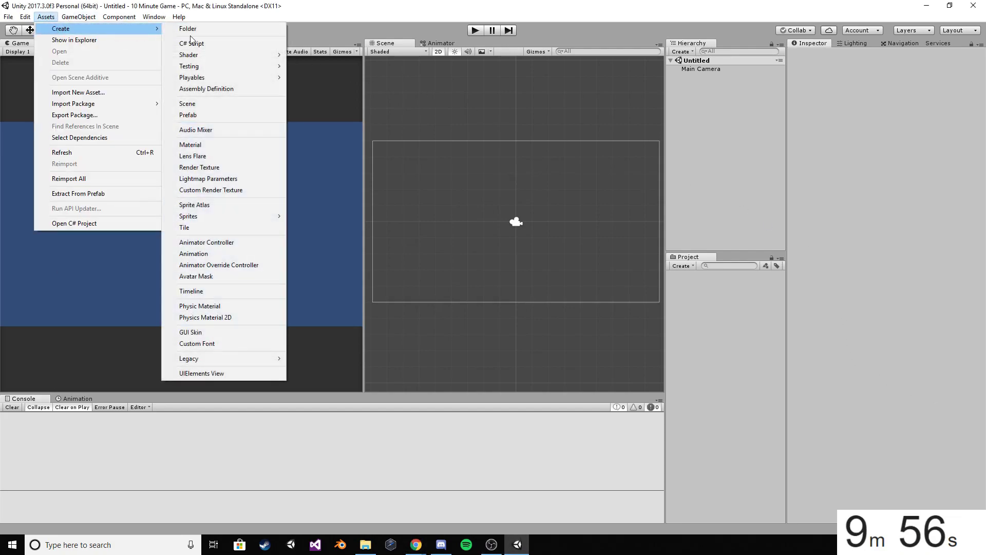
{"action": "mouse_move", "coordinate": [226, 216]}
{"action": "left_click", "coordinate": [298, 216]}
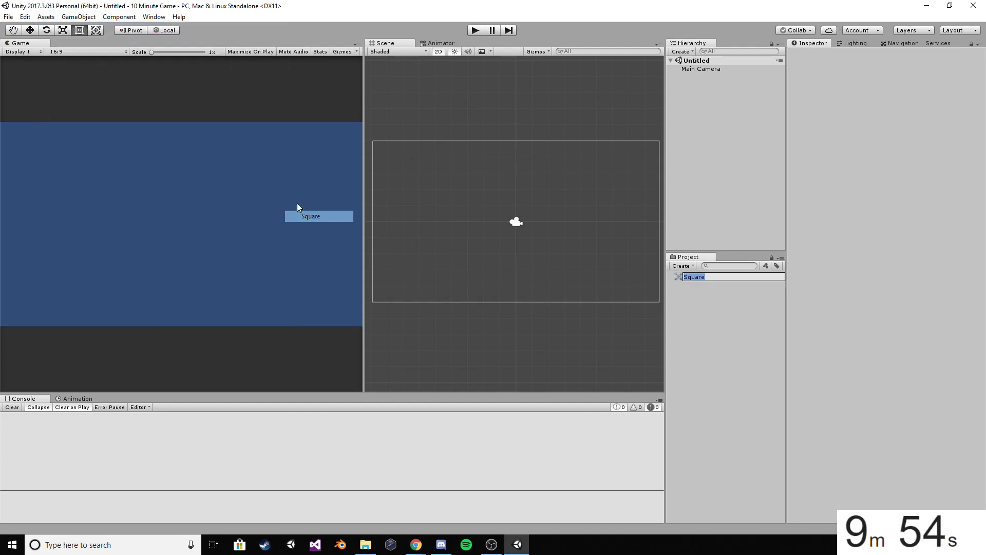
Create a Triangle sprite and a Circle sprite in the project, keeping their default names.
{"action": "left_click", "coordinate": [64, 17]}
{"action": "mouse_move", "coordinate": [45, 17]}
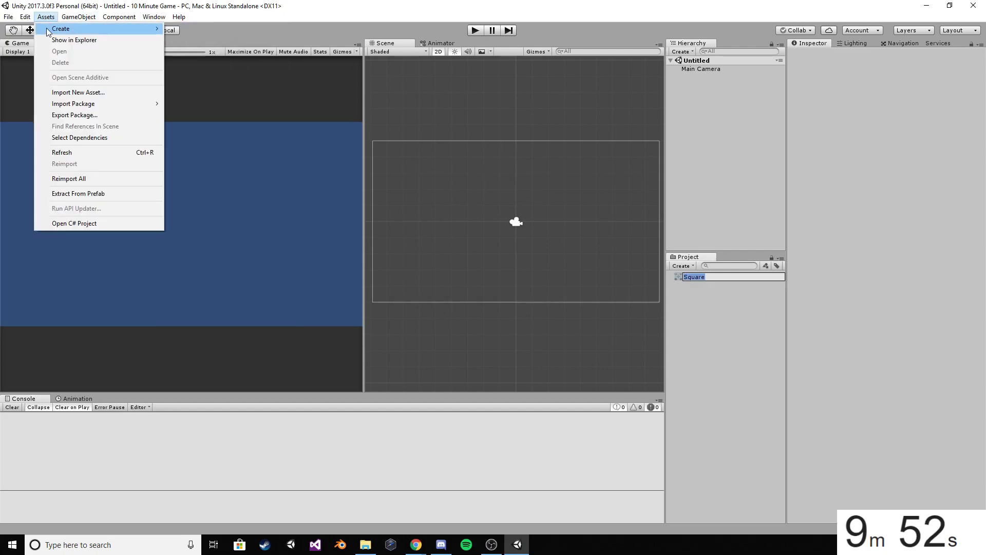
{"action": "mouse_move", "coordinate": [243, 216]}
{"action": "left_click", "coordinate": [313, 227]}
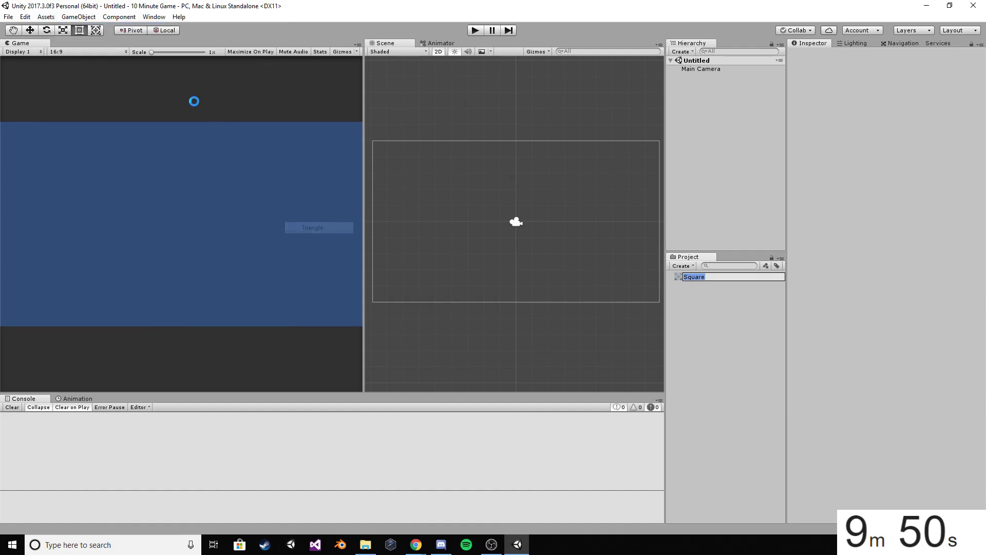
{"action": "left_click", "coordinate": [46, 17]}
{"action": "mouse_move", "coordinate": [61, 28]}
{"action": "mouse_move", "coordinate": [240, 218]}
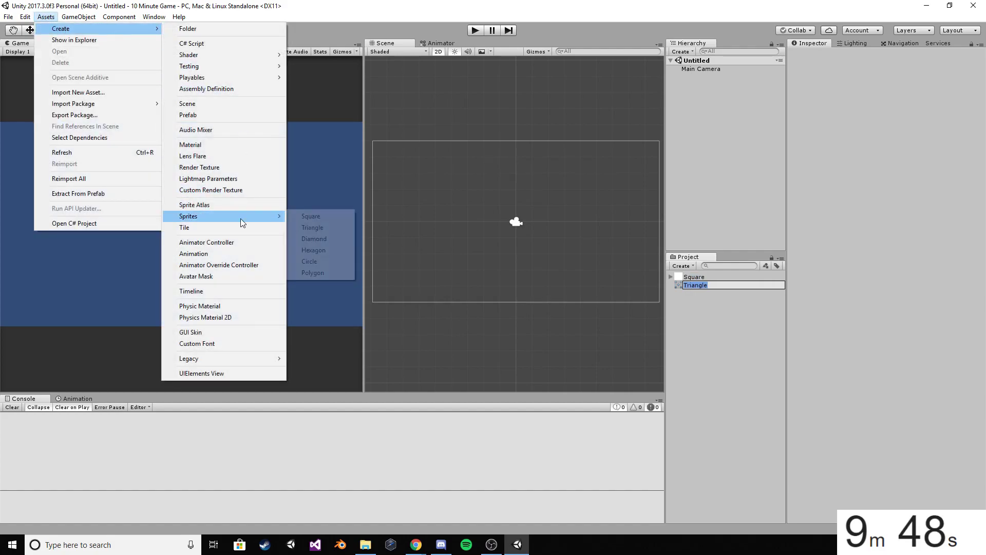
{"action": "left_click", "coordinate": [318, 262]}
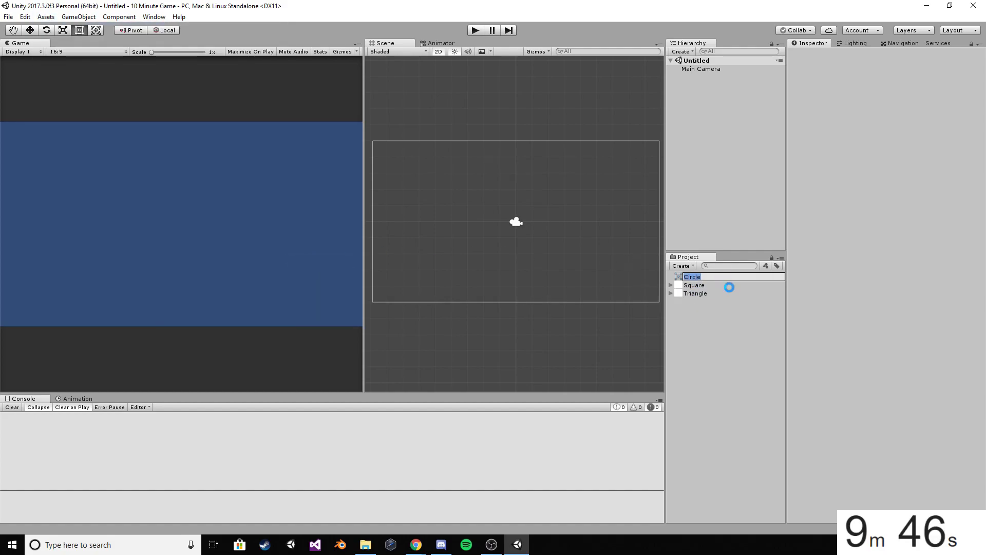
{"action": "left_click", "coordinate": [709, 84]}
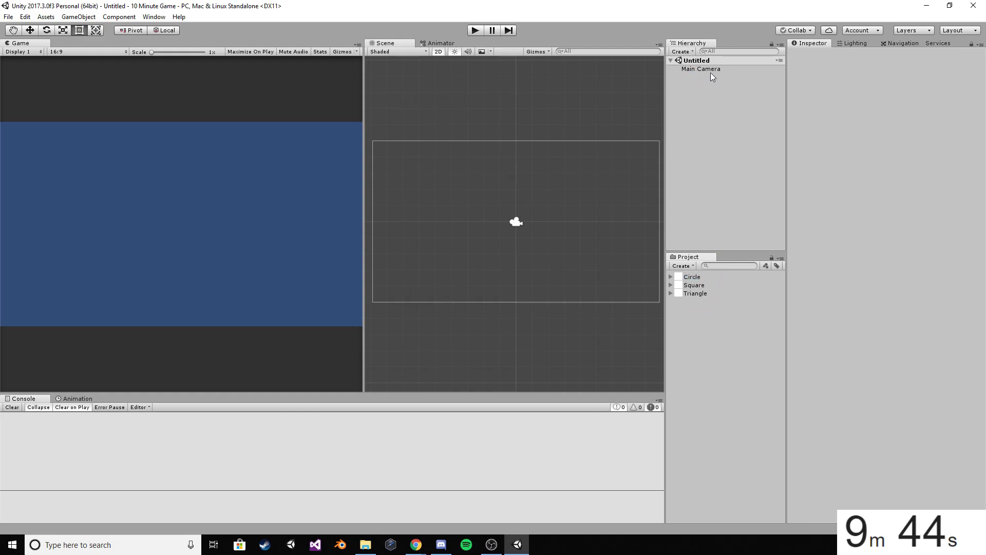
Set the Main Camera's background color to dark gray, hex 49494900.
{"action": "left_click", "coordinate": [710, 69]}
{"action": "left_click", "coordinate": [919, 133]}
{"action": "left_click_drag", "start_coordinate": [675, 227], "coordinate": [652, 249]}
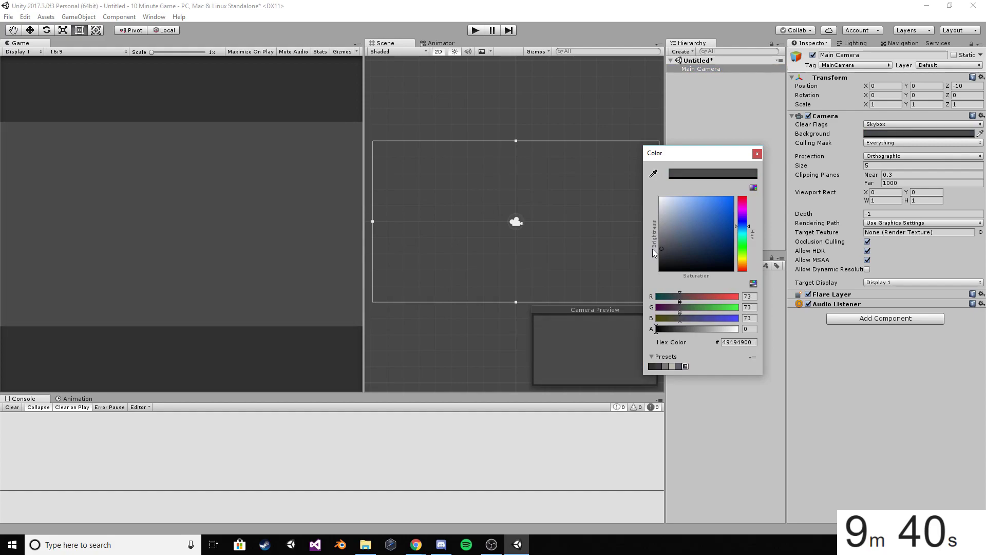
{"action": "left_click", "coordinate": [757, 153]}
Add the Square sprite to the scene as an object and rename it Ground.
{"action": "left_click_drag", "start_coordinate": [702, 284], "coordinate": [698, 76]}
{"action": "left_click", "coordinate": [845, 55]}
{"action": "type", "text": "Ground"}
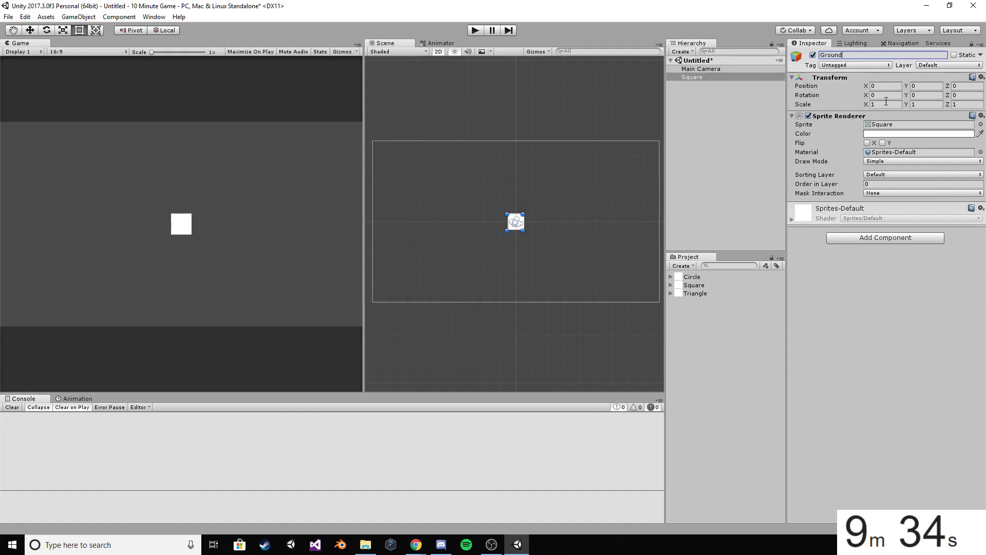
Set the Ground object's scale to X 20 and Y 4 and its Y position to -5.
{"action": "left_click", "coordinate": [886, 104]}
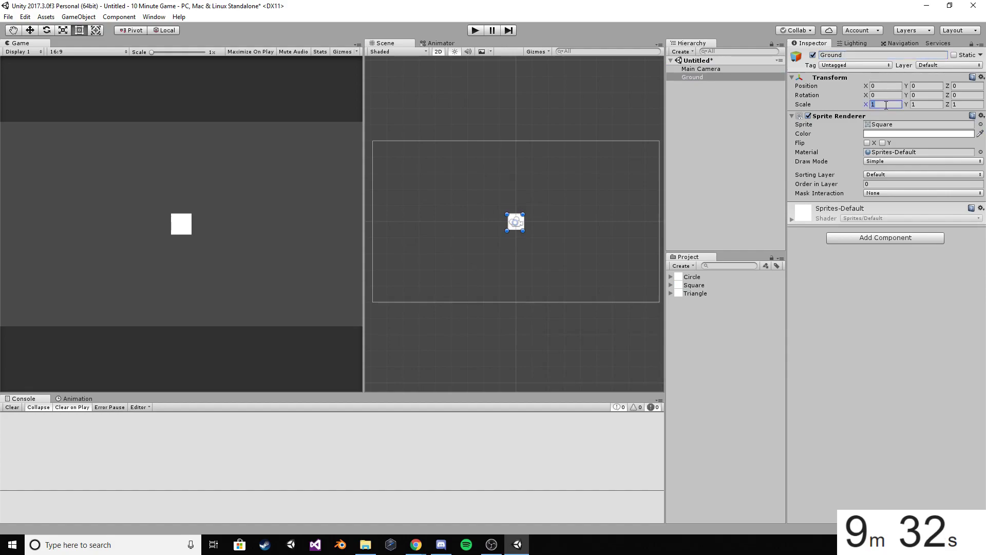
{"action": "type", "text": "20"}
{"action": "left_click", "coordinate": [920, 104]}
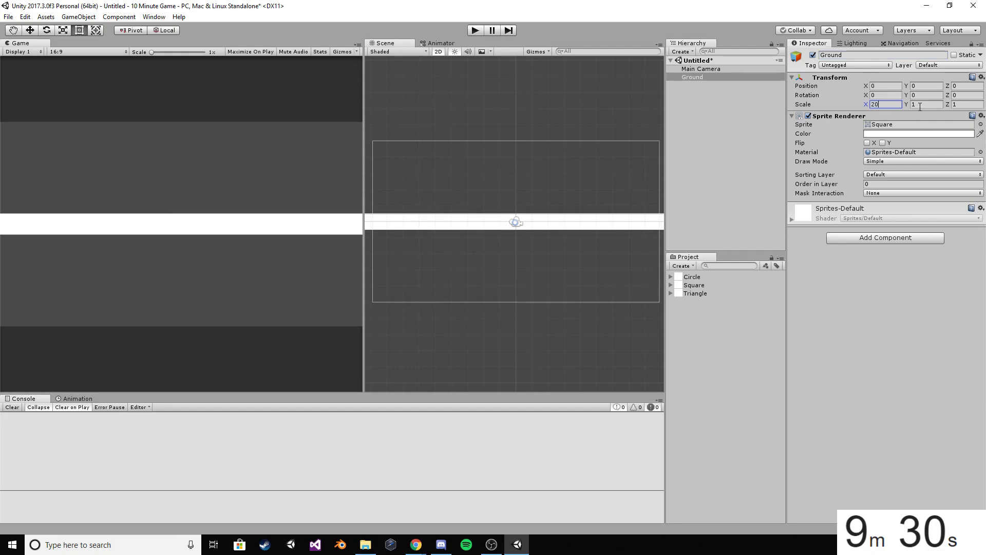
{"action": "type", "text": "4"}
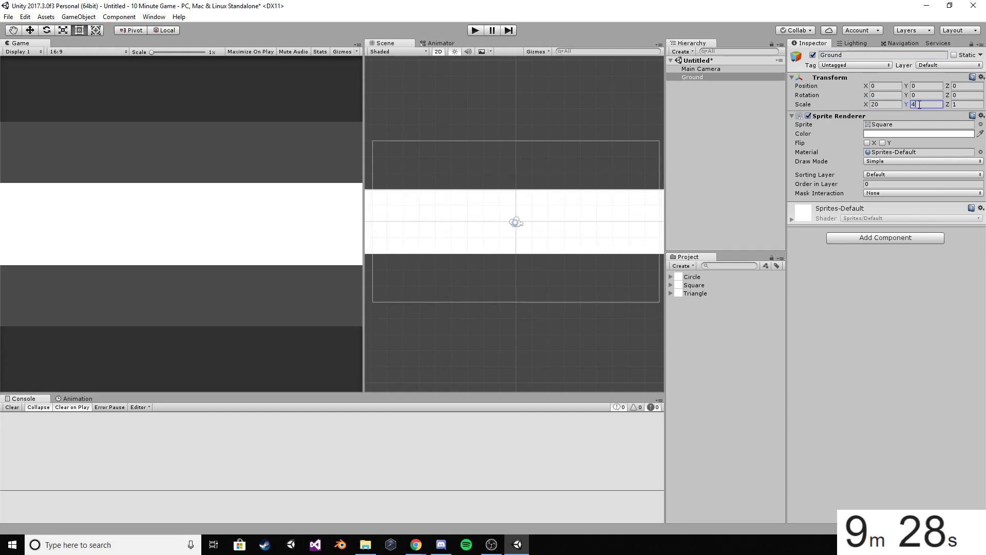
{"action": "left_click", "coordinate": [925, 86]}
{"action": "type", "text": "-5"}
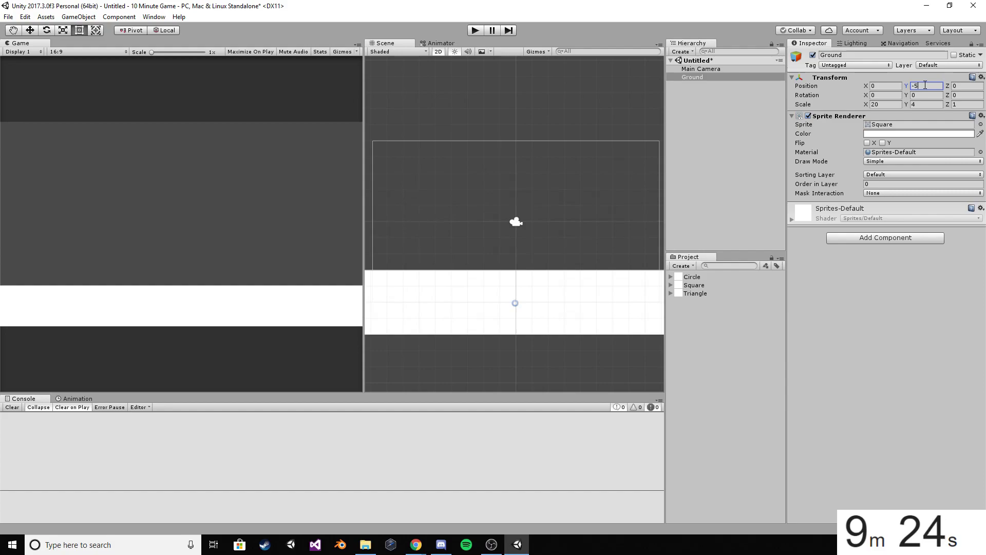
Set the Ground sprite's color to near-black, hex 272727FF.
{"action": "left_click", "coordinate": [878, 133]}
{"action": "mouse_move", "coordinate": [673, 217]}
{"action": "left_mouse_down"}
{"action": "mouse_move", "coordinate": [643, 227]}
{"action": "mouse_move", "coordinate": [643, 257]}
{"action": "left_mouse_up"}
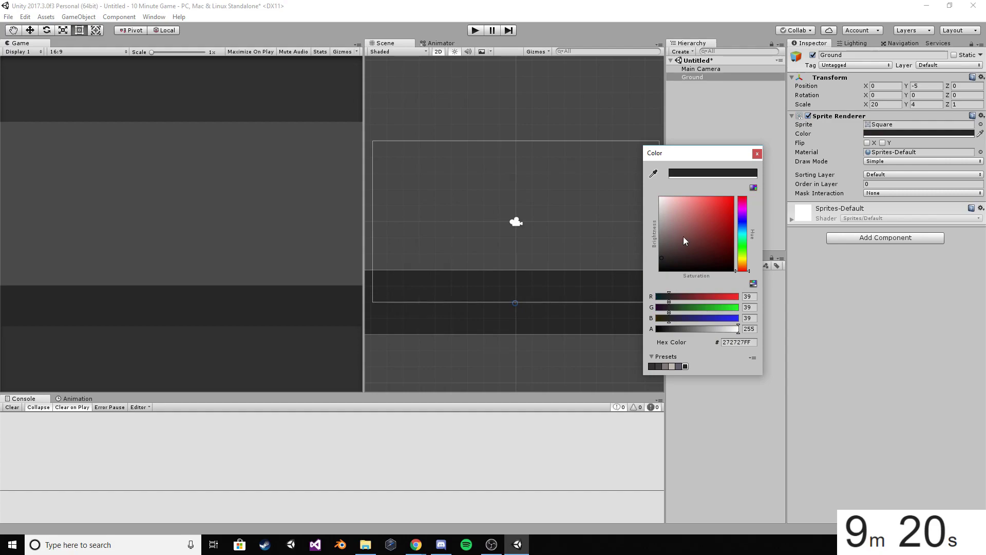
{"action": "left_click", "coordinate": [757, 154]}
{"action": "left_click", "coordinate": [744, 149]}
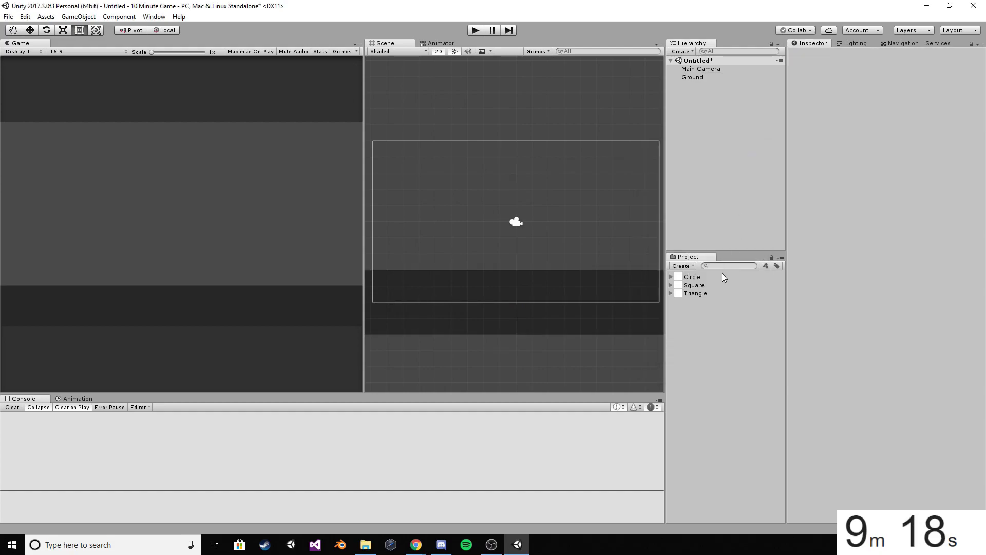
Add a Box Collider 2D component to the Ground object.
{"action": "left_click", "coordinate": [703, 78]}
{"action": "left_click", "coordinate": [859, 237]}
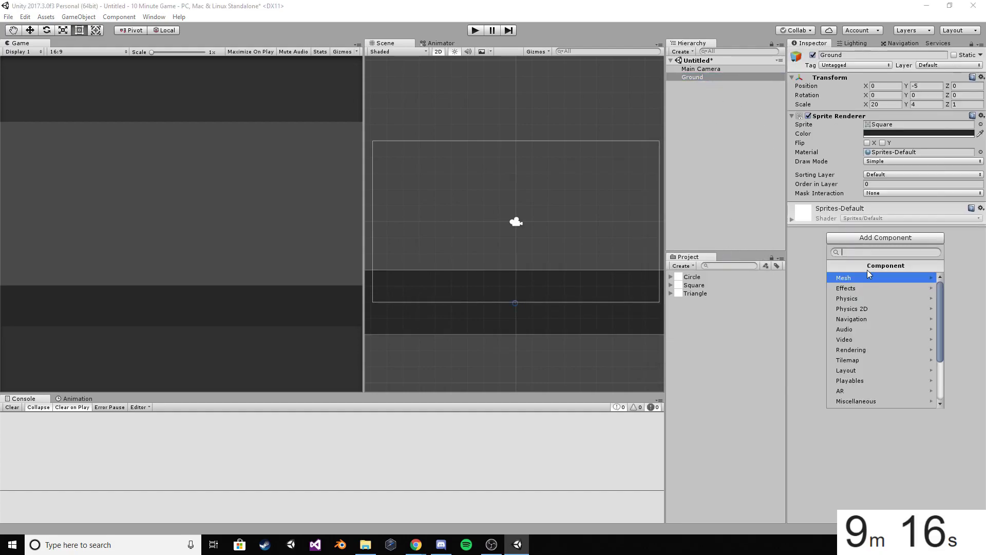
{"action": "left_click", "coordinate": [868, 309]}
{"action": "left_click", "coordinate": [871, 288]}
{"action": "left_click", "coordinate": [710, 295]}
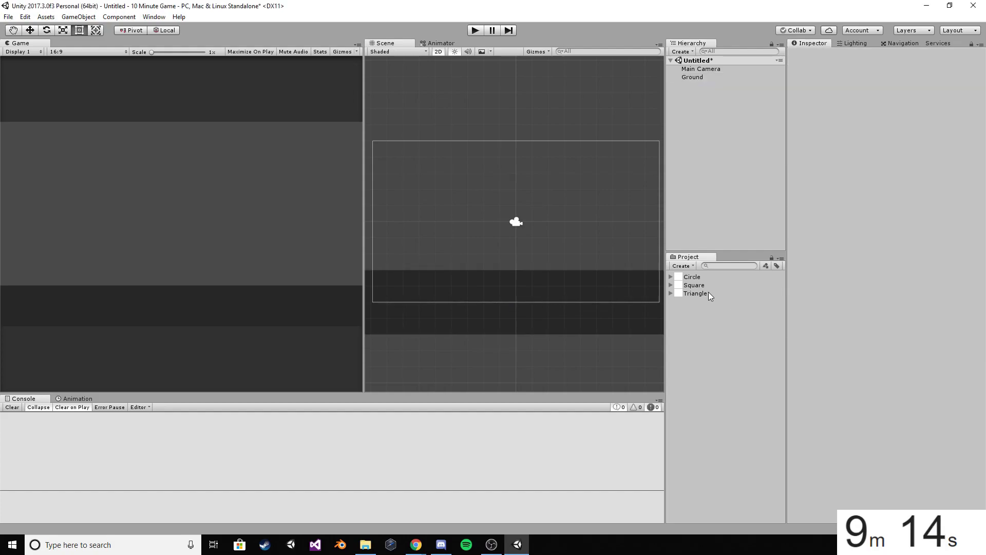
Create an empty game object named Spikes and reset its transform.
{"action": "right_click", "coordinate": [700, 109]}
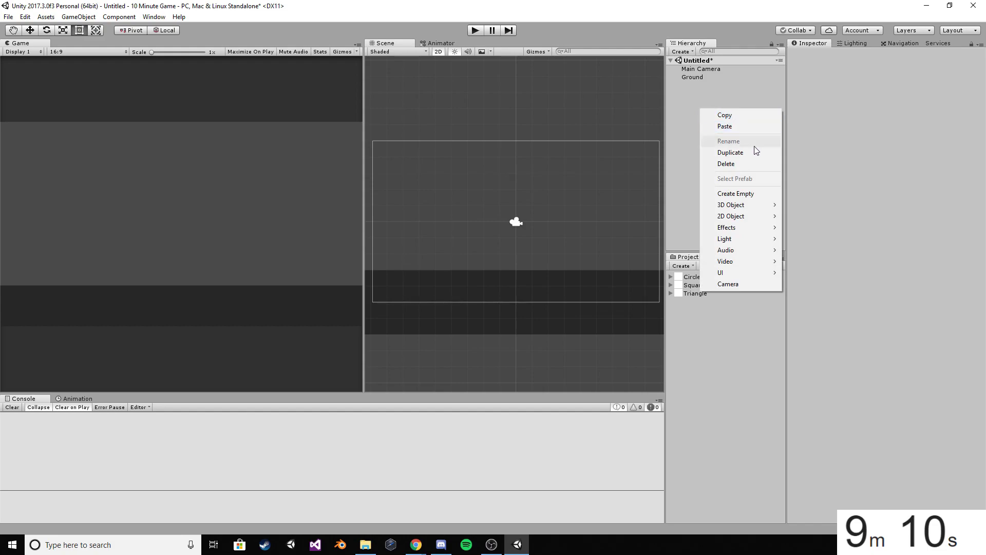
{"action": "left_click", "coordinate": [739, 194]}
{"action": "left_click", "coordinate": [865, 55]}
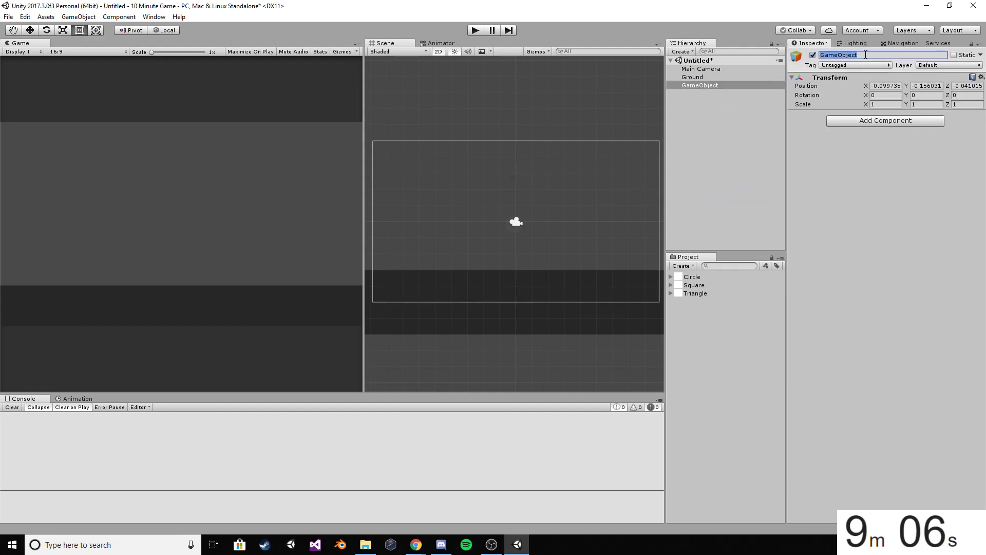
{"action": "type", "text": "Spikes"}
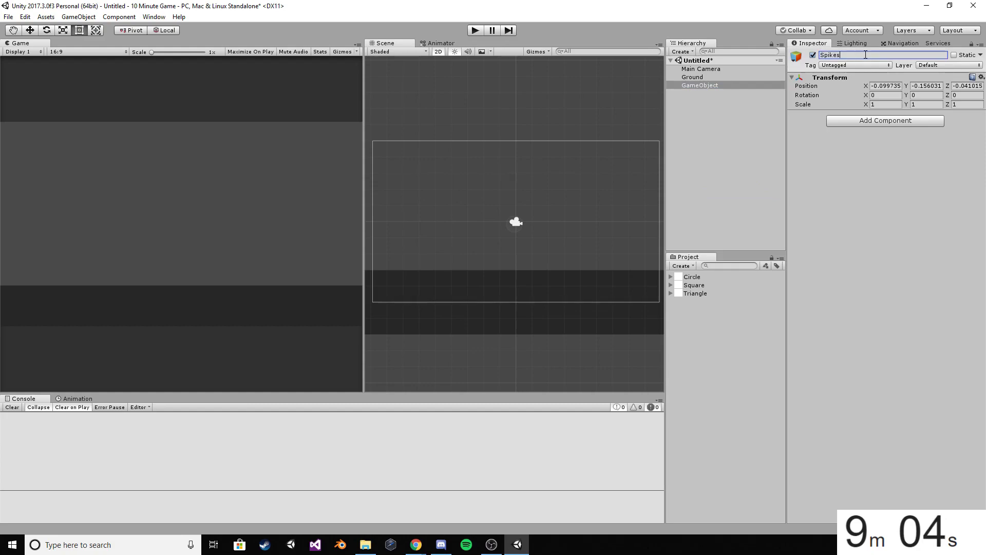
{"action": "key", "text": "Return"}
{"action": "right_click", "coordinate": [842, 77]}
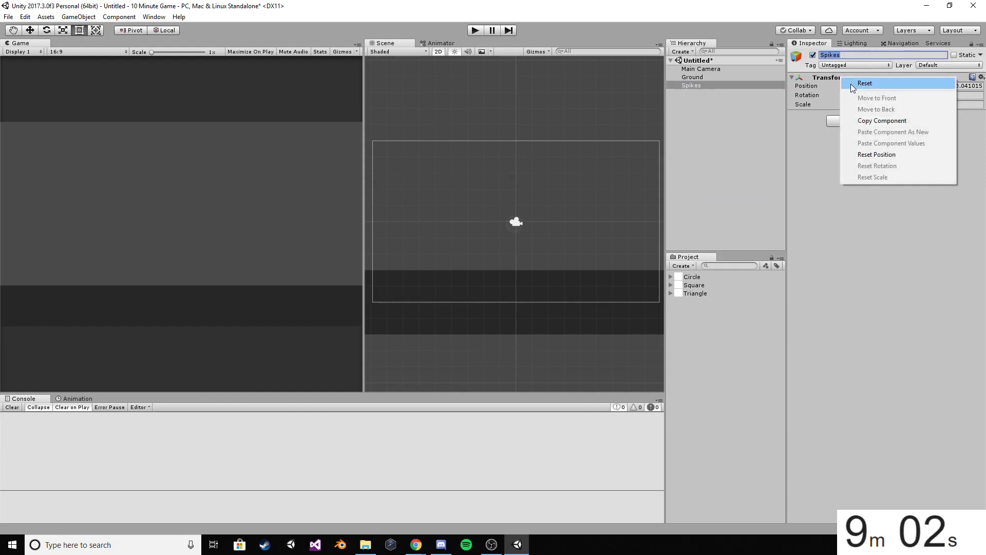
{"action": "left_click", "coordinate": [852, 83]}
Add the Triangle sprite to the scene as a child of the Spikes object.
{"action": "left_click", "coordinate": [704, 87]}
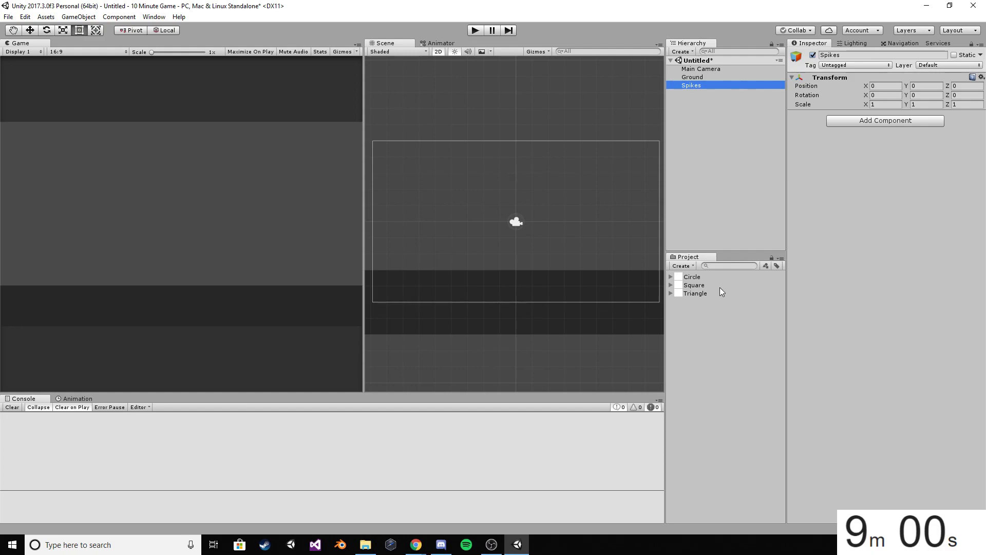
{"action": "right_click", "coordinate": [738, 123]}
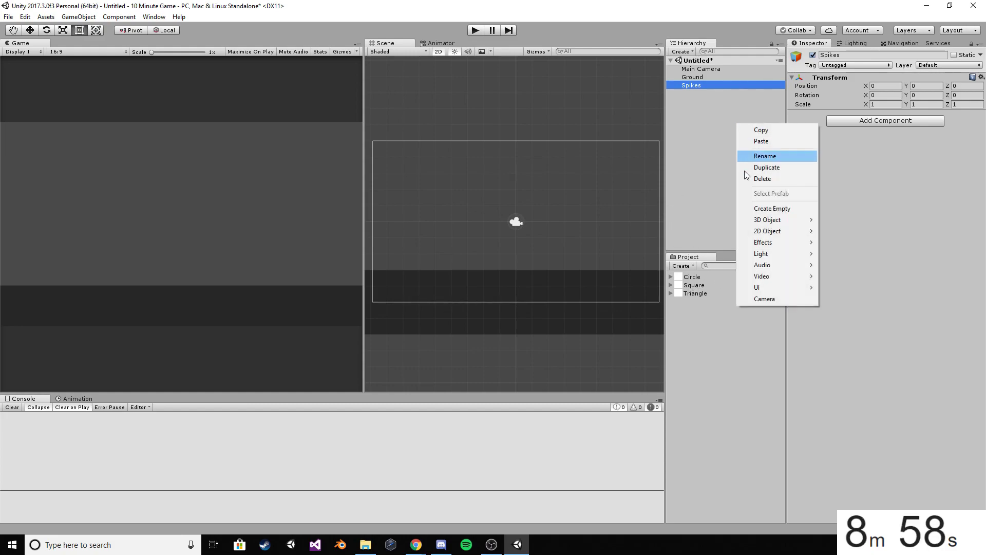
{"action": "left_click", "coordinate": [721, 169]}
{"action": "left_click_drag", "start_coordinate": [701, 292], "coordinate": [698, 85]}
{"action": "left_click", "coordinate": [721, 123]}
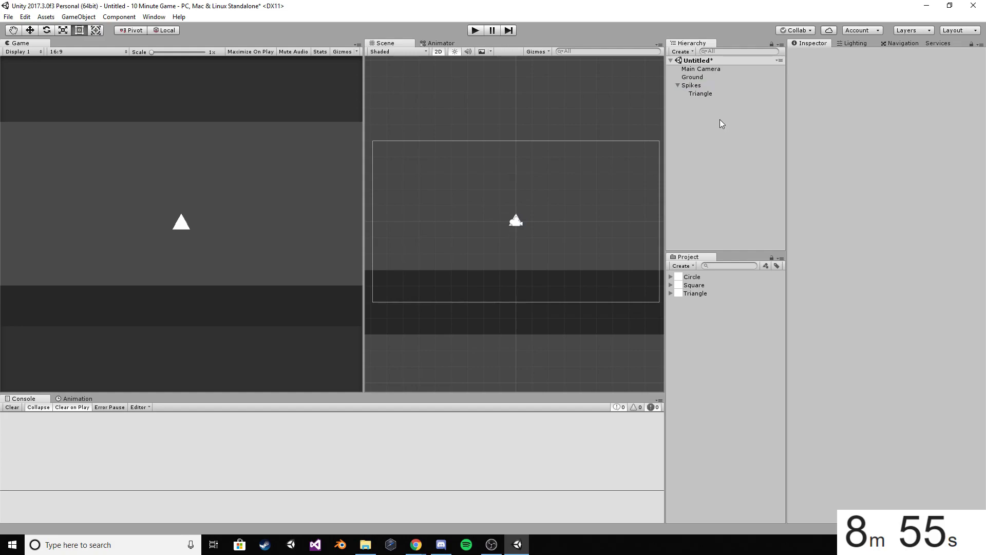
Change the color of the Triangle sprite under Spikes to red.
{"action": "left_click", "coordinate": [707, 93]}
{"action": "left_click", "coordinate": [880, 133]}
{"action": "mouse_move", "coordinate": [703, 198]}
{"action": "left_mouse_down"}
{"action": "mouse_move", "coordinate": [718, 187]}
{"action": "mouse_move", "coordinate": [708, 190]}
{"action": "mouse_move", "coordinate": [708, 214]}
{"action": "left_mouse_up"}
{"action": "left_click", "coordinate": [757, 153]}
{"action": "left_click", "coordinate": [752, 146]}
Add a Rigidbody 2D and a Polygon Collider 2D component to the Triangle under Spikes.
{"action": "left_click", "coordinate": [718, 93]}
{"action": "left_click", "coordinate": [855, 237]}
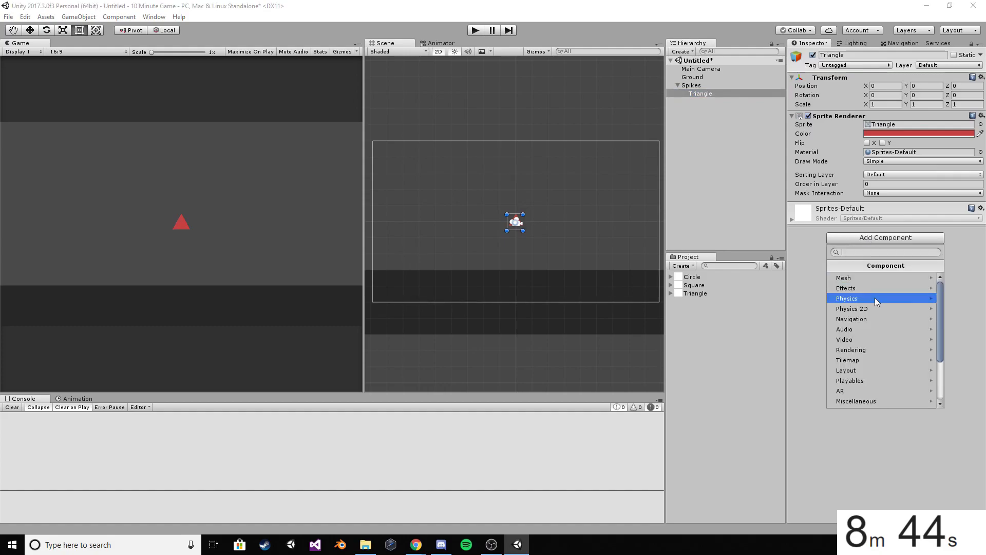
{"action": "left_click", "coordinate": [852, 308]}
{"action": "left_click", "coordinate": [853, 278]}
{"action": "left_click", "coordinate": [886, 368]}
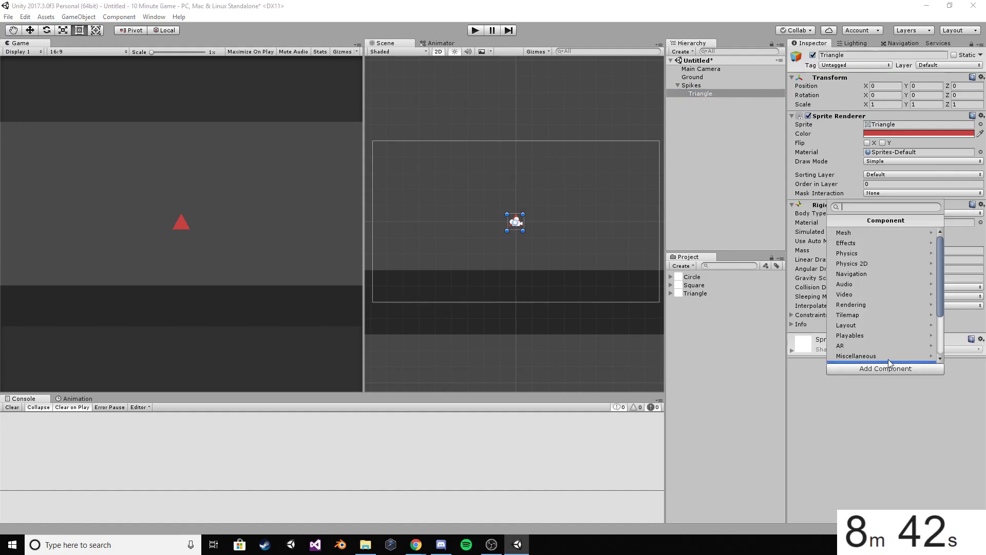
{"action": "left_click", "coordinate": [869, 263]}
{"action": "left_click", "coordinate": [876, 274]}
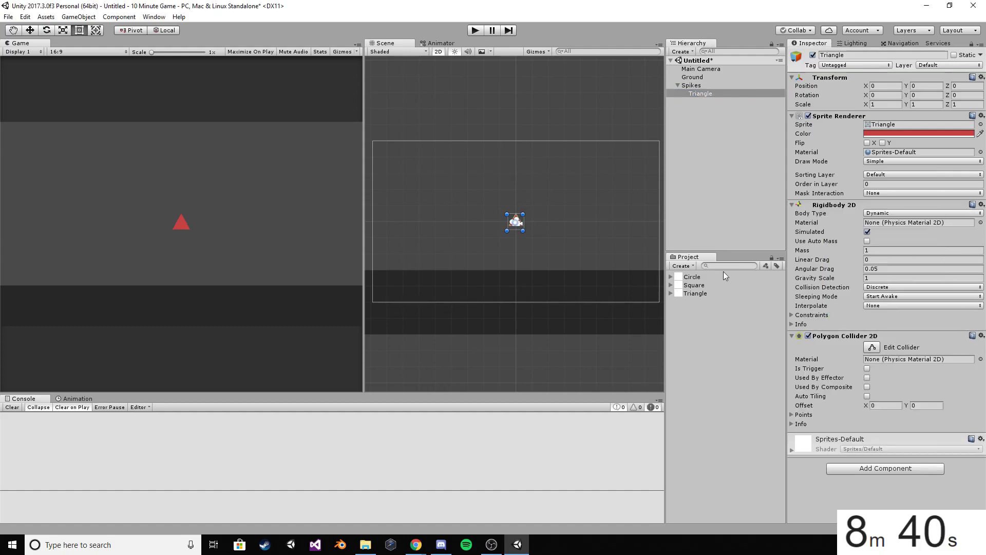
Save the Spikes object with its Triangle child as a prefab in the project.
{"action": "left_click", "coordinate": [722, 147]}
{"action": "left_click", "coordinate": [698, 85]}
{"action": "left_click_drag", "start_coordinate": [695, 88], "coordinate": [719, 301]}
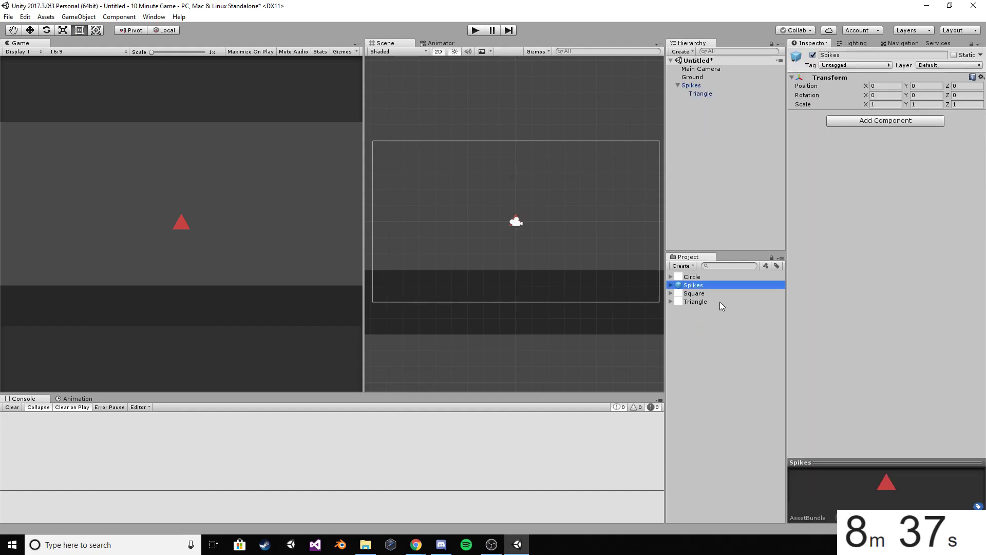
Duplicate the Triangle under Spikes and rename the parent object in the scene to Spikes2.
{"action": "left_click", "coordinate": [708, 94]}
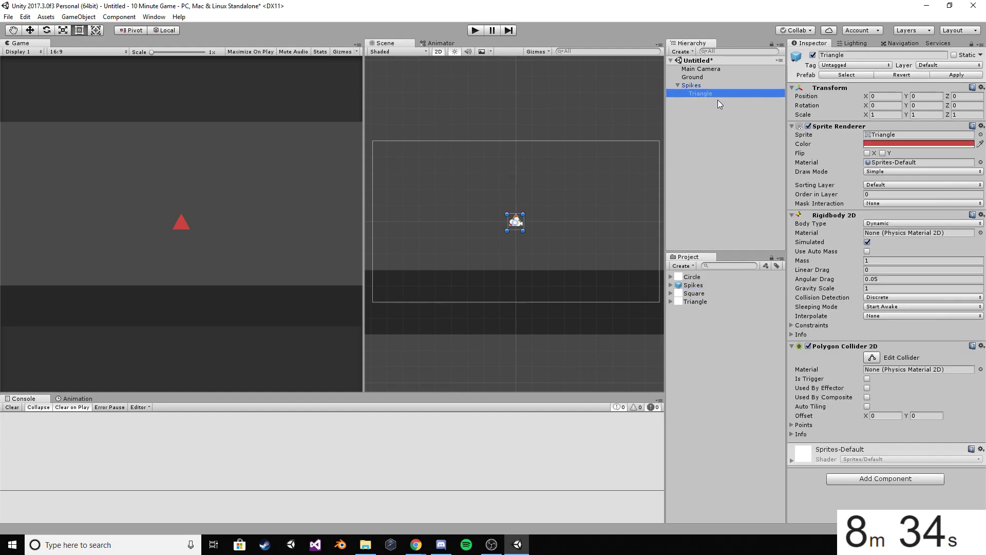
{"action": "key", "text": "ctrl+d"}
{"action": "mouse_move", "coordinate": [718, 106]}
{"action": "left_mouse_down"}
{"action": "mouse_move", "coordinate": [704, 88]}
{"action": "mouse_move", "coordinate": [719, 86]}
{"action": "left_mouse_up"}
{"action": "left_click", "coordinate": [722, 86]}
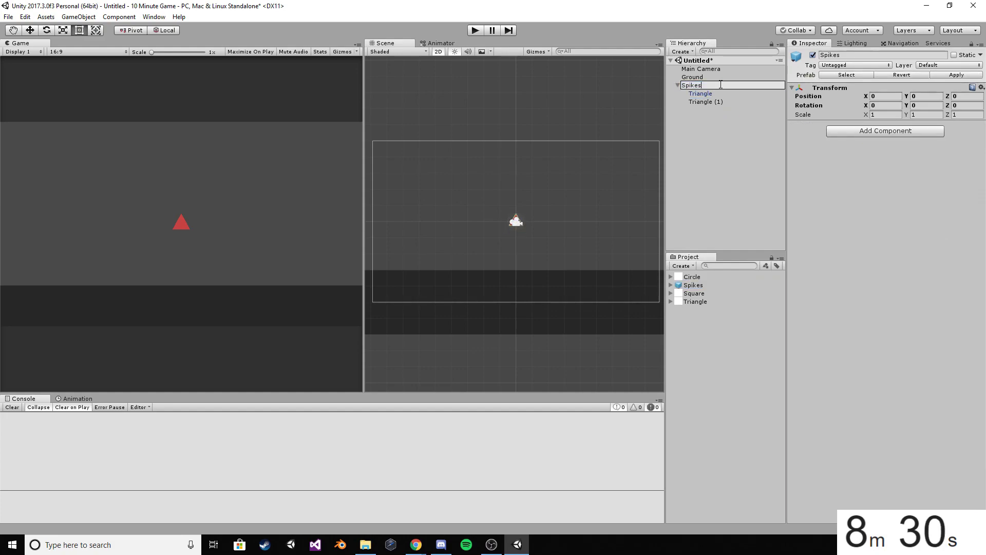
{"action": "type", "text": "2"}
{"action": "key", "text": "Return"}
Set the X position of the first Triangle under Spikes2 to -0.5.
{"action": "left_click", "coordinate": [720, 94]}
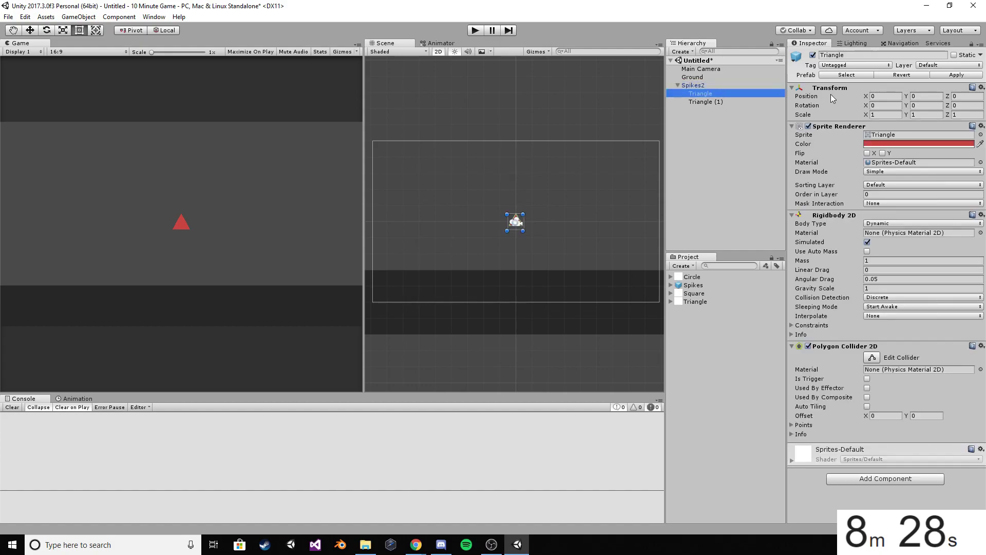
{"action": "left_click", "coordinate": [883, 96]}
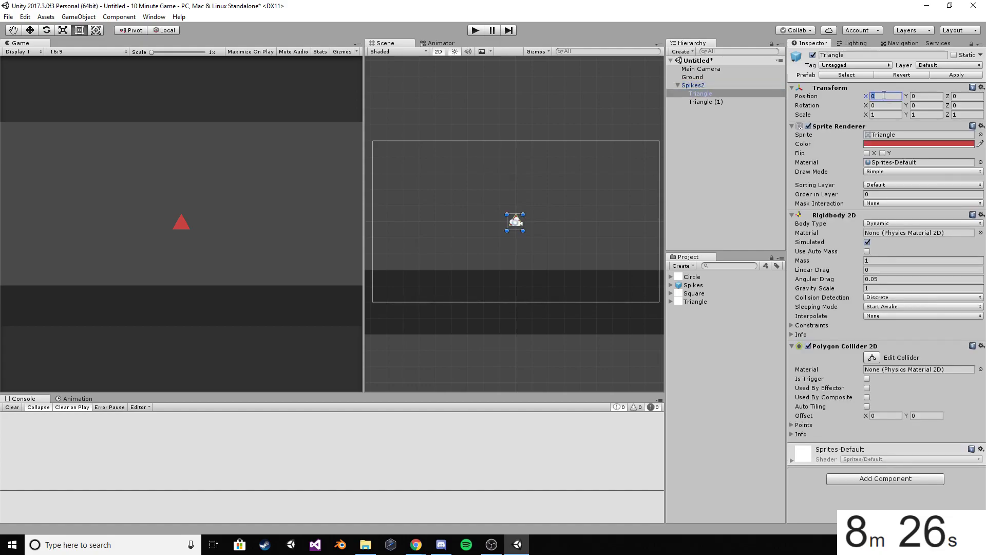
{"action": "type", "text": "-.5"}
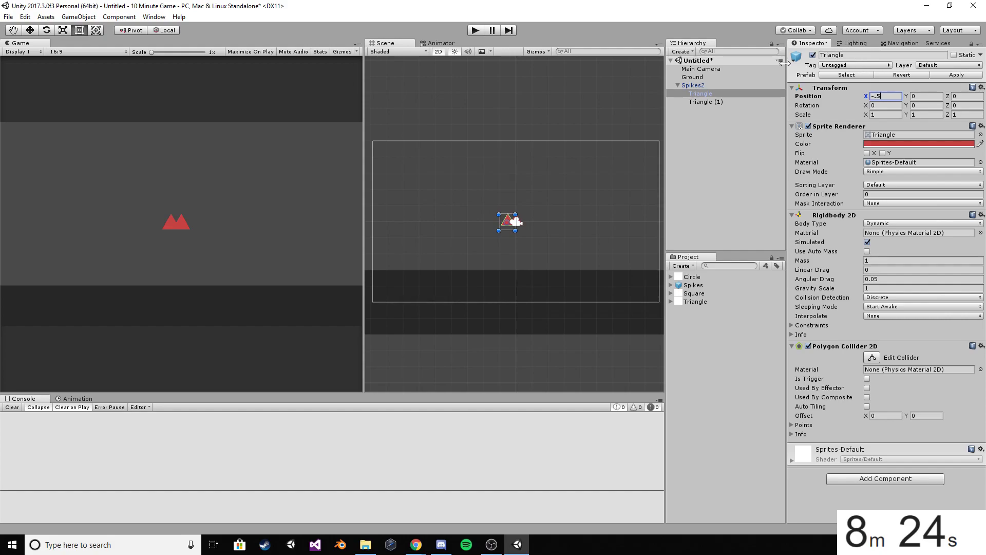
{"action": "left_click", "coordinate": [719, 103]}
{"action": "left_click", "coordinate": [728, 85]}
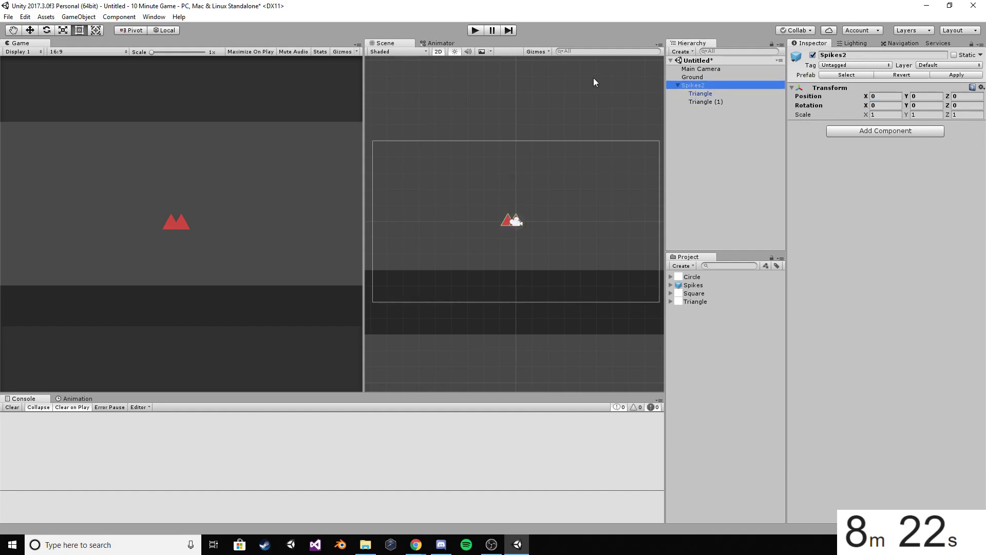
Break the prefab instance link of the Spikes2 object in the scene.
{"action": "left_click", "coordinate": [78, 17]}
{"action": "left_click", "coordinate": [123, 195]}
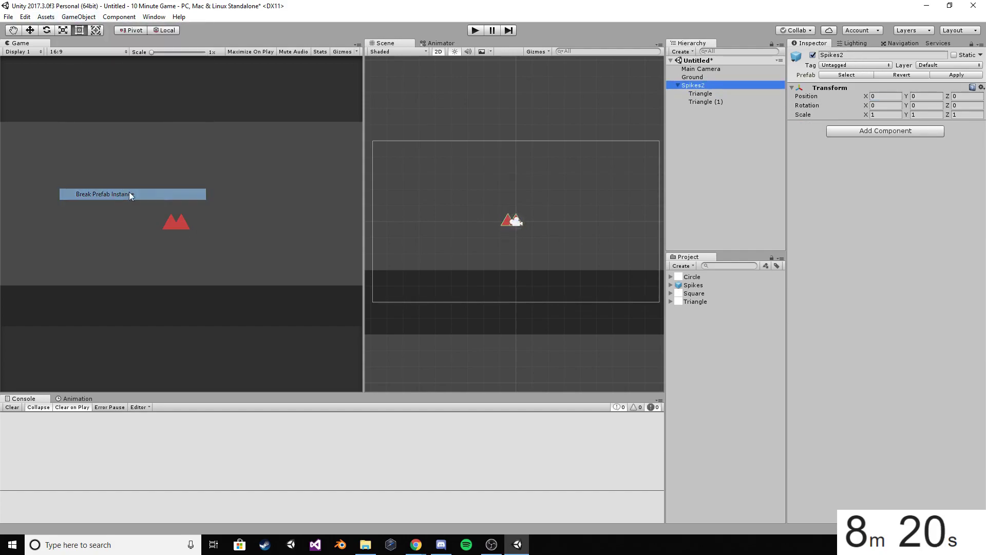
{"action": "left_click", "coordinate": [722, 119]}
Set the X position of Triangle (1) under Spikes2 to 0.5 and save Spikes2 as a prefab in the project.
{"action": "left_click", "coordinate": [706, 102]}
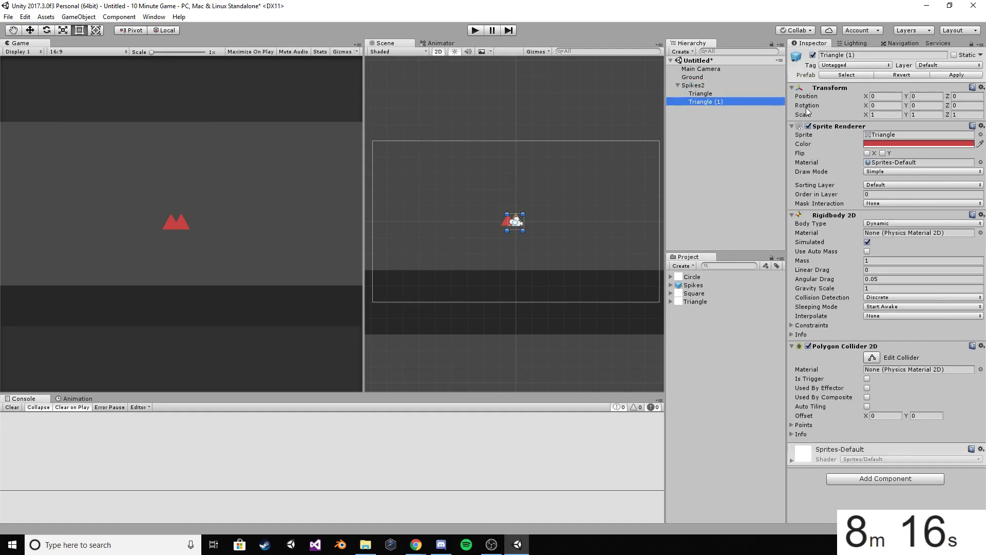
{"action": "left_click", "coordinate": [892, 97]}
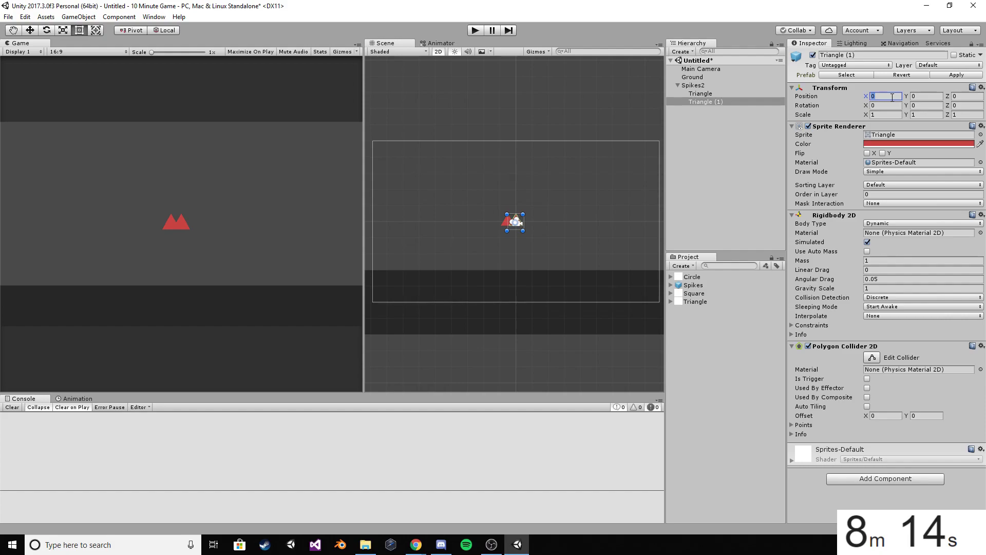
{"action": "type", "text": "0.5"}
{"action": "left_click_drag", "start_coordinate": [693, 85], "coordinate": [708, 350]}
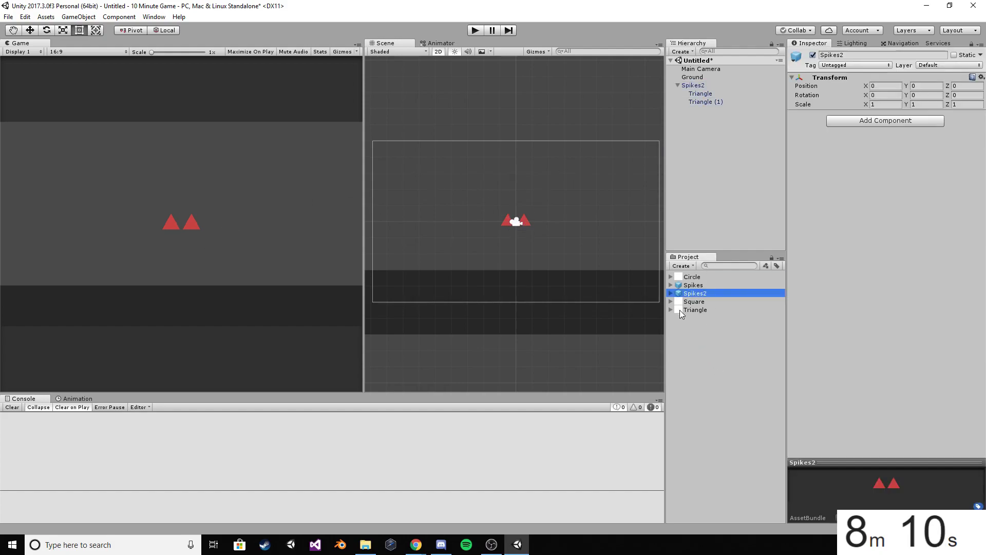
{"action": "left_click", "coordinate": [698, 364]}
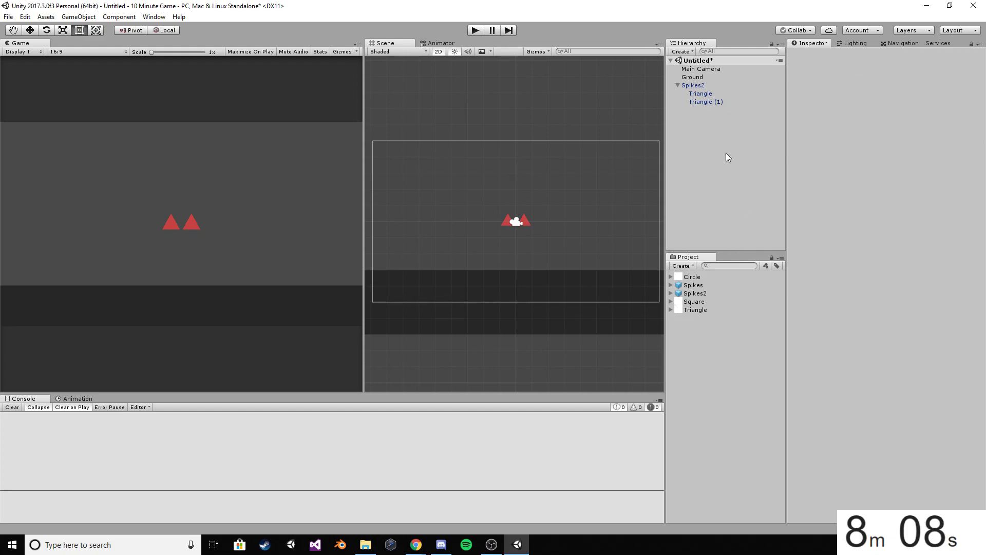
Add the Circle sprite to the scene and set its colour to light turquoise (60E8E3).
{"action": "left_click_drag", "start_coordinate": [698, 276], "coordinate": [714, 204]}
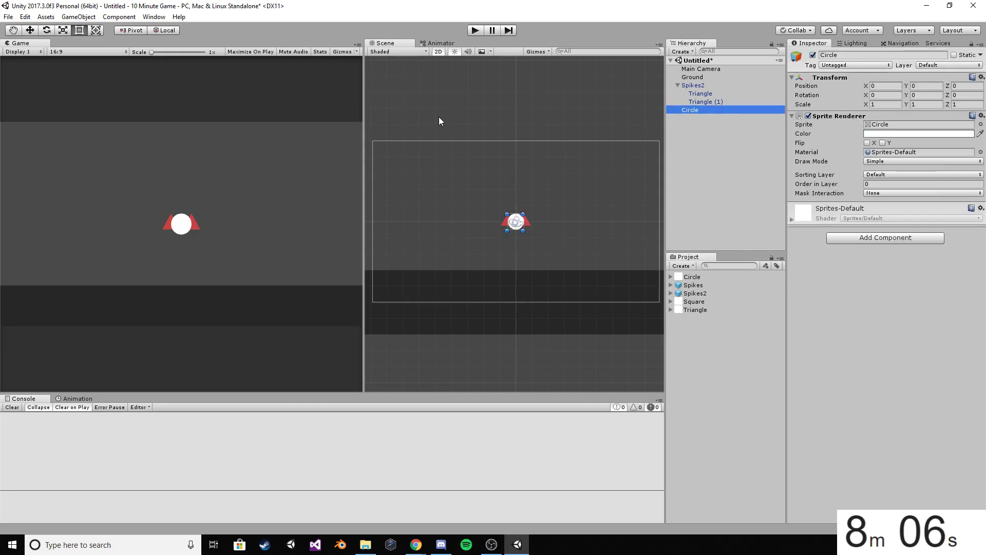
{"action": "left_click", "coordinate": [891, 135]}
{"action": "left_click", "coordinate": [743, 235]}
{"action": "left_click_drag", "start_coordinate": [688, 198], "coordinate": [703, 205]}
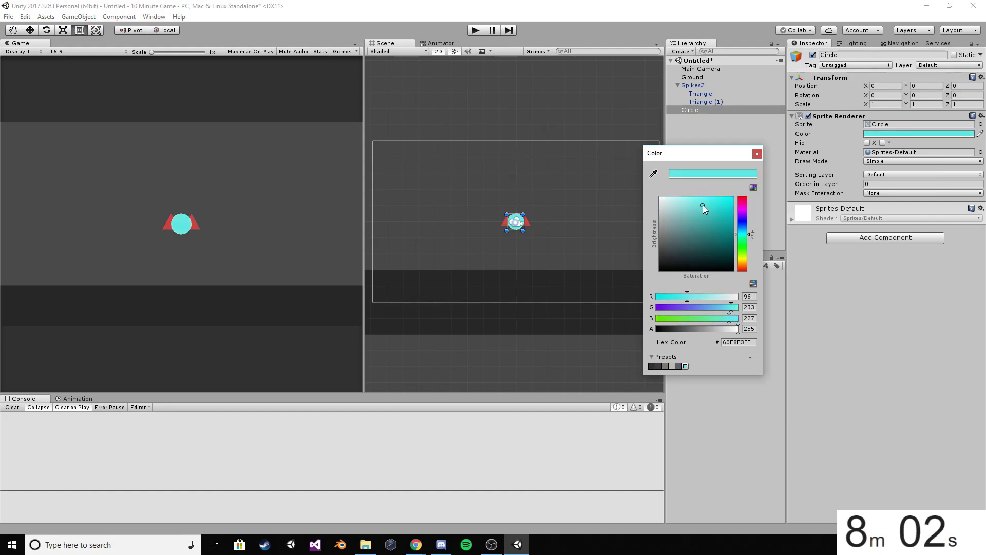
{"action": "left_click", "coordinate": [757, 153]}
Rename the Circle object in the scene to Player.
{"action": "left_click", "coordinate": [707, 110]}
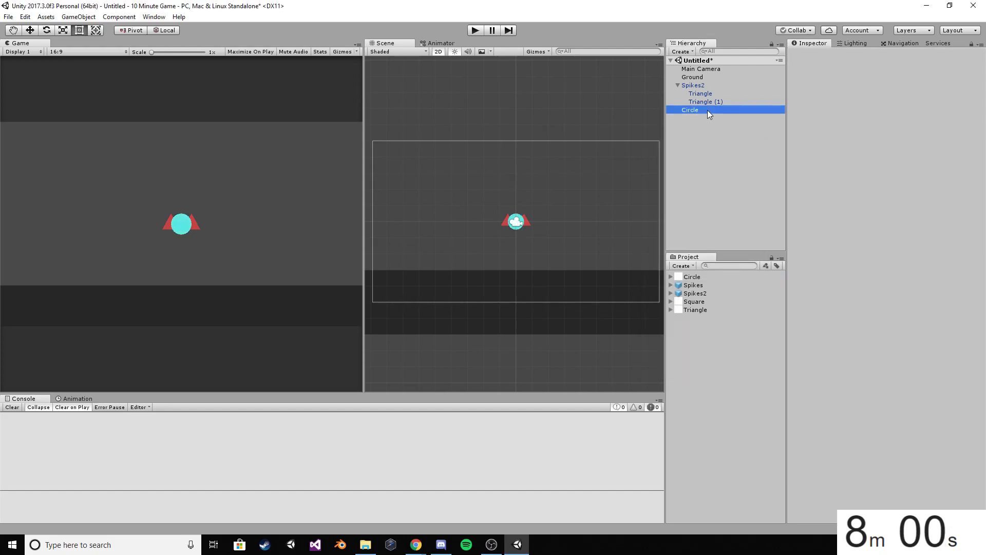
{"action": "left_click", "coordinate": [846, 54]}
{"action": "type", "text": "Player"}
{"action": "key", "text": "Return"}
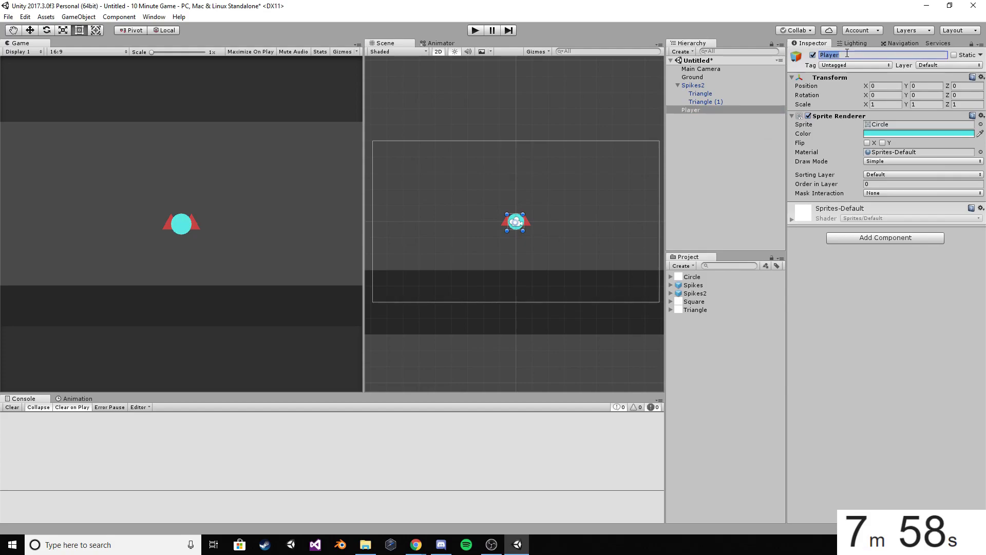
Add a Rigidbody 2D and a Circle Collider 2D component to the Player object.
{"action": "left_click", "coordinate": [891, 238]}
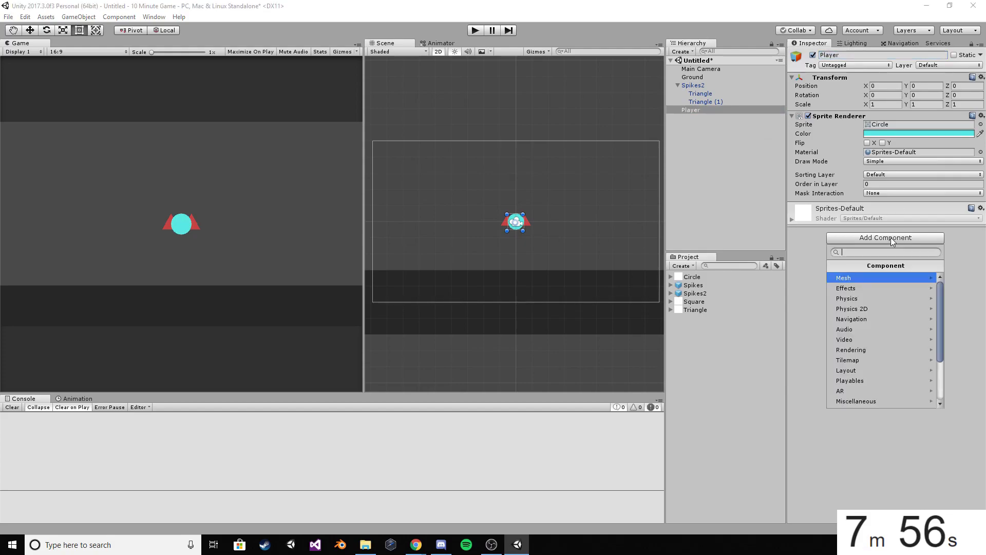
{"action": "left_click", "coordinate": [882, 307]}
{"action": "left_click", "coordinate": [873, 277]}
{"action": "left_click", "coordinate": [877, 369]}
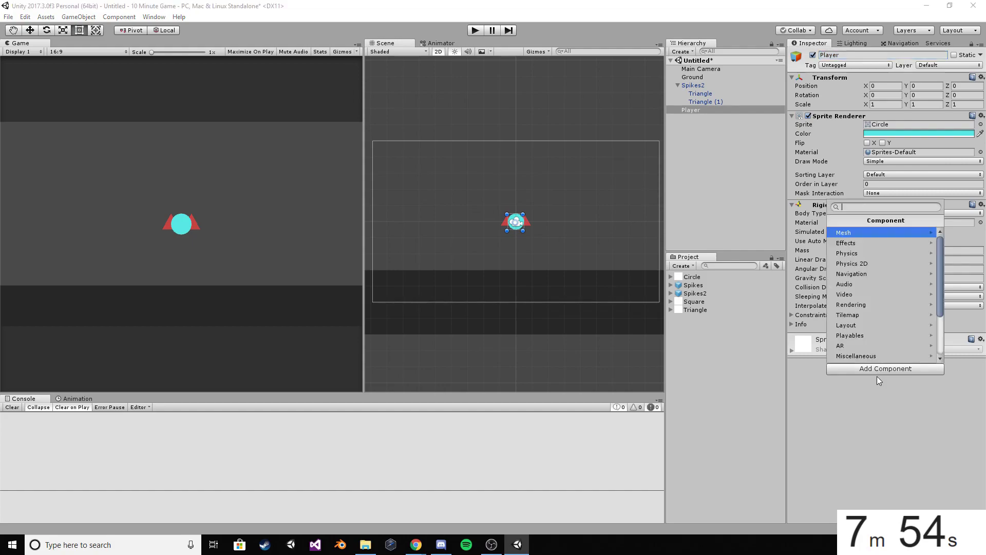
{"action": "left_click", "coordinate": [864, 263]}
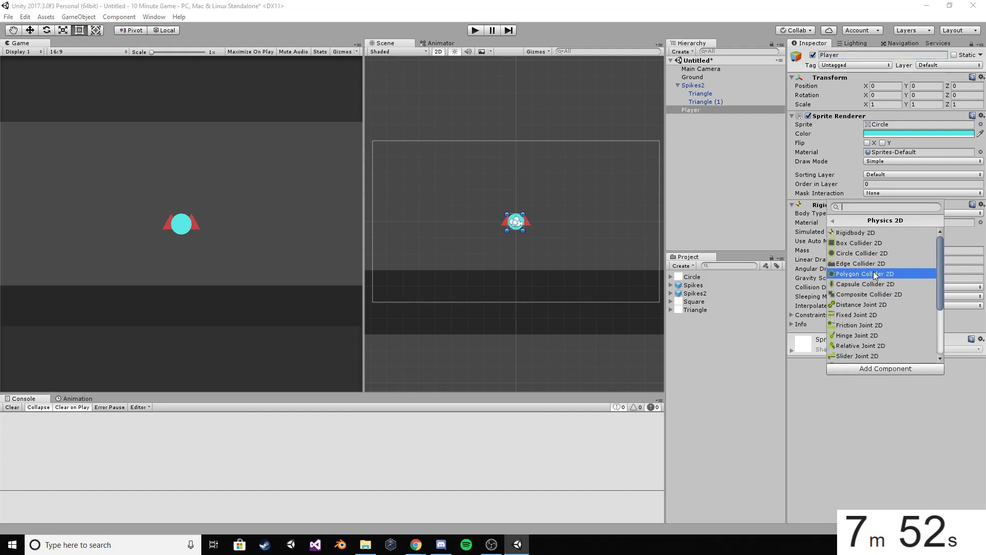
{"action": "left_click", "coordinate": [868, 253]}
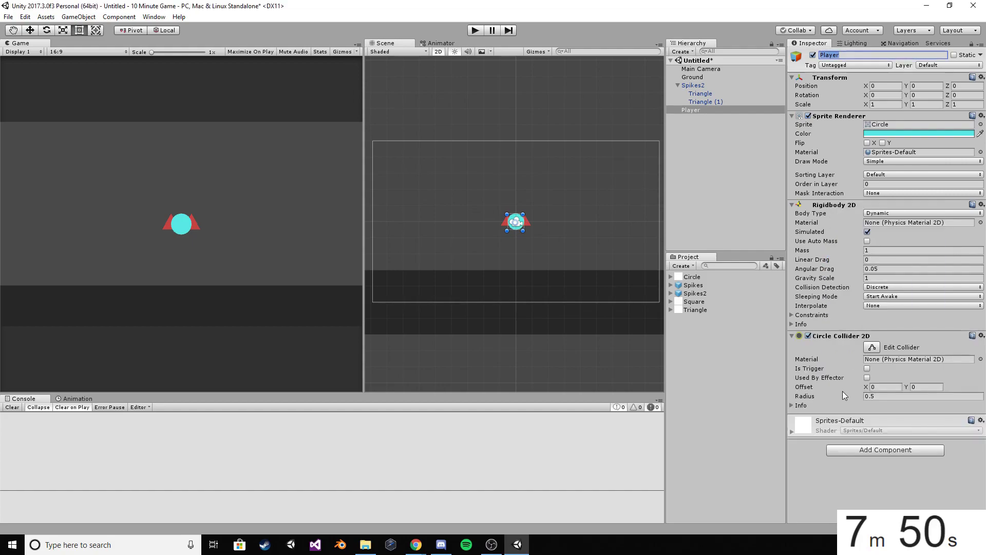
Make the polygon colliders of both triangles under Spikes2 triggers and apply the change to the Spikes2 prefab.
{"action": "left_click", "coordinate": [706, 93]}
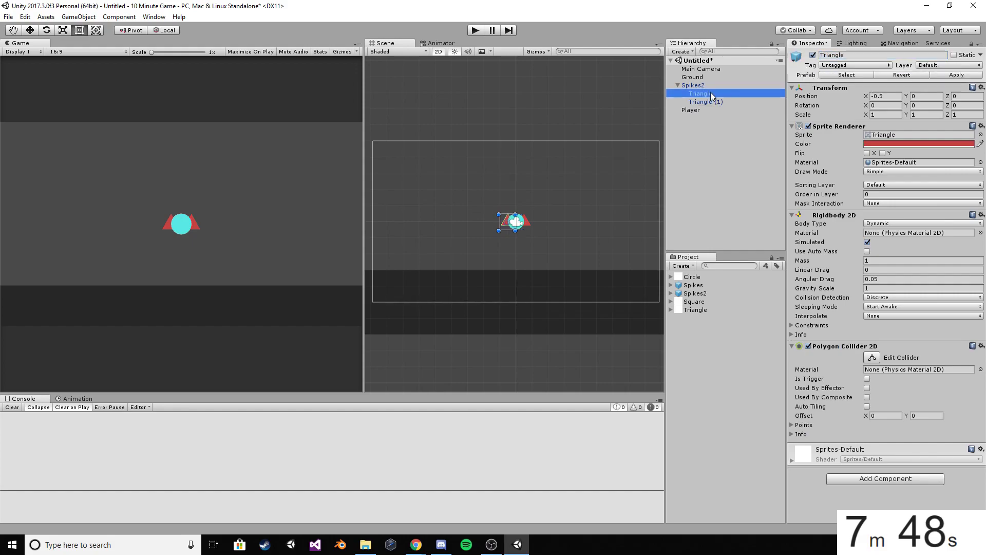
{"action": "left_click", "coordinate": [712, 101], "text": "shift"}
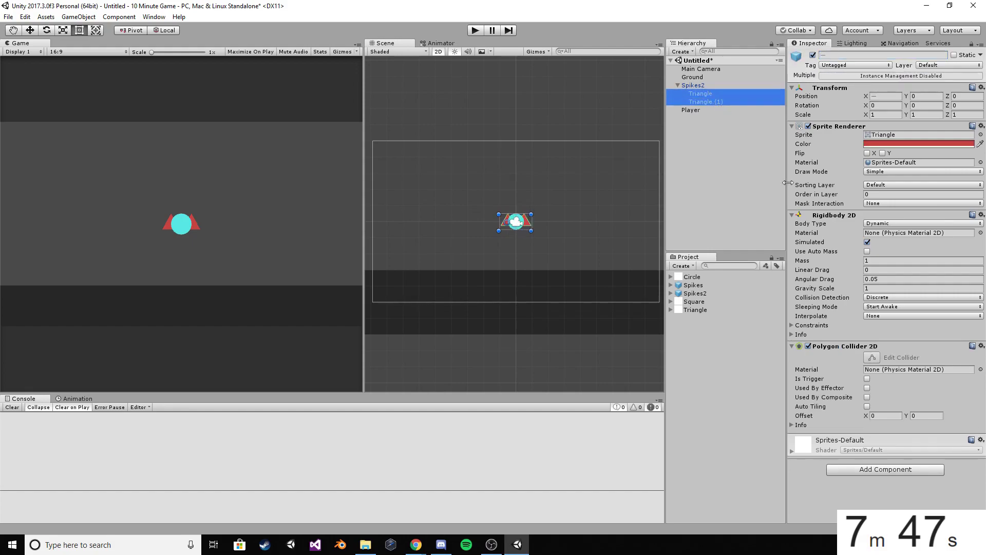
{"action": "left_click", "coordinate": [866, 379]}
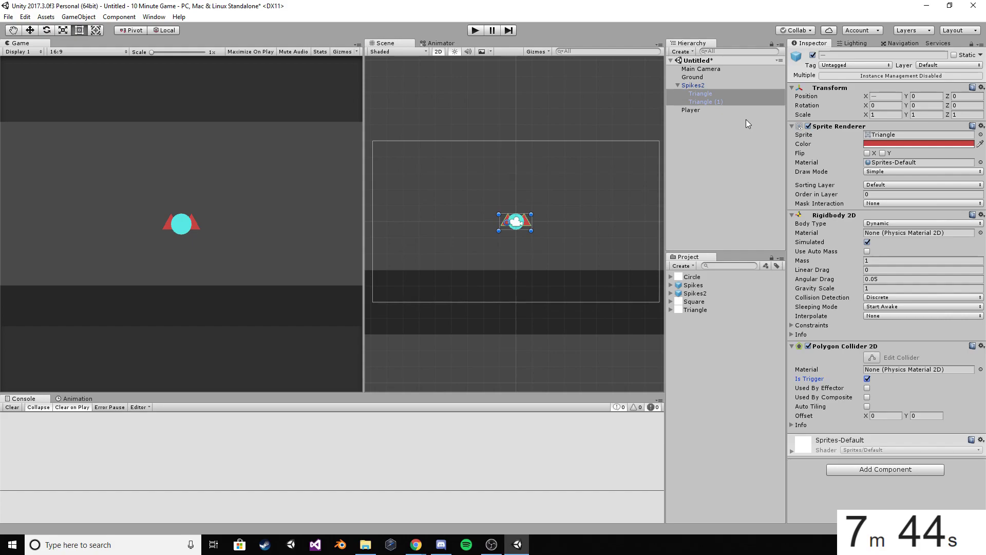
{"action": "left_click", "coordinate": [732, 128]}
{"action": "left_click", "coordinate": [712, 84]}
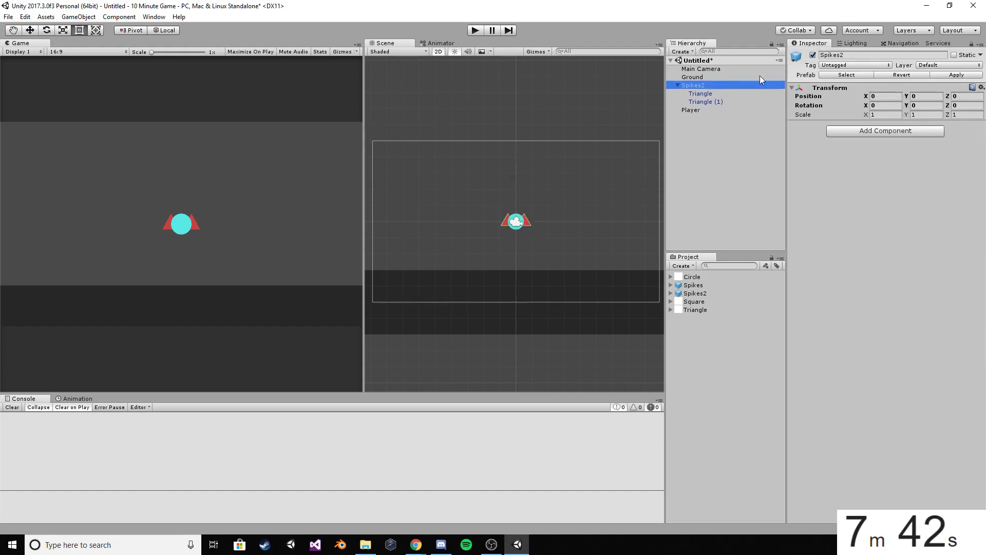
{"action": "left_click", "coordinate": [948, 76]}
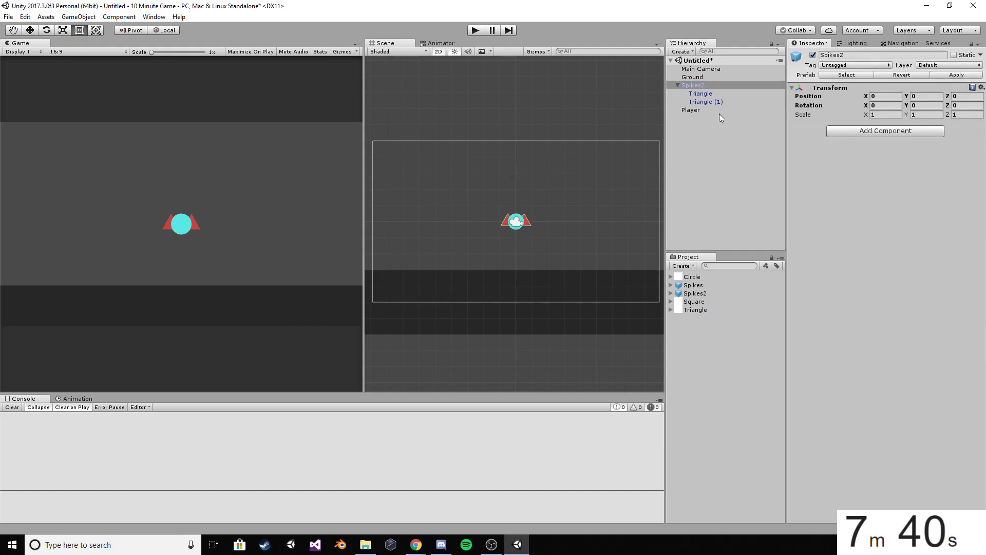
Delete the Spikes2 object from the scene.
{"action": "left_click", "coordinate": [717, 146]}
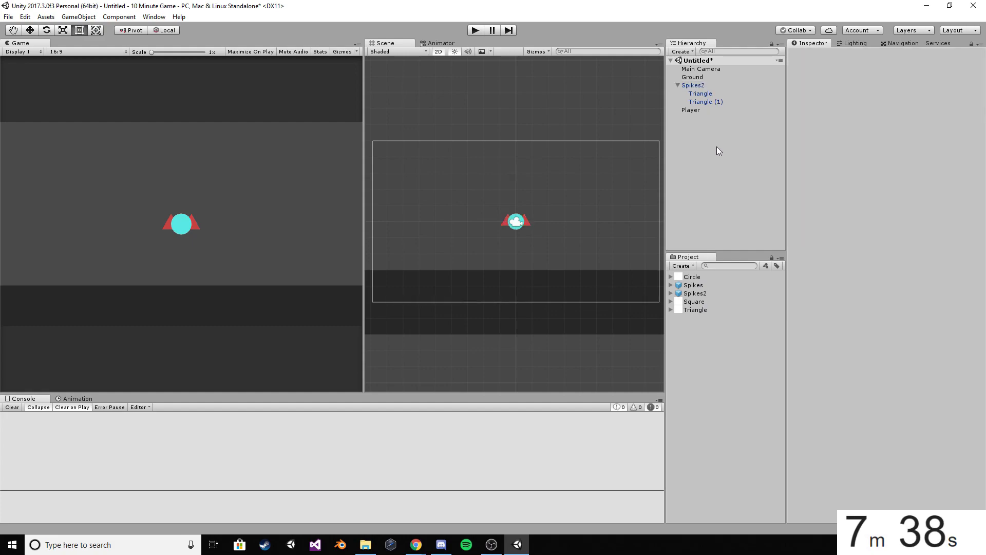
{"action": "left_click", "coordinate": [703, 84]}
{"action": "key", "text": "Delete"}
Turn on Is Trigger for the Polygon Collider 2D of the Triangle inside the Spikes prefab.
{"action": "left_click", "coordinate": [704, 285]}
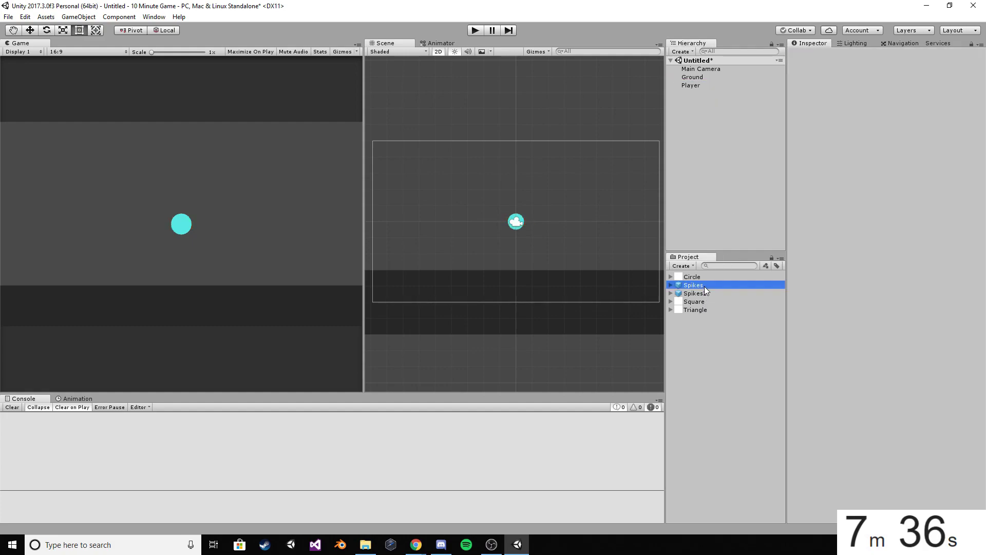
{"action": "left_click", "coordinate": [670, 285]}
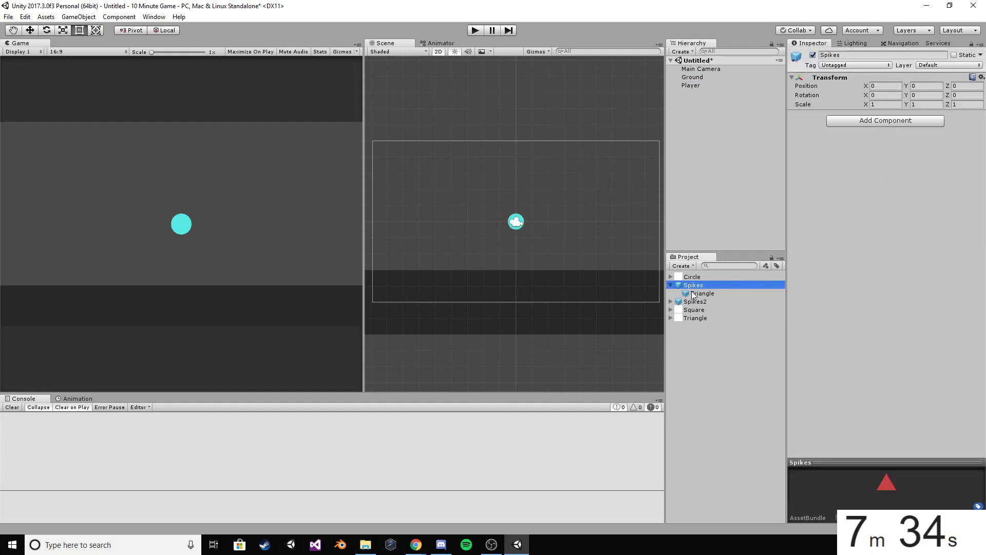
{"action": "left_click", "coordinate": [701, 294]}
{"action": "left_click", "coordinate": [864, 369]}
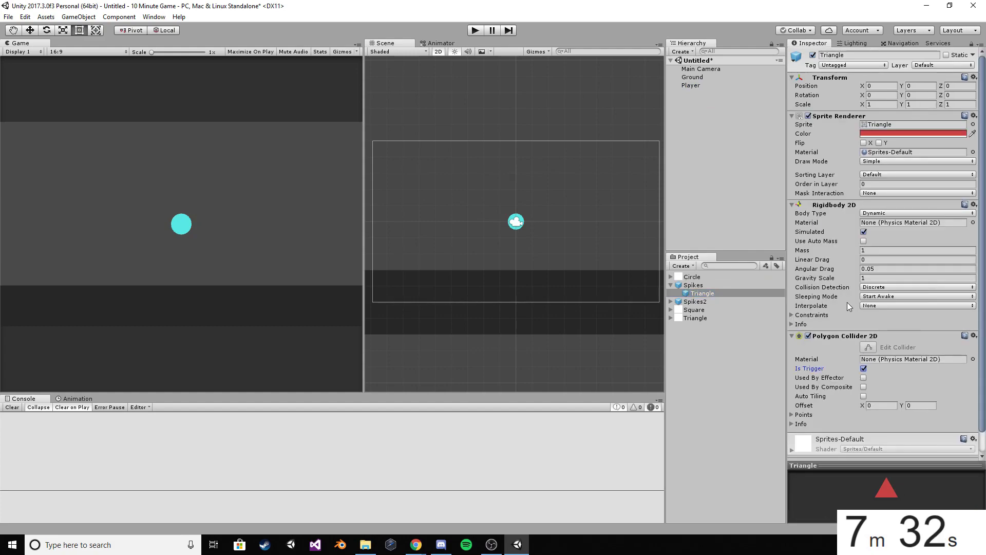
Create a new C# script named Player in the project.
{"action": "left_click", "coordinate": [709, 85]}
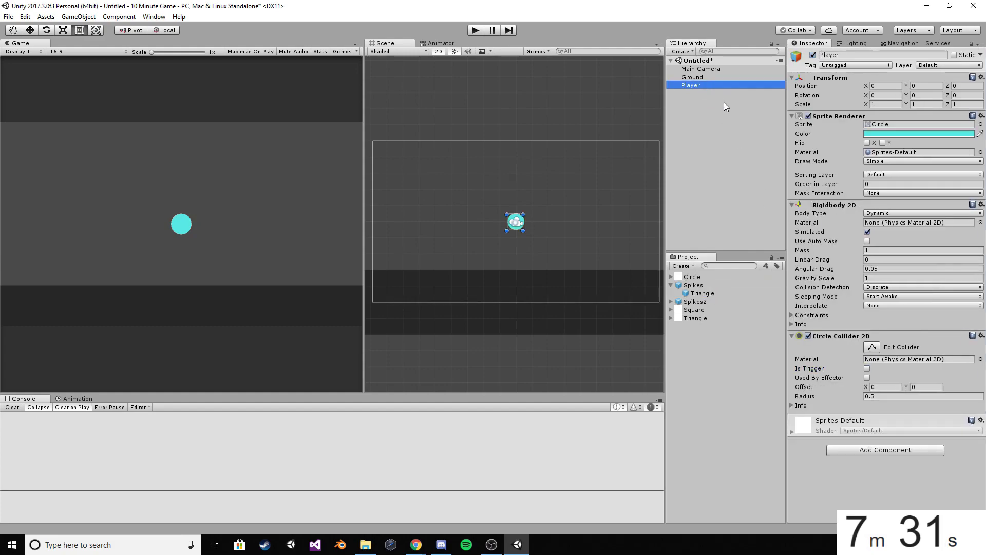
{"action": "left_click", "coordinate": [682, 265]}
{"action": "left_click", "coordinate": [723, 195]}
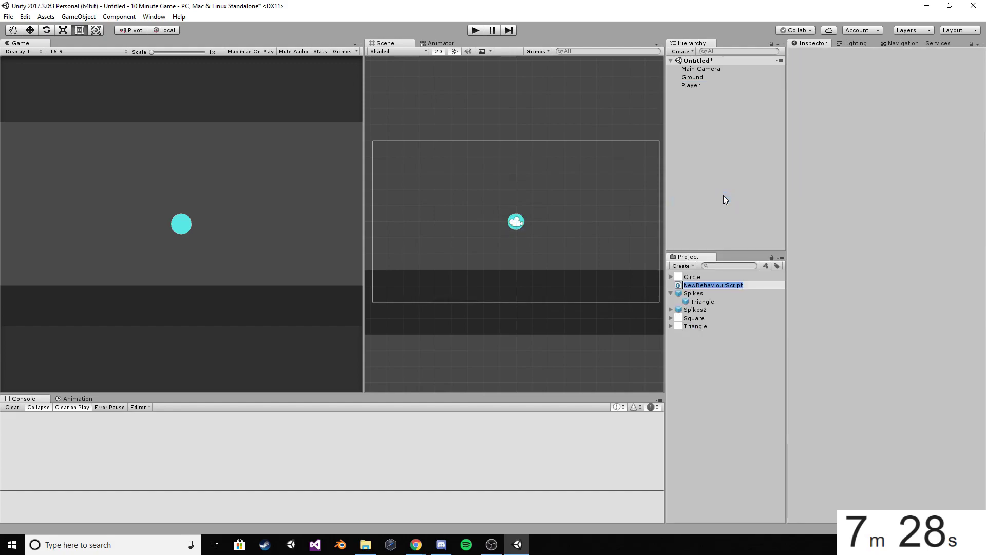
{"action": "type", "text": "Player"}
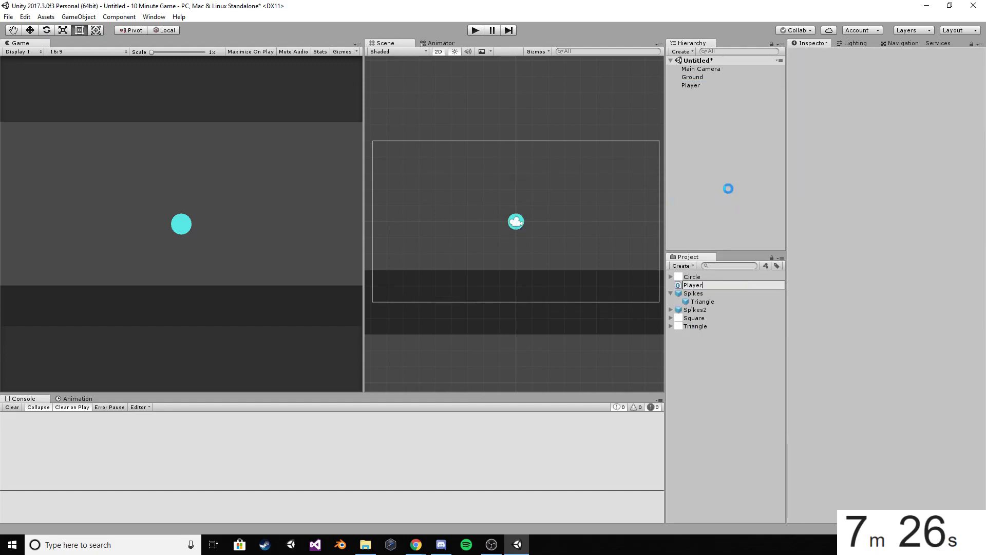
Attach the Player script to the Player object and open the script for editing in Visual Studio.
{"action": "left_click", "coordinate": [705, 86]}
{"action": "left_click_drag", "start_coordinate": [708, 281], "coordinate": [822, 411]}
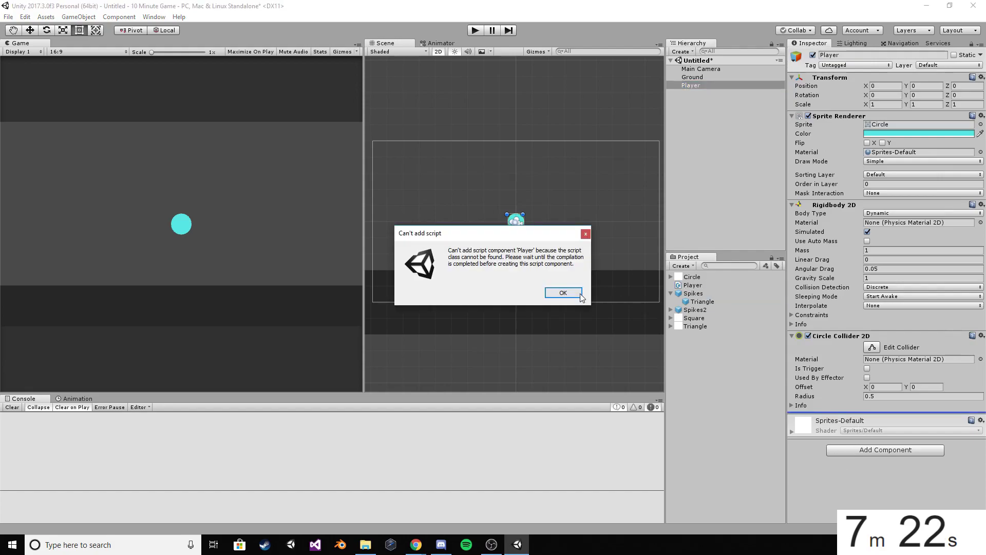
{"action": "left_click", "coordinate": [563, 292]}
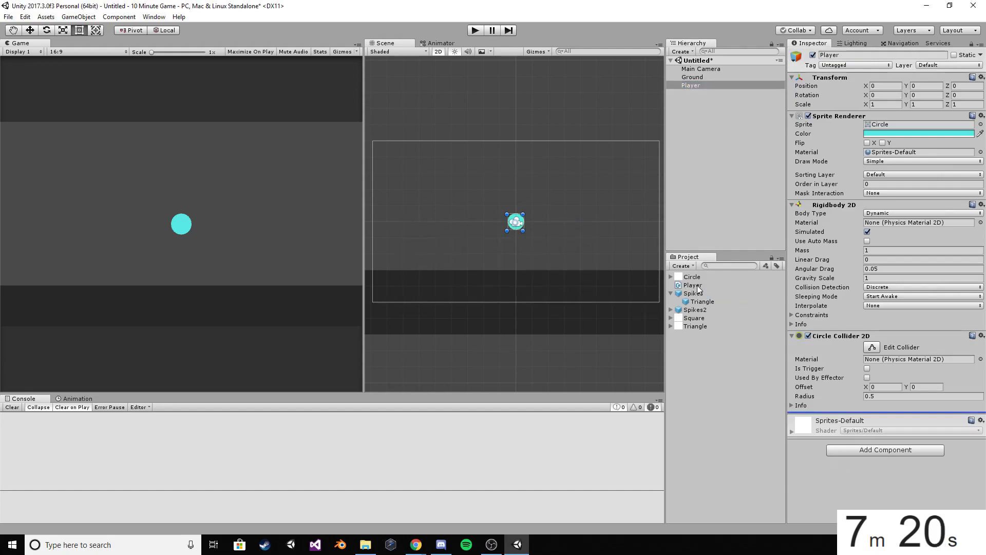
{"action": "left_click_drag", "start_coordinate": [694, 286], "coordinate": [708, 85]}
{"action": "double_click", "coordinate": [877, 426]}
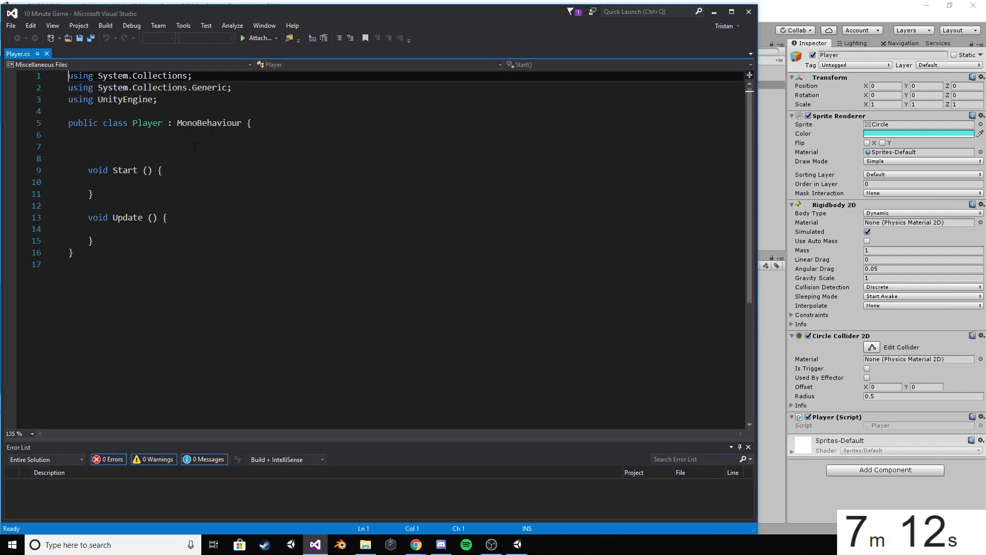
Declare a public float variable named jumpHeight at the start of the Player class.
{"action": "left_click", "coordinate": [176, 146]}
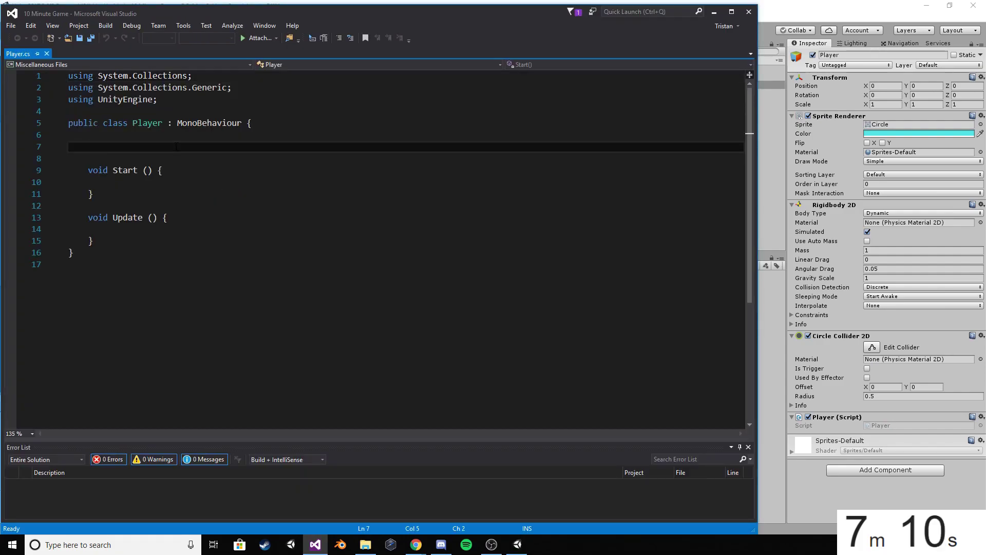
{"action": "type", "text": "public float "}
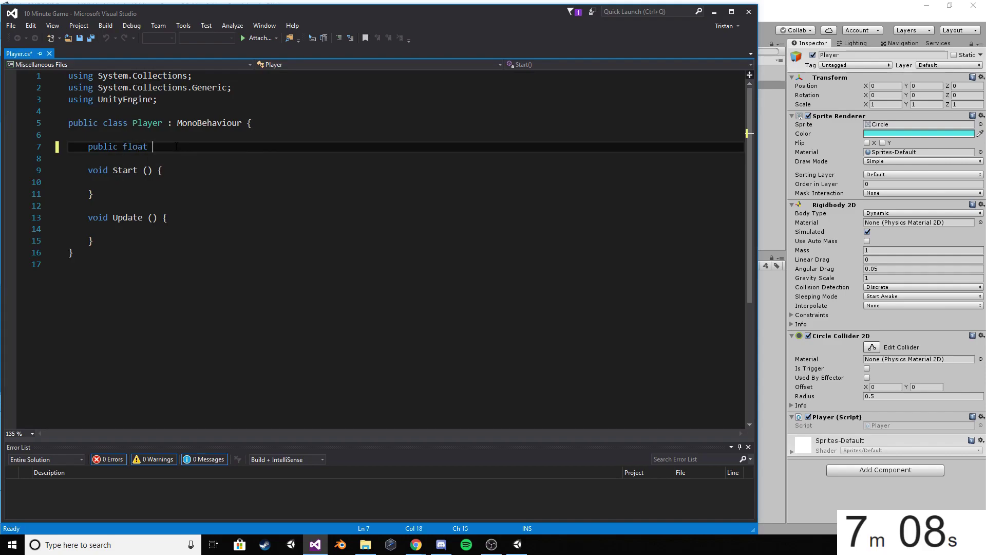
{"action": "type", "text": "jumpHiu"}
{"action": "key", "text": "BackSpace"}
{"action": "key", "text": "BackSpace"}
{"action": "type", "text": "eight"}
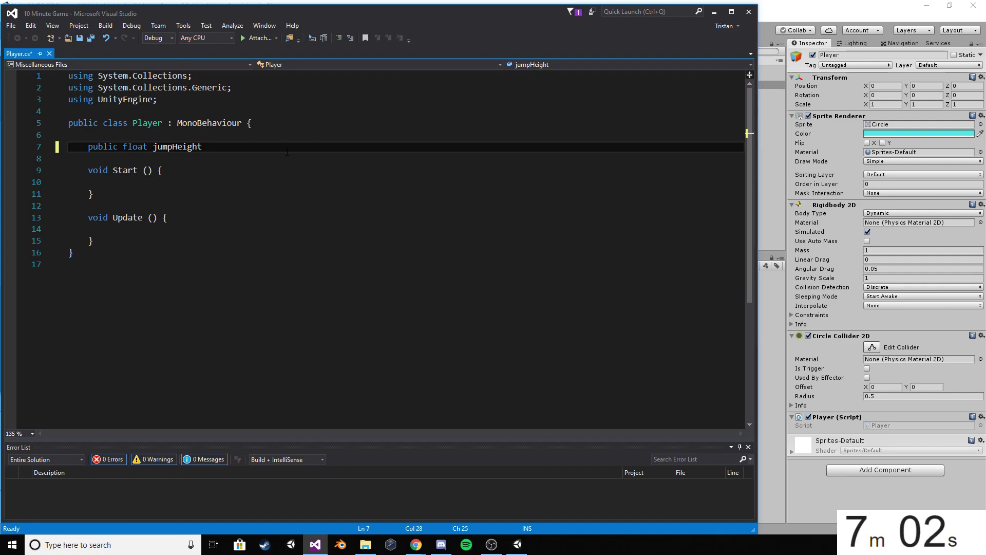
{"action": "key", "text": "Return"}
{"action": "key", "text": "Up"}
{"action": "key", "text": "End"}
{"action": "type", "text": ";"}
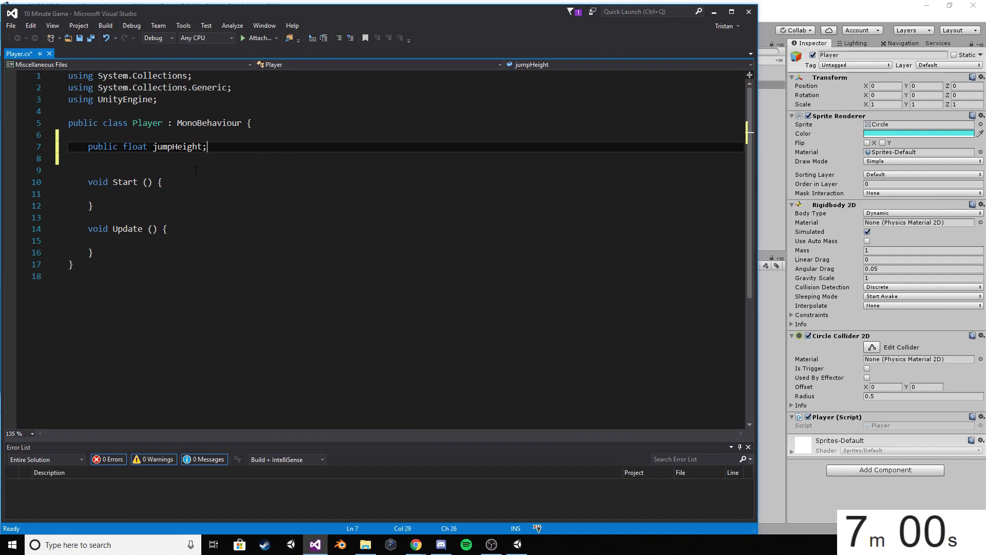
Declare a public Rigidbody2D variable named rb below jumpHeight, save the script, and delete the empty Start method.
{"action": "left_click", "coordinate": [195, 171]}
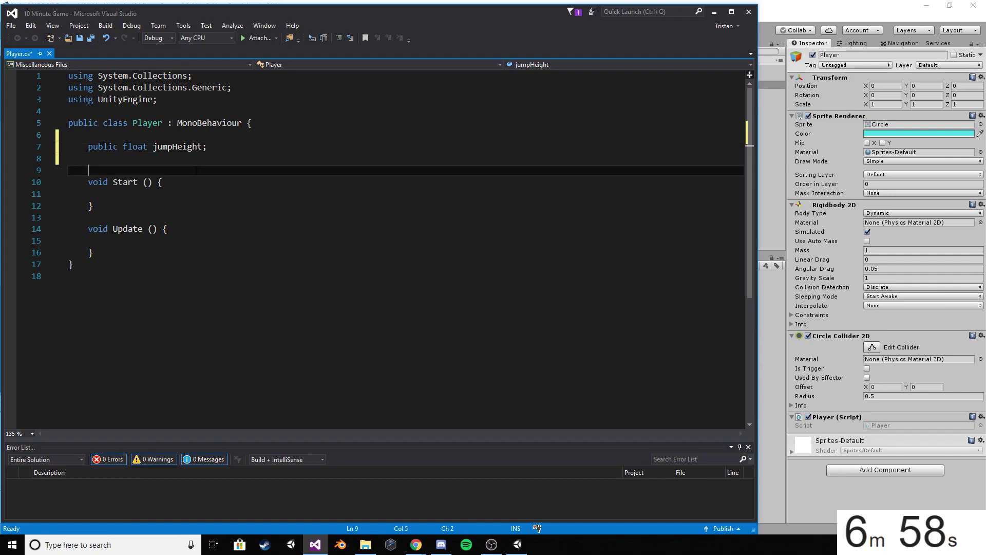
{"action": "key", "text": "Return"}
{"action": "type", "text": "public "}
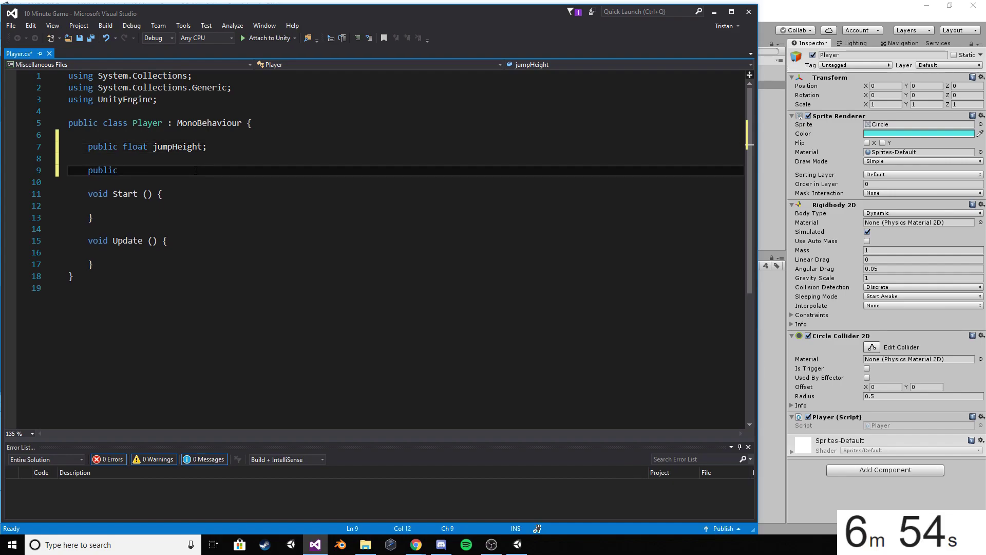
{"action": "type", "text": "rigi"}
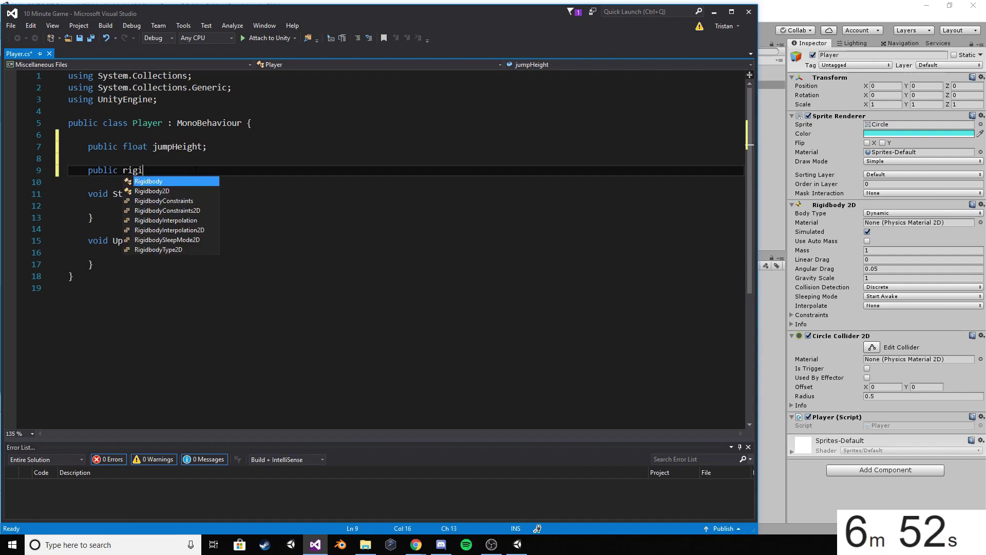
{"action": "type", "text": "2D"}
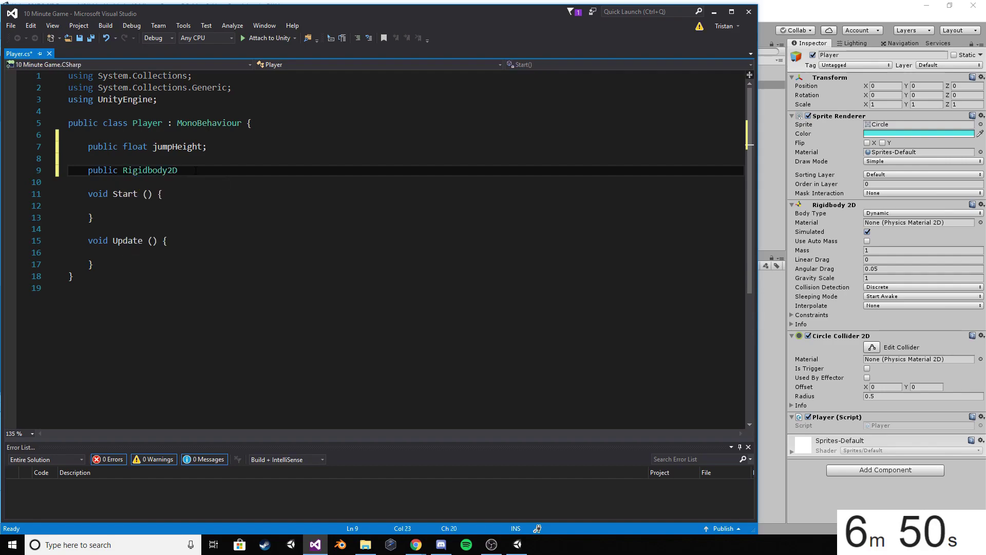
{"action": "type", "text": " rb;"}
{"action": "key", "text": "ctrl+s"}
{"action": "left_click_drag", "start_coordinate": [89, 229], "coordinate": [90, 182]}
{"action": "key", "text": "BackSpace"}
Add an if block in the Update method that checks Input.GetButtonDown("Jump").
{"action": "left_click", "coordinate": [135, 205]}
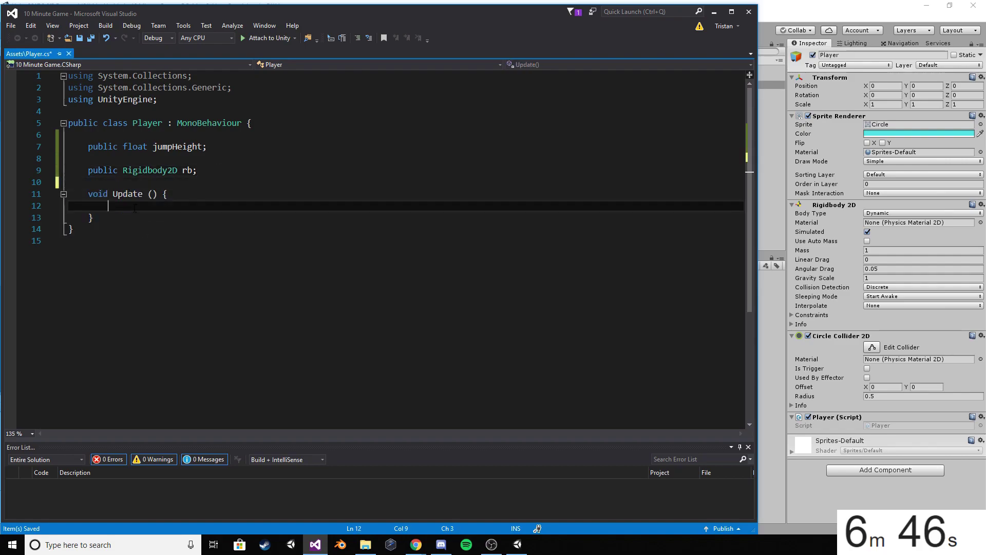
{"action": "type", "text": "if(input.getb"}
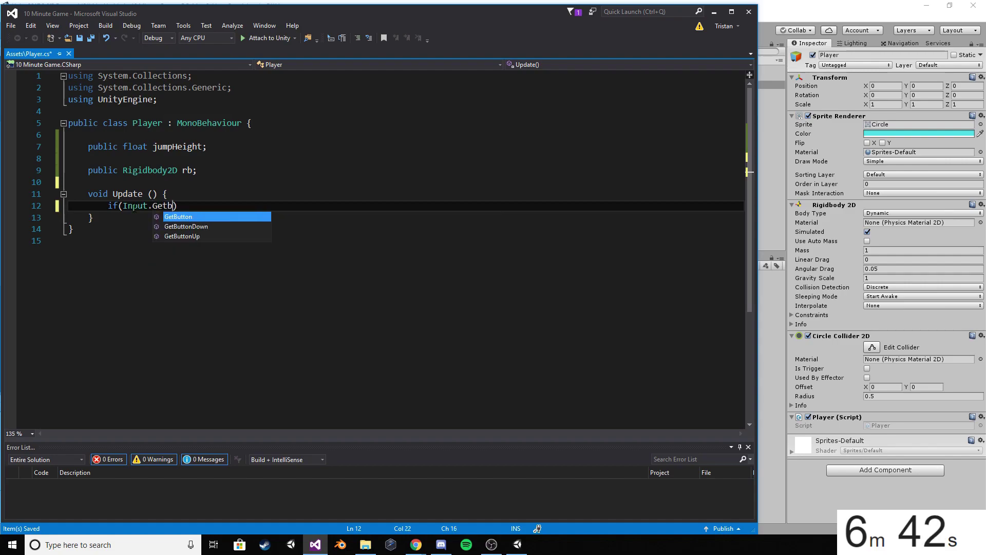
{"action": "key", "text": "Down"}
{"action": "type", "text": "(\""}
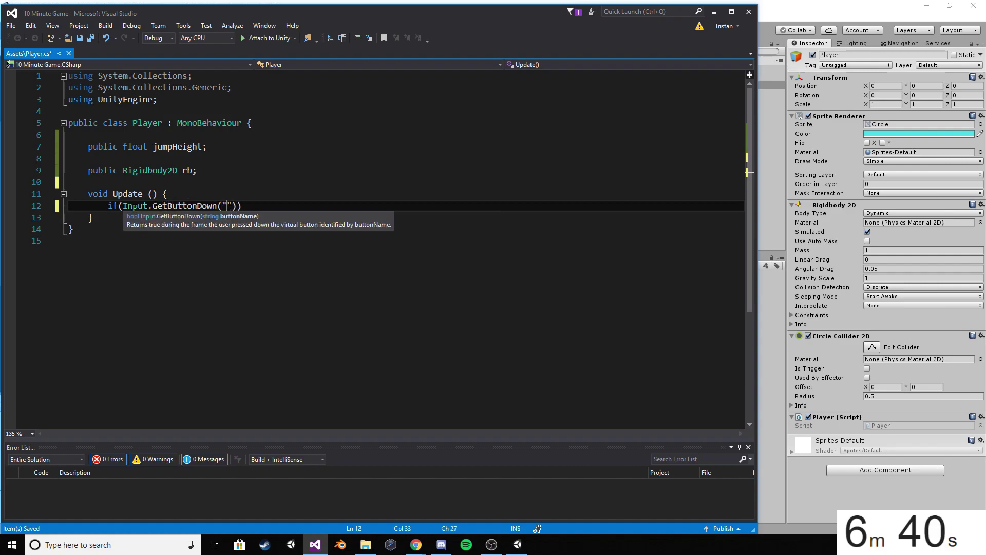
{"action": "type", "text": "Jump"}
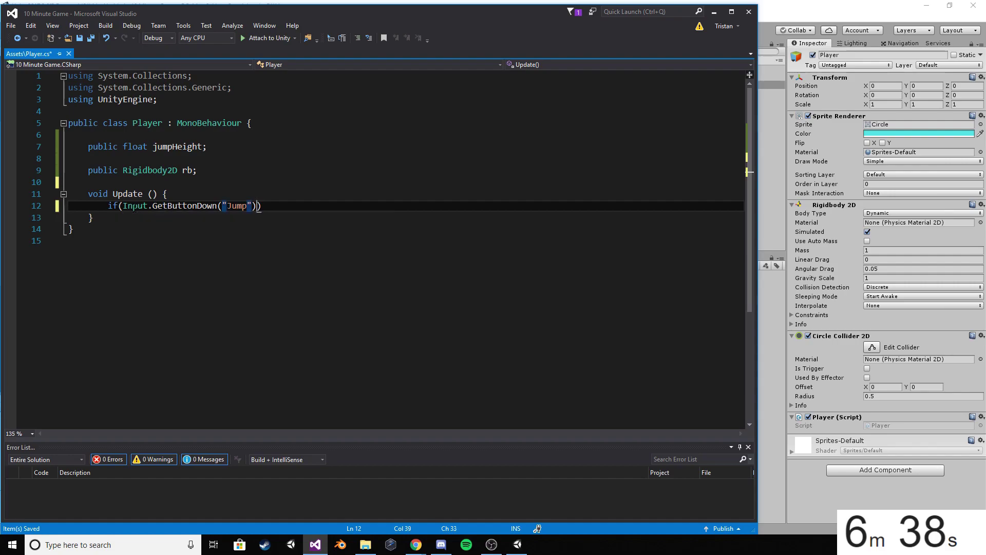
{"action": "key", "text": "End"}
{"action": "type", "text": "{"}
{"action": "key", "text": "Return"}
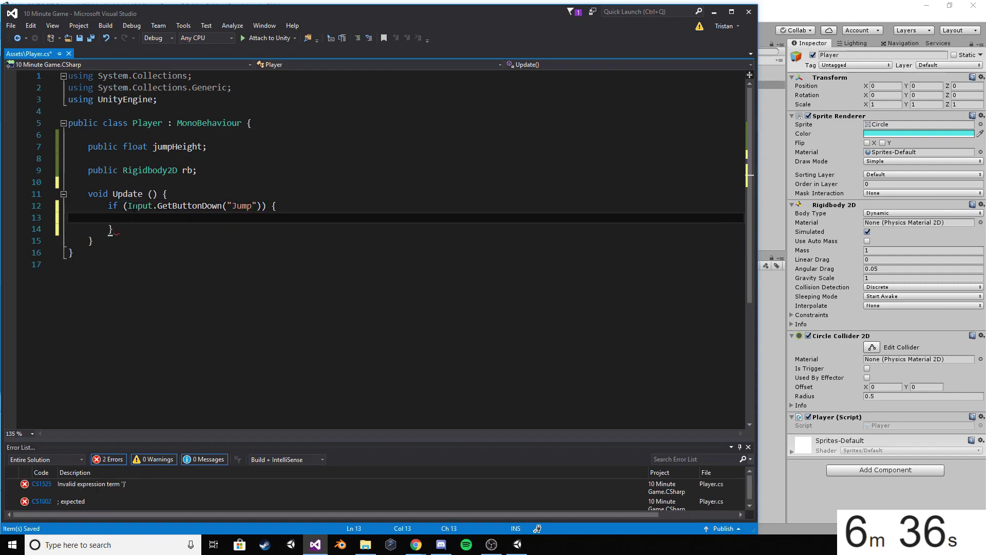
Inside the Jump if block, add the statement rb.AddForce(Vector2.up * jumpHeight);.
{"action": "type", "text": "rb.ad"}
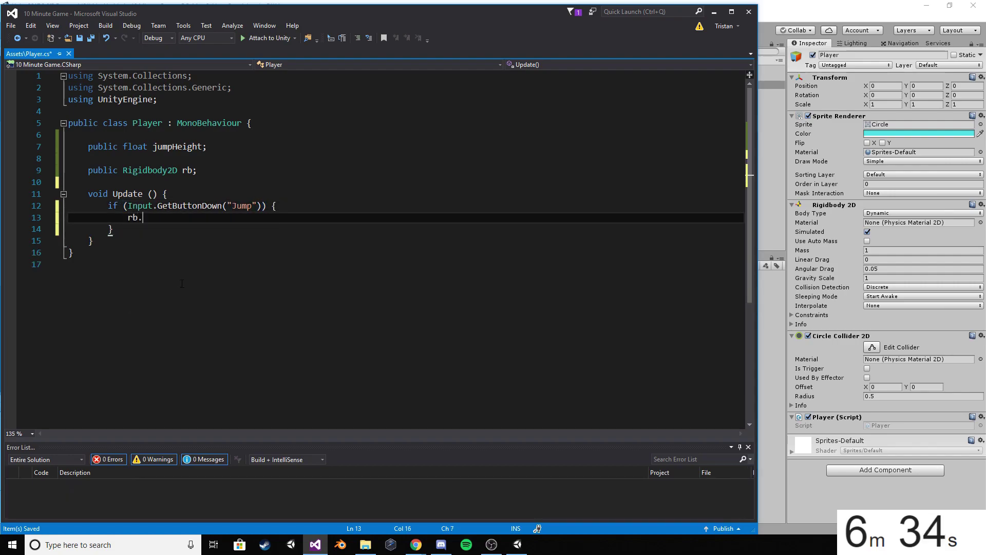
{"action": "key", "text": "Tab"}
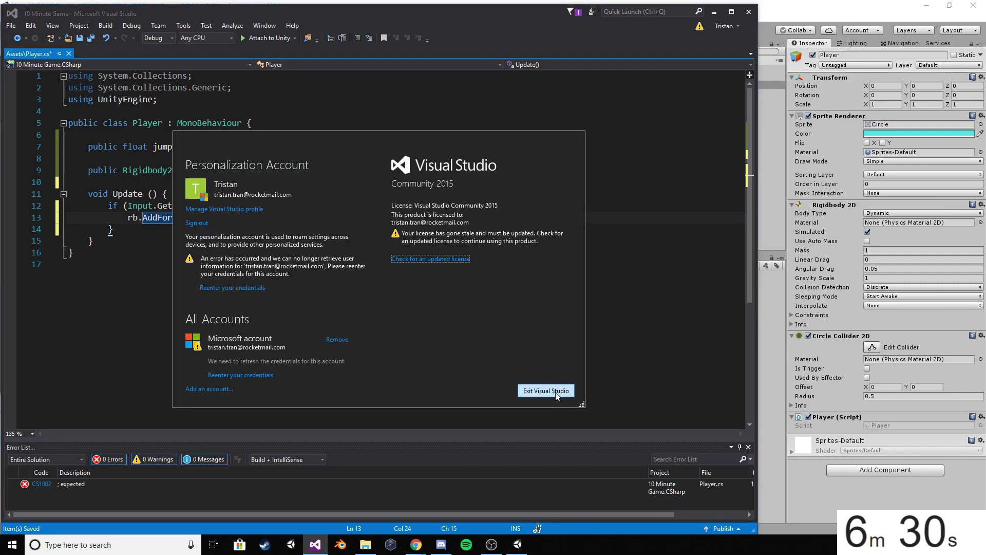
{"action": "left_click", "coordinate": [545, 391]}
{"action": "type", "text": "(ve"}
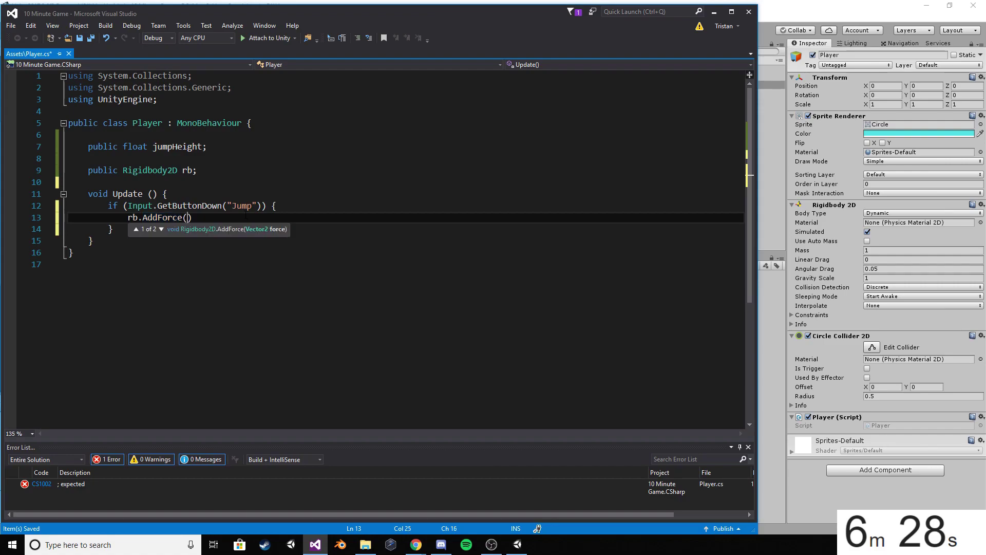
{"action": "type", "text": "ctor2.upo"}
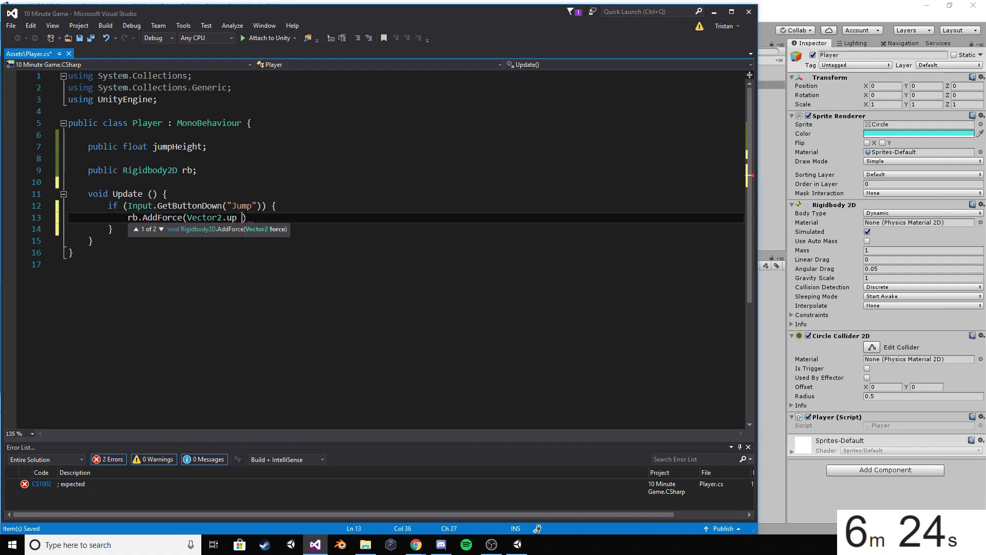
{"action": "key", "text": "BackSpace"}
{"action": "type", "text": "* jum"}
{"action": "key", "text": "Tab"}
{"action": "type", "text": ");"}
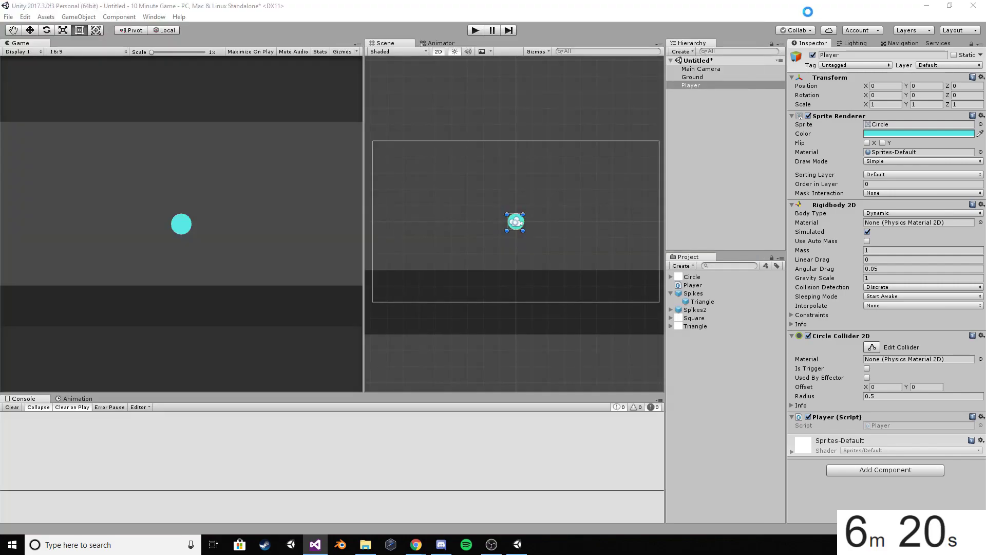
Switch to Unity, set the Player script's Jump Height to 650 and assign the Player's own Rigidbody 2D to Rb.
{"action": "left_click", "coordinate": [808, 13]}
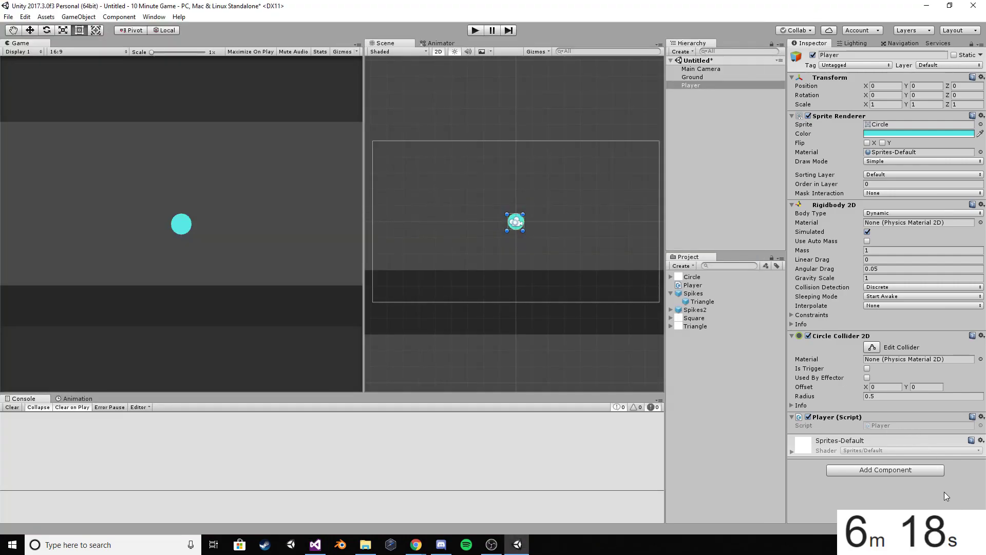
{"action": "left_click", "coordinate": [881, 434]}
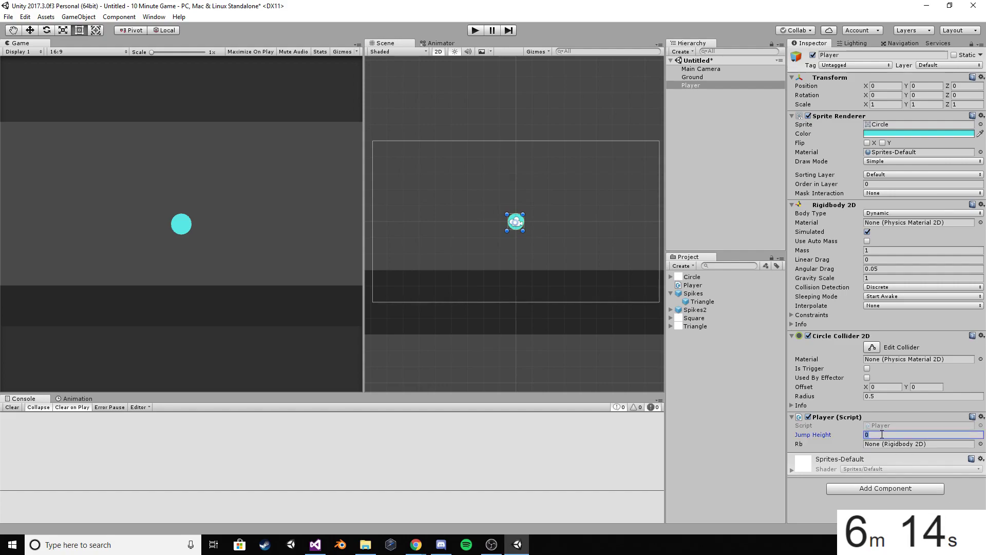
{"action": "type", "text": "650"}
{"action": "left_click_drag", "start_coordinate": [853, 210], "coordinate": [891, 444]}
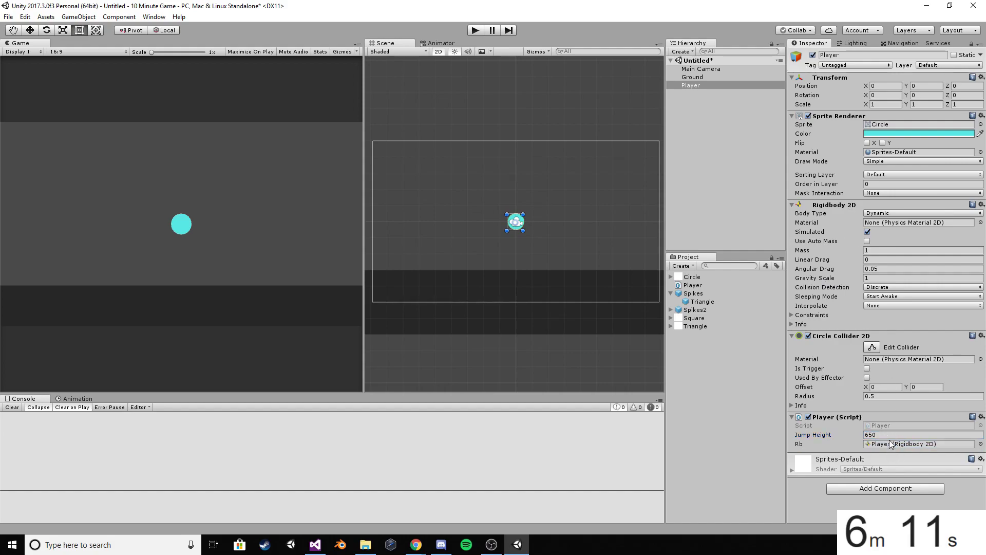
Set the Player's Rigidbody 2D collision detection to Continuous and its gravity scale to 2.5.
{"action": "left_click", "coordinate": [877, 291]}
{"action": "left_click", "coordinate": [886, 309]}
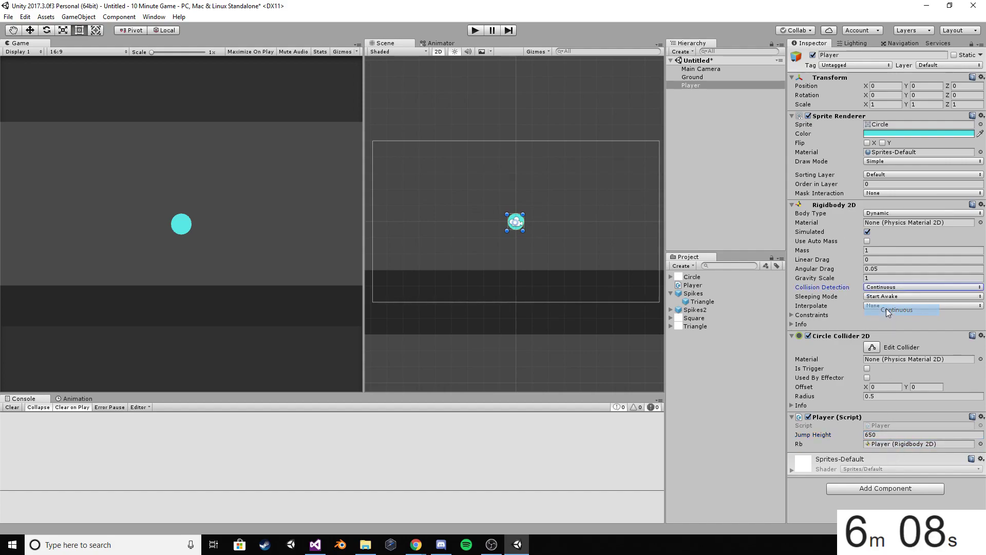
{"action": "left_click", "coordinate": [879, 277]}
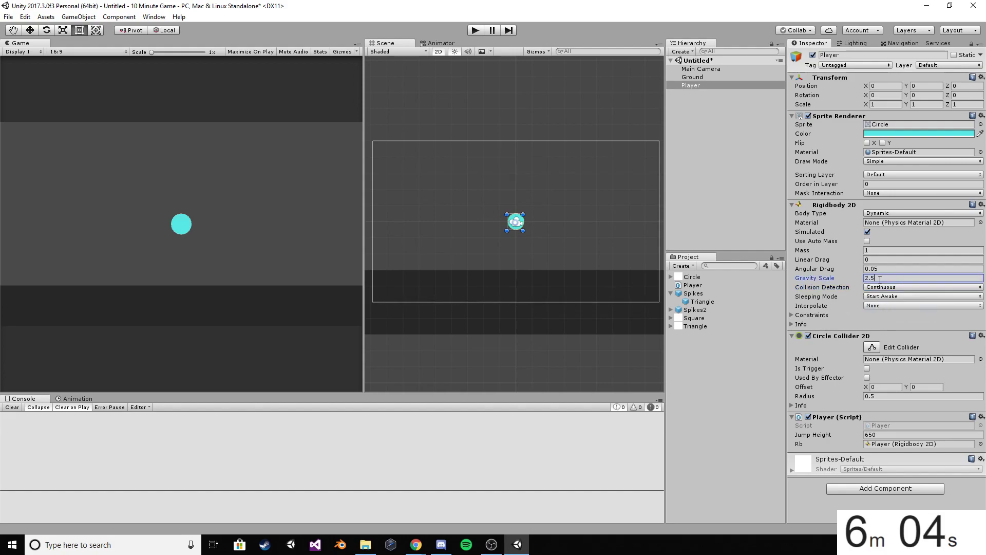
Turn the Player object into a prefab in the project assets and clear the selection.
{"action": "left_click_drag", "start_coordinate": [693, 86], "coordinate": [712, 347]}
{"action": "left_click", "coordinate": [709, 169]}
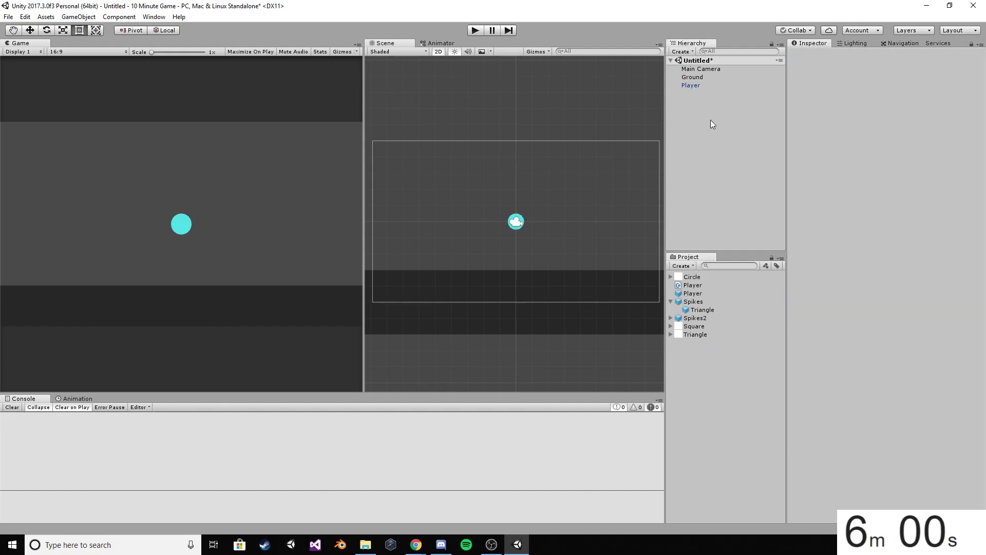
Create a new C# script named Spikes in the project and open it for editing in Visual Studio.
{"action": "left_click", "coordinate": [682, 266]}
{"action": "left_click", "coordinate": [708, 195]}
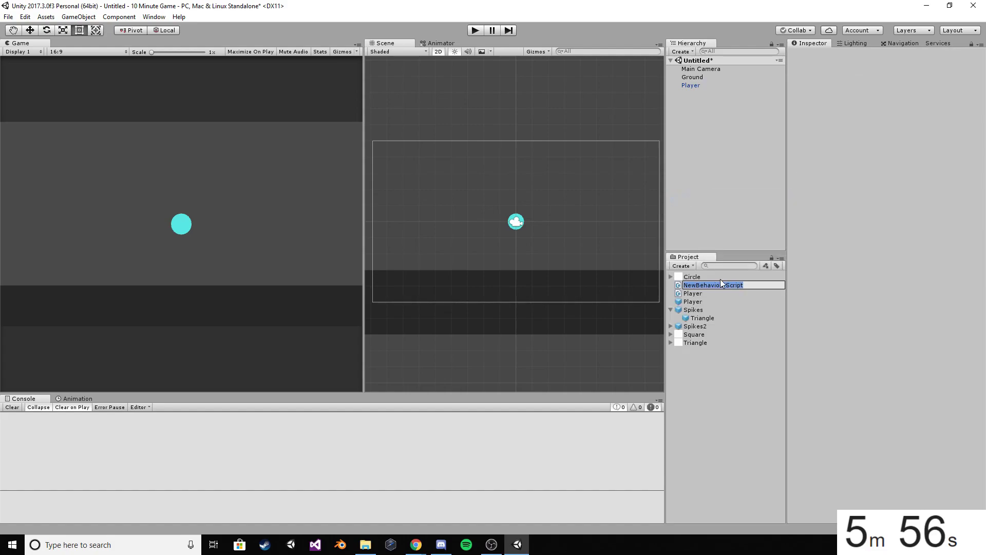
{"action": "type", "text": "Spiek"}
{"action": "key", "text": "BackSpace"}
{"action": "key", "text": "BackSpace"}
{"action": "type", "text": "kes"}
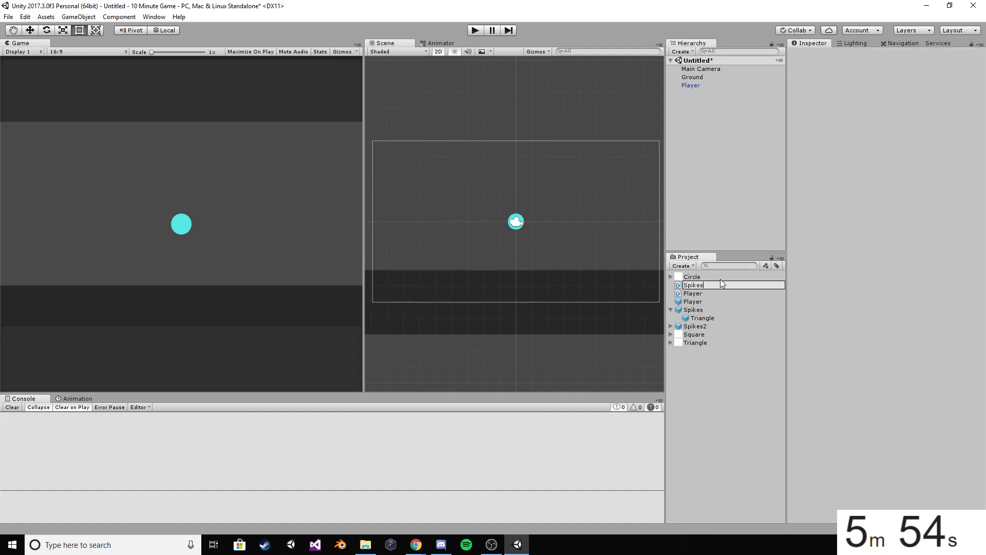
{"action": "key", "text": "Return"}
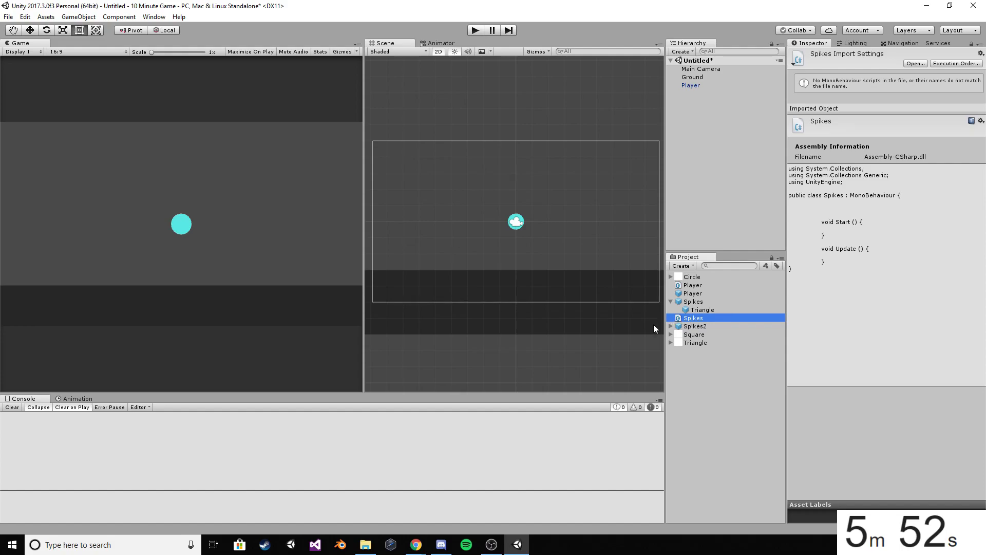
{"action": "double_click", "coordinate": [691, 318]}
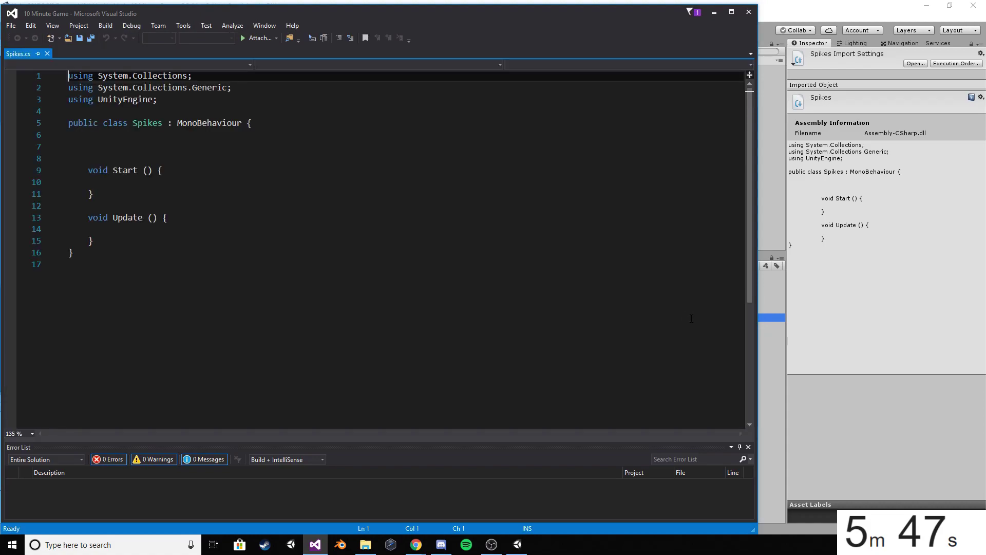
Declare a public float variable named moveSpeed at the start of the Spikes class.
{"action": "left_click", "coordinate": [185, 146]}
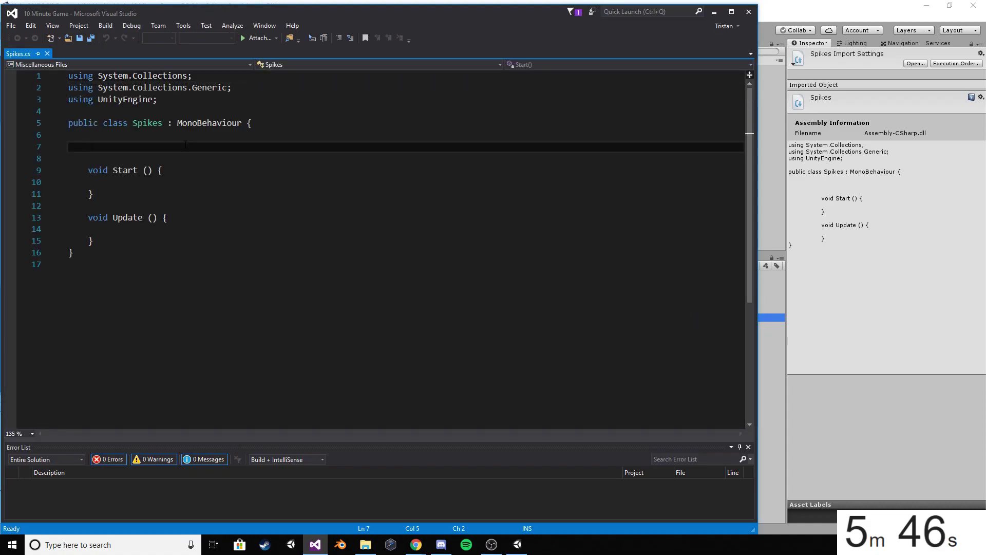
{"action": "type", "text": "po"}
{"action": "key", "text": "BackSpace"}
{"action": "type", "text": "ublic fl"}
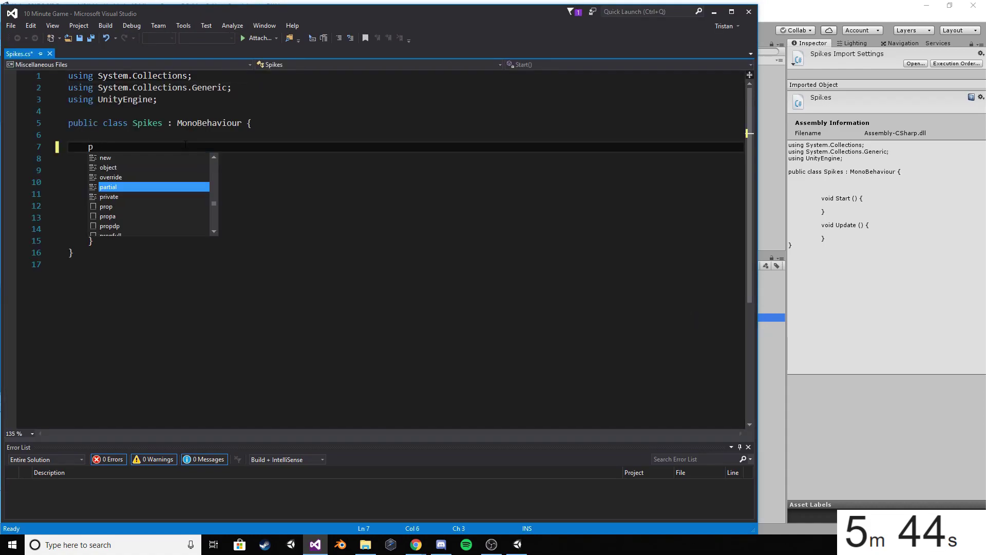
{"action": "type", "text": "oat m"}
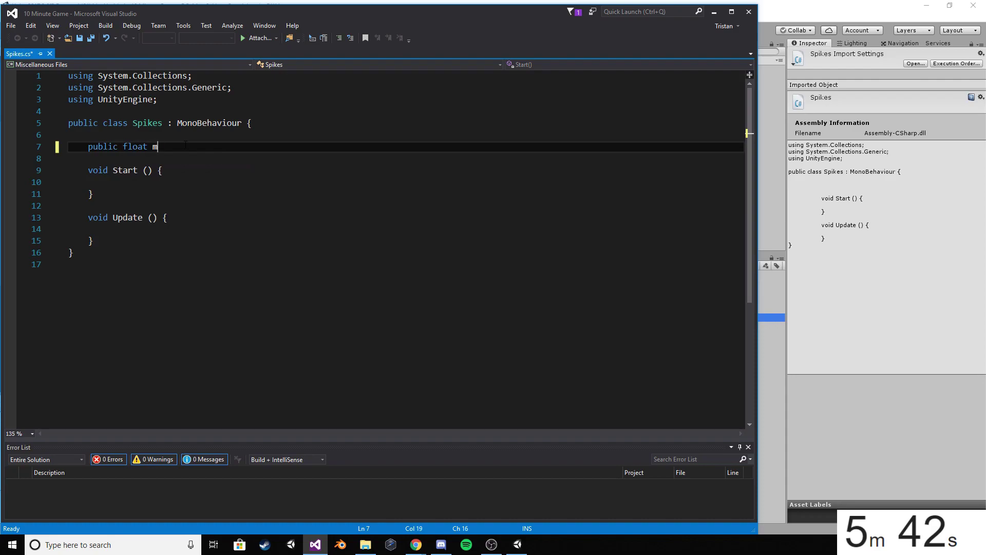
{"action": "type", "text": "oveSpeed;"}
{"action": "key", "text": "Return"}
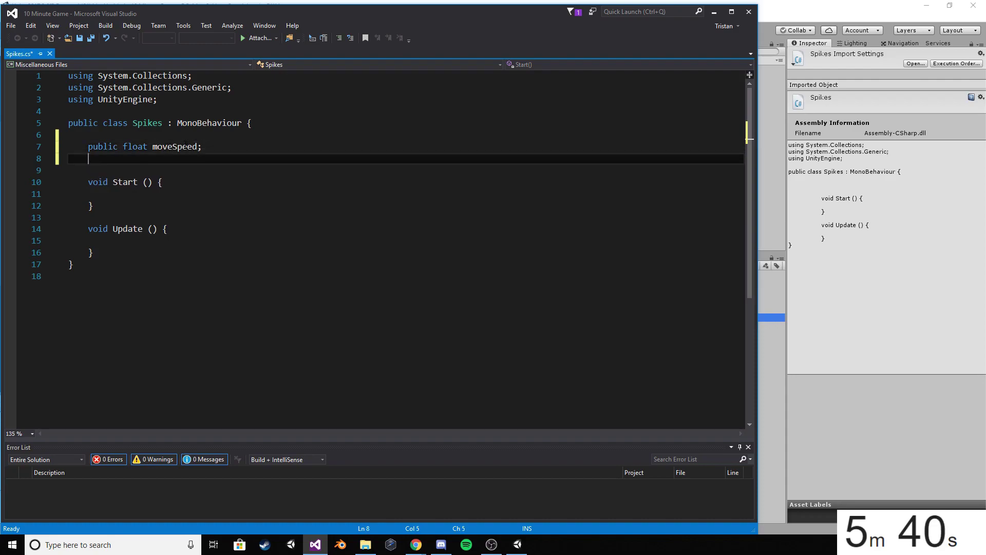
Declare a public Rigidbody2D variable named rb below moveSpeed and save the Spikes script.
{"action": "key", "text": "Return"}
{"action": "type", "text": "pu"}
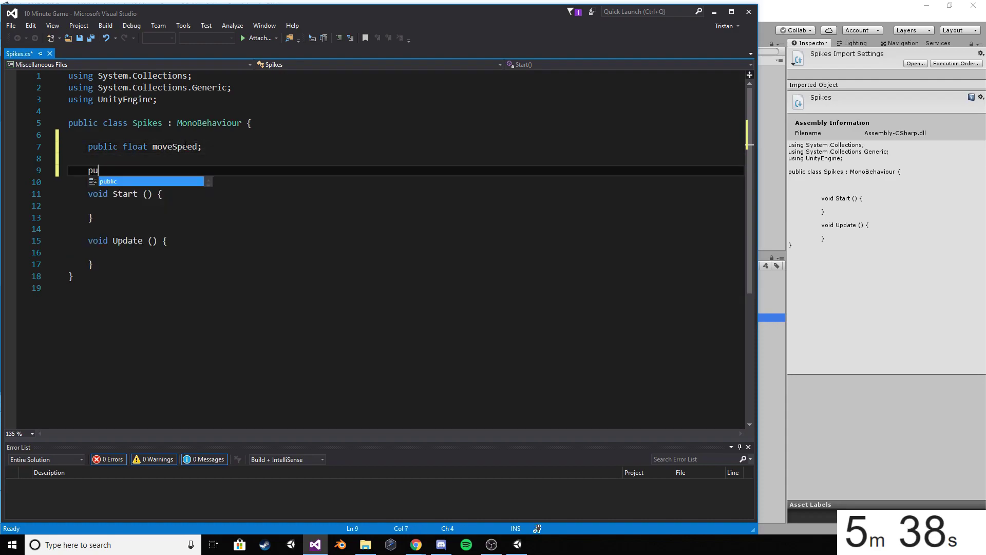
{"action": "type", "text": "blic rigi"}
{"action": "key", "text": "Down"}
{"action": "key", "text": "Tab"}
{"action": "type", "text": "rb"}
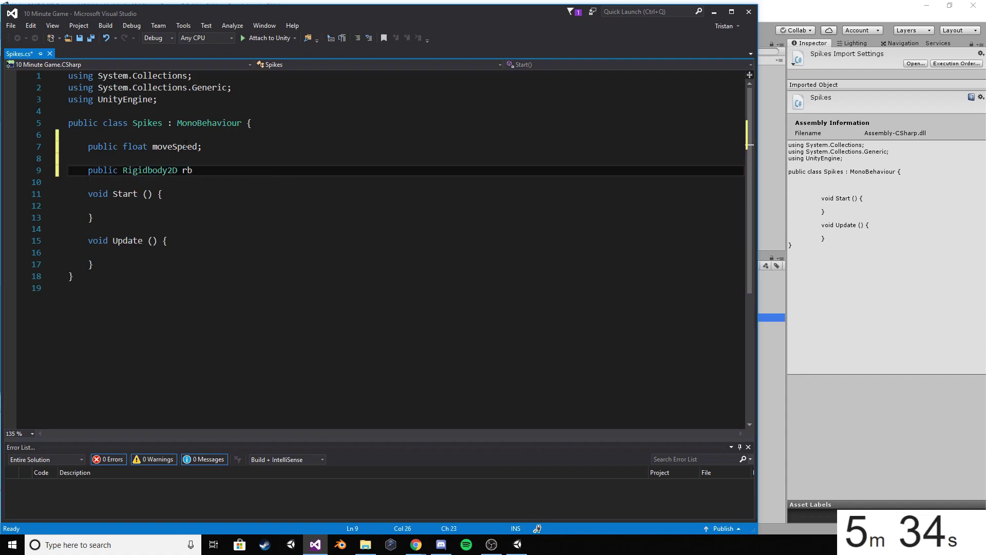
{"action": "key", "text": "ctrl+s"}
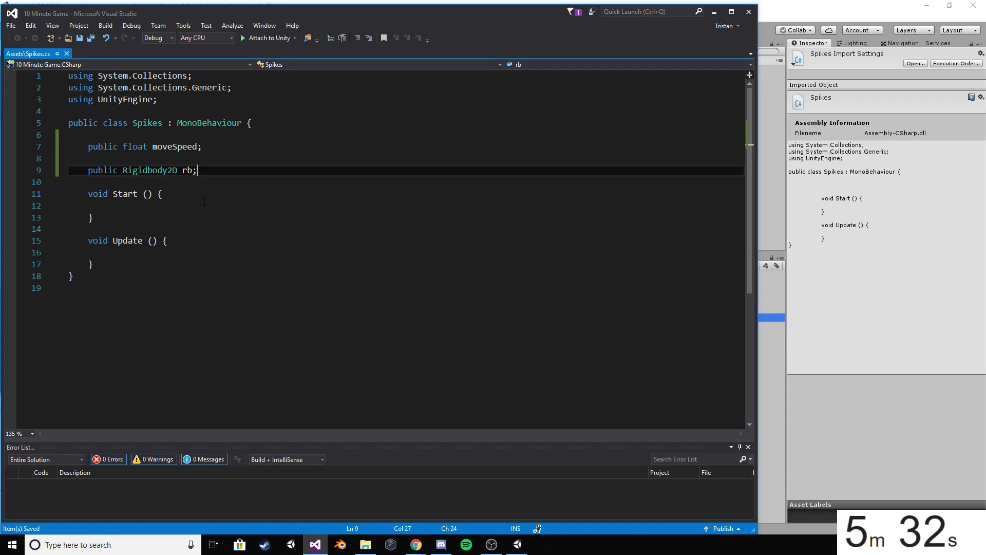
Delete the Start method from the Spikes class and rename the Update method to FixedUpdate.
{"action": "left_click_drag", "start_coordinate": [134, 229], "coordinate": [77, 191]}
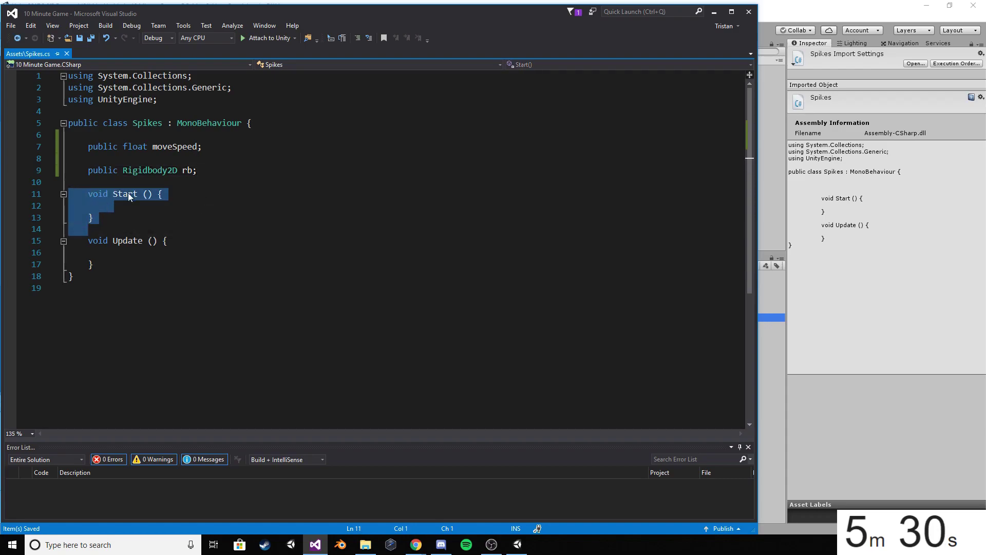
{"action": "key", "text": "Delete"}
{"action": "key", "text": "Delete"}
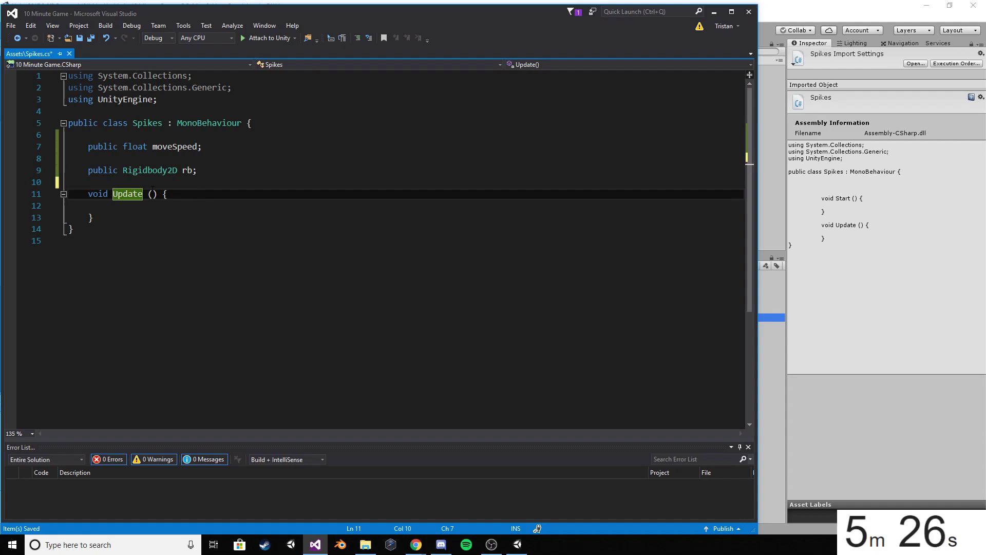
{"action": "type", "text": "Fixed"}
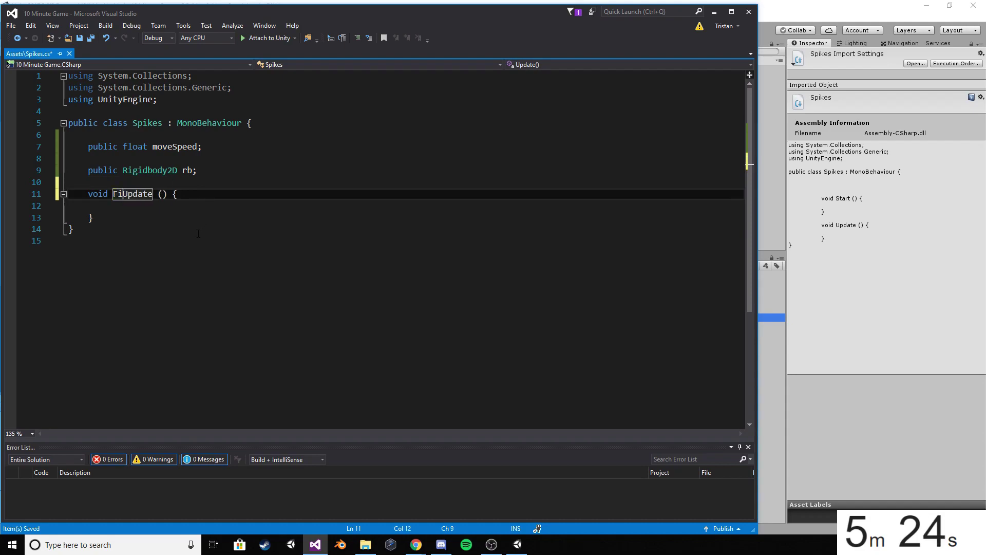
{"action": "key", "text": "Down"}
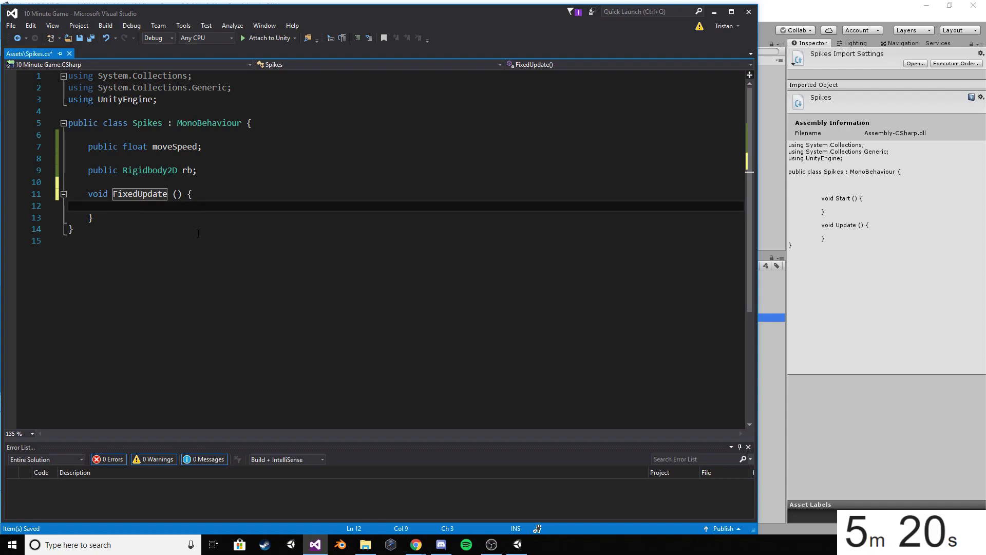
In FixedUpdate, set rb.velocity to new Vector2(-moveSpeed, 0) and save the Spikes script.
{"action": "type", "text": "rb.velocity"}
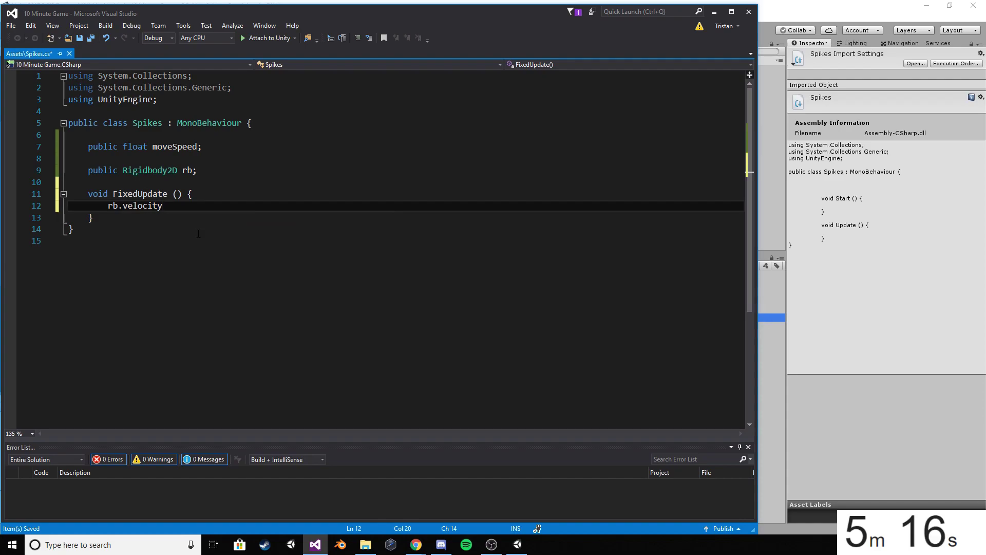
{"action": "type", "text": " = new "}
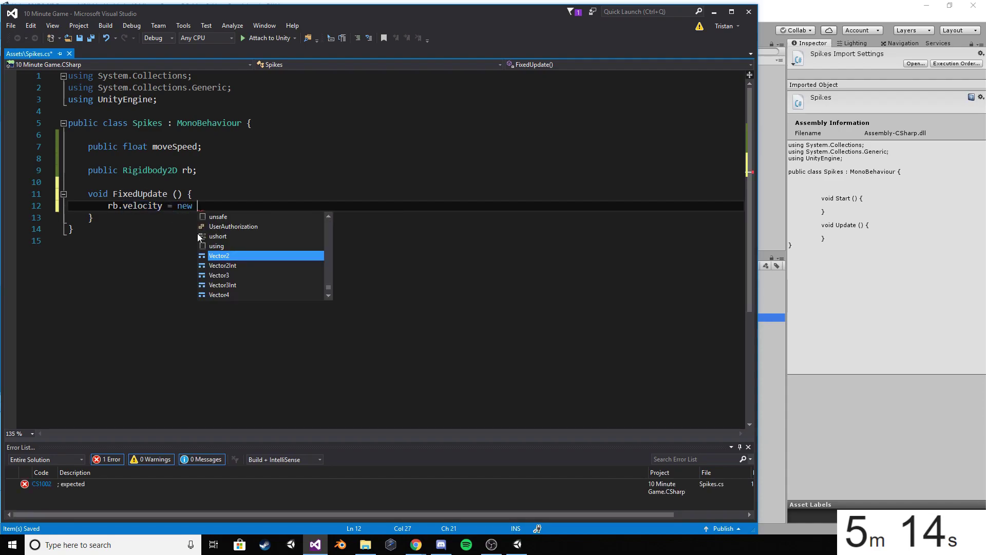
{"action": "type", "text": "c"}
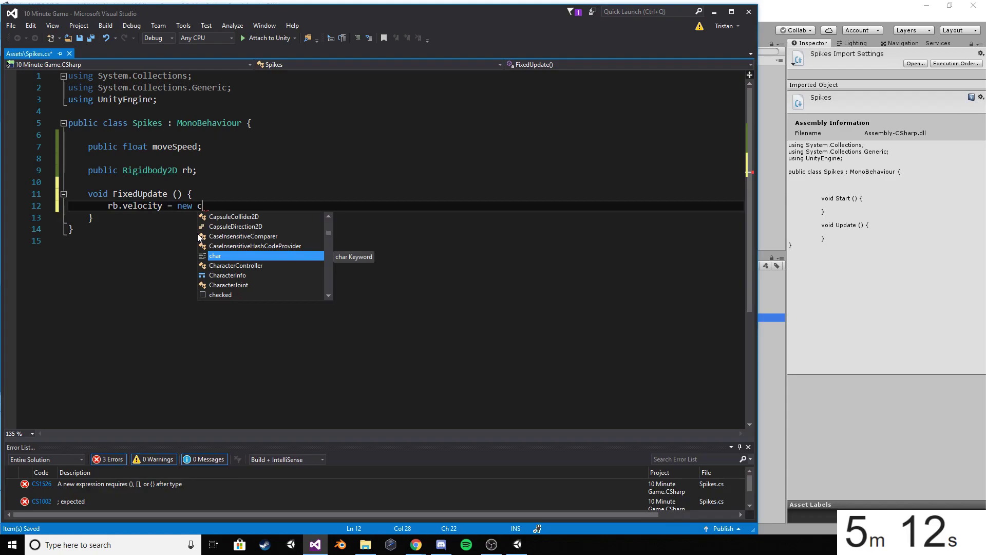
{"action": "key", "text": "BackSpace"}
{"action": "type", "text": "ve"}
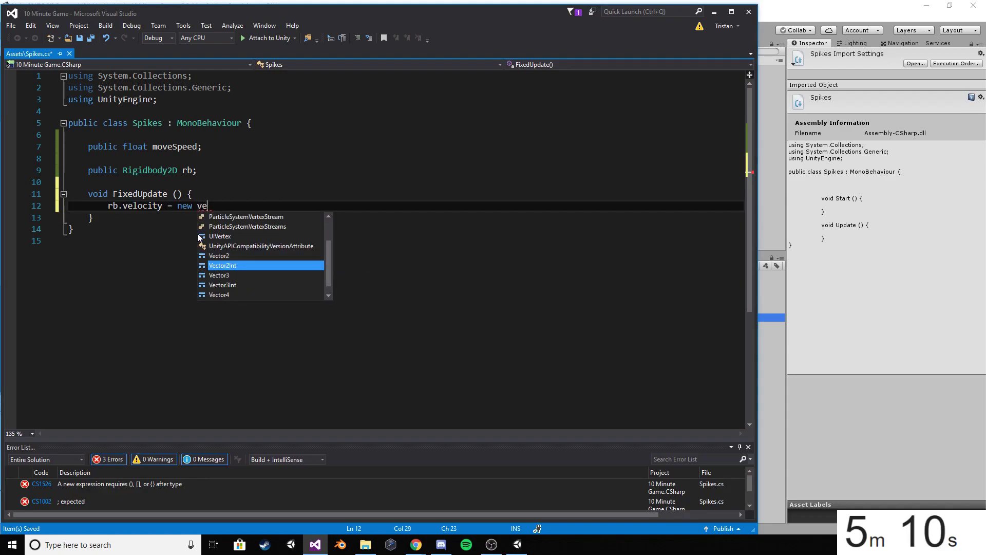
{"action": "key", "text": "Up"}
{"action": "key", "text": "Tab"}
{"action": "type", "text": "("}
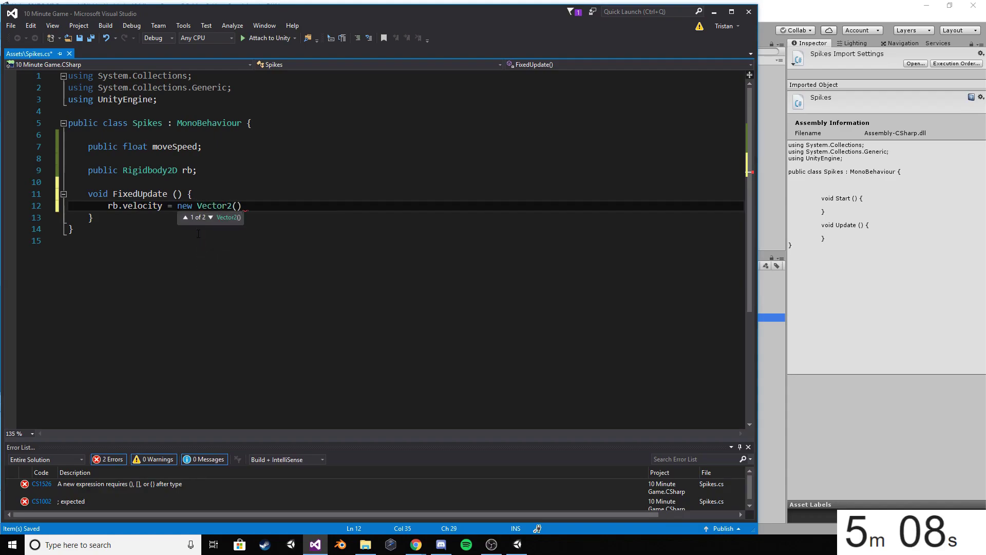
{"action": "type", "text": "-"}
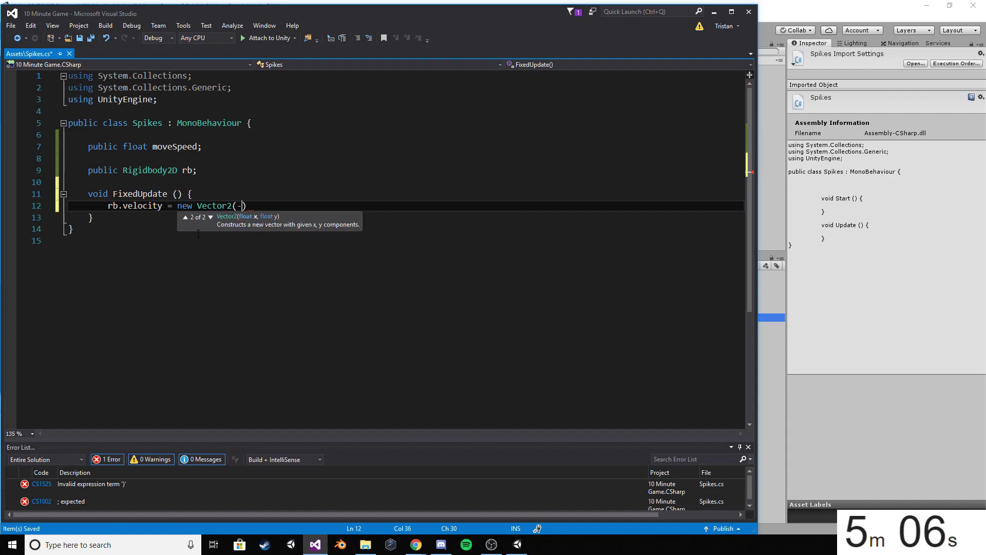
{"action": "type", "text": "move"}
{"action": "key", "text": "Tab"}
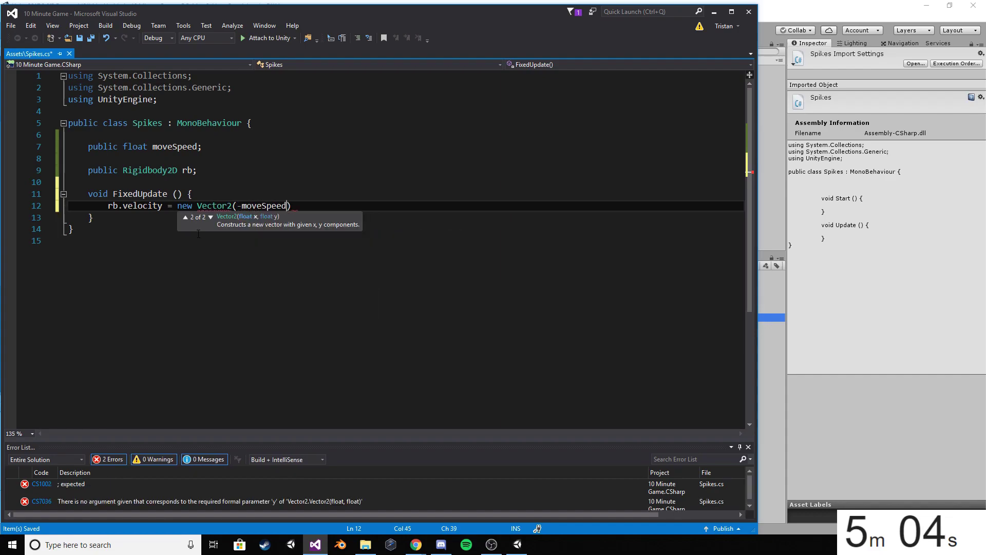
{"action": "type", "text": ", 0);"}
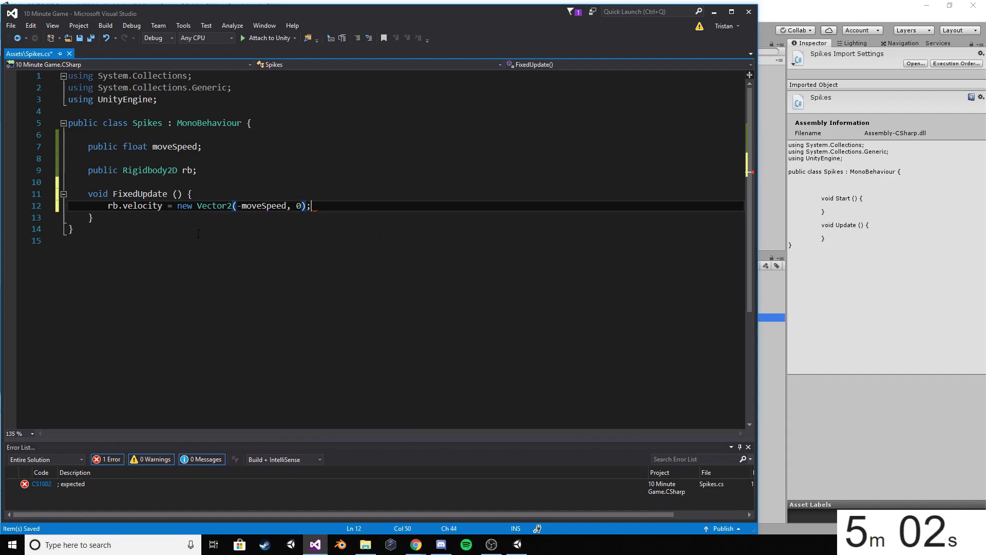
{"action": "key", "text": "ctrl+s"}
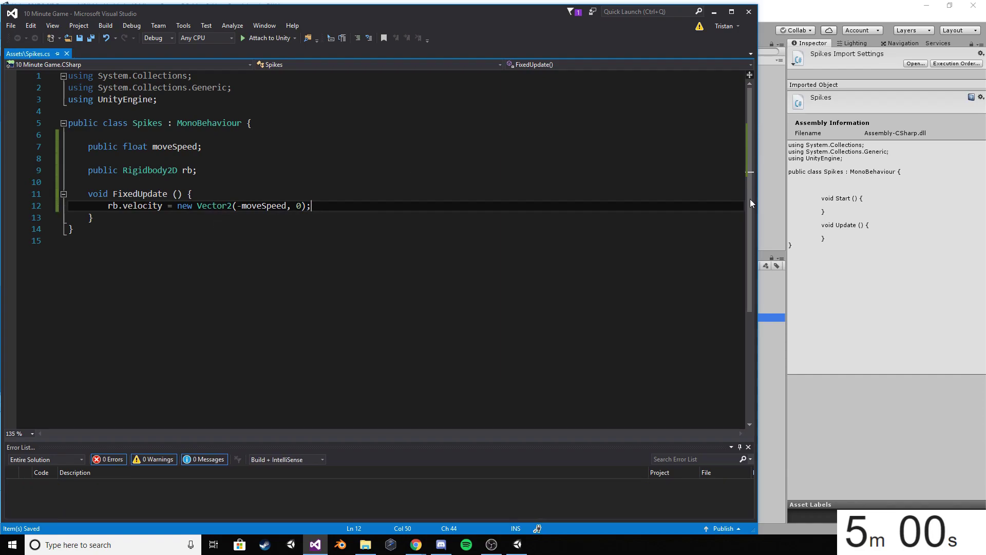
In Unity, attach the Spikes script to the Spikes prefab's Triangle, assign its own Rigidbody 2D as Rb and set Move Speed to 4.5.
{"action": "left_click", "coordinate": [818, 258]}
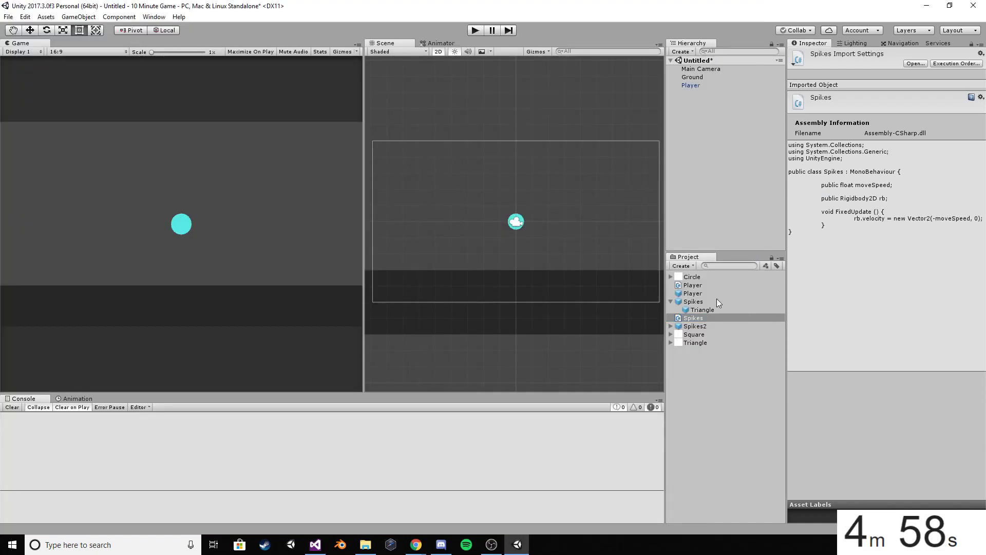
{"action": "left_click", "coordinate": [702, 310]}
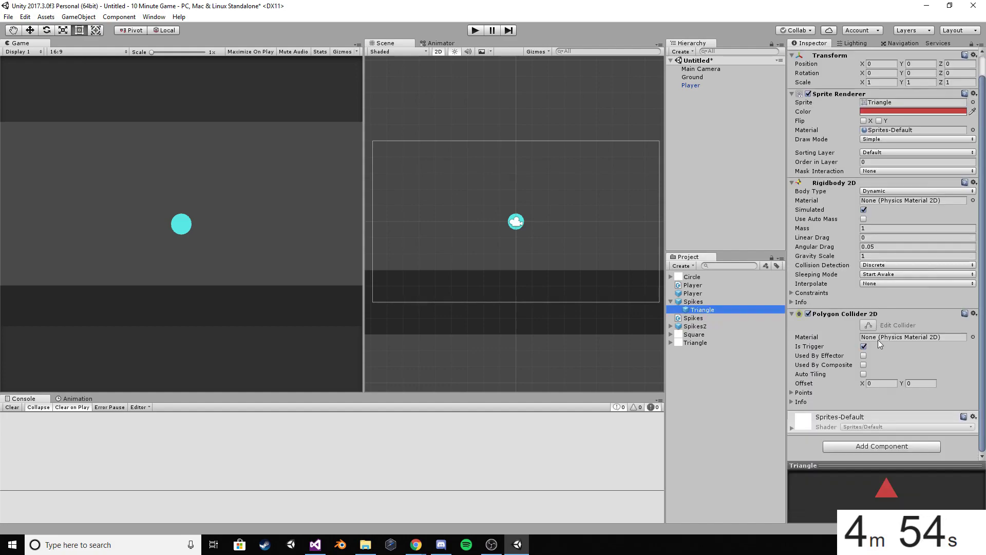
{"action": "left_click_drag", "start_coordinate": [788, 376], "coordinate": [840, 440]}
{"action": "left_click_drag", "start_coordinate": [836, 147], "coordinate": [903, 402]}
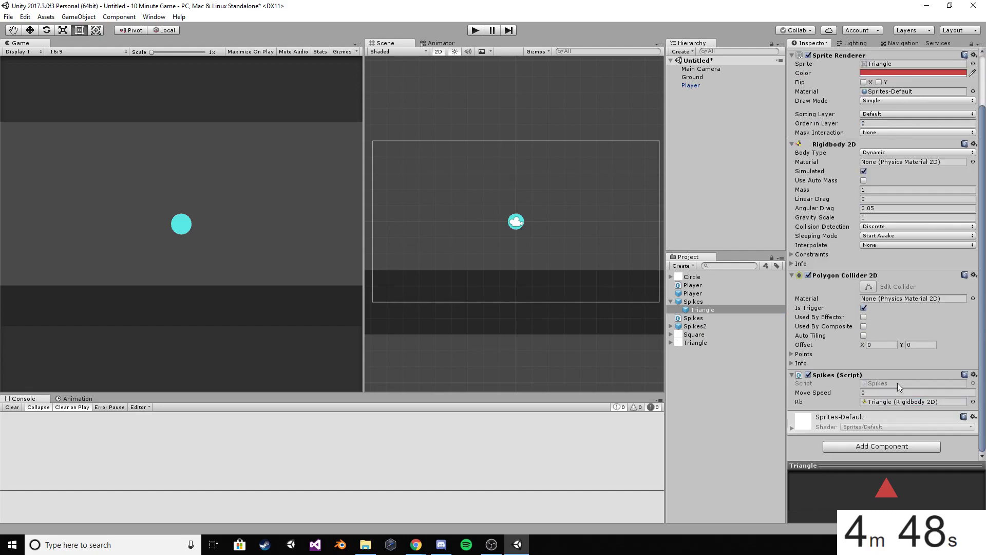
{"action": "left_click", "coordinate": [872, 392]}
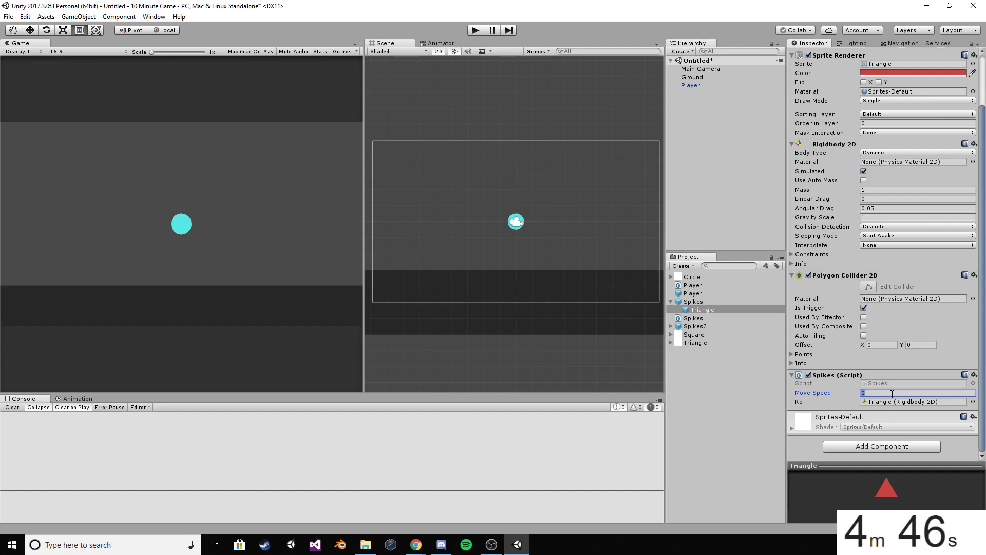
{"action": "type", "text": "4.5"}
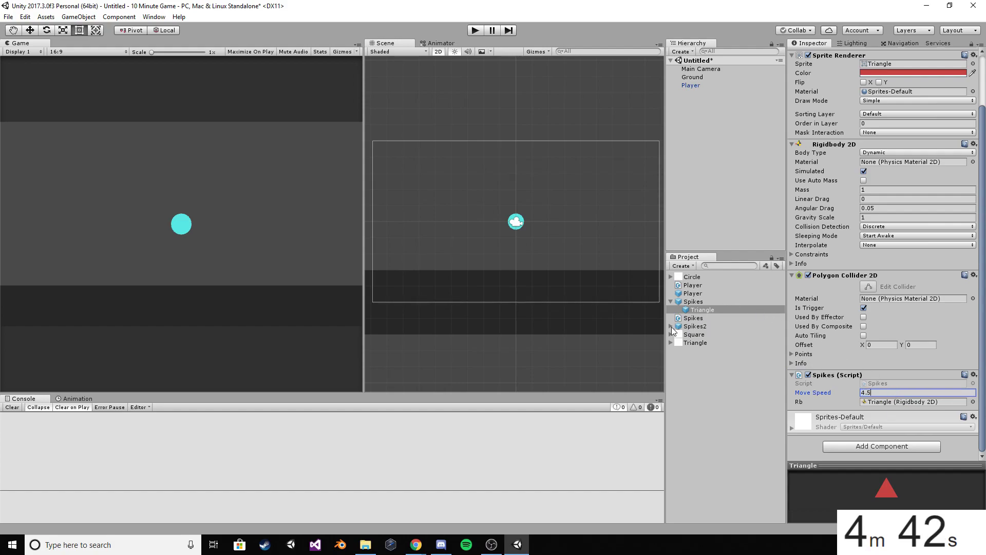
Attach the Spikes script to both triangles of the Spikes2 prefab.
{"action": "left_click", "coordinate": [671, 327]}
{"action": "left_click", "coordinate": [702, 334]}
{"action": "left_click", "coordinate": [707, 342], "text": "shift"}
{"action": "left_click_drag", "start_coordinate": [707, 342], "coordinate": [859, 410]}
{"action": "scroll", "coordinate": [858, 409], "scroll_direction": "down", "scroll_amount": 2}
For Triangle (1) in the Spikes2 prefab, assign its own Rigidbody 2D as Rb and set Move Speed to 4.5.
{"action": "left_click", "coordinate": [710, 342]}
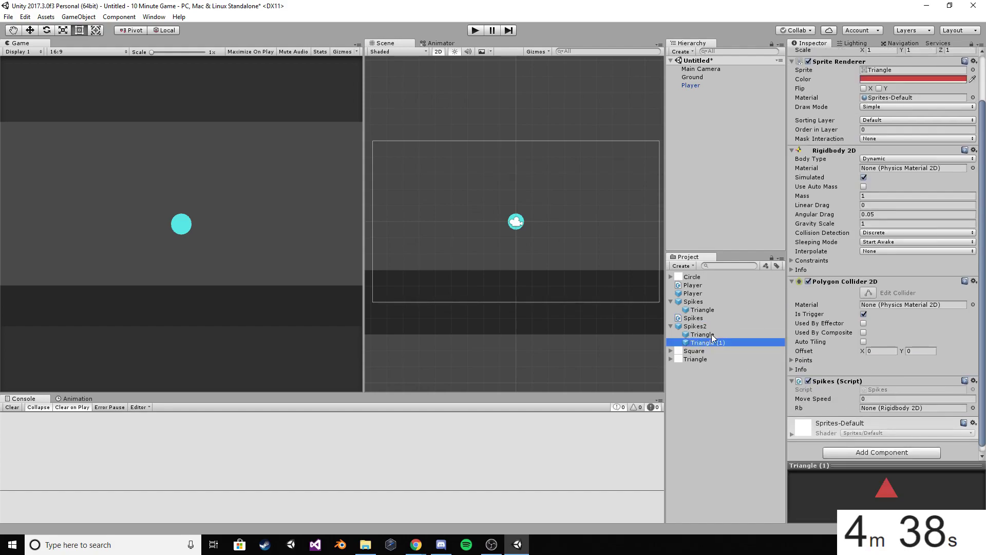
{"action": "left_click_drag", "start_coordinate": [833, 150], "coordinate": [892, 408]}
{"action": "left_click", "coordinate": [884, 398]}
{"action": "type", "text": "4."}
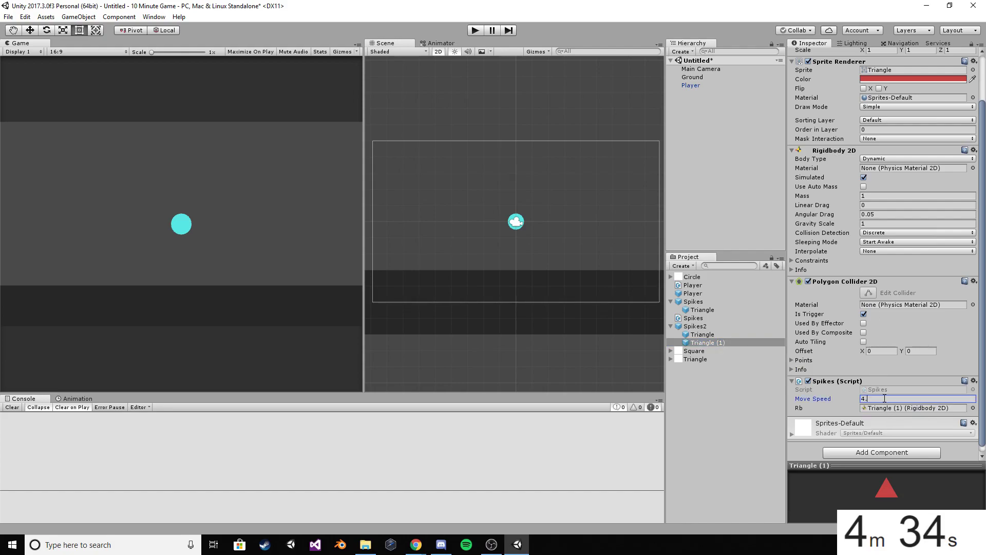
{"action": "type", "text": "5"}
For the first Triangle in the Spikes2 prefab, set Move Speed to 4.5 and assign its own Rigidbody 2D as Rb.
{"action": "left_click", "coordinate": [707, 334]}
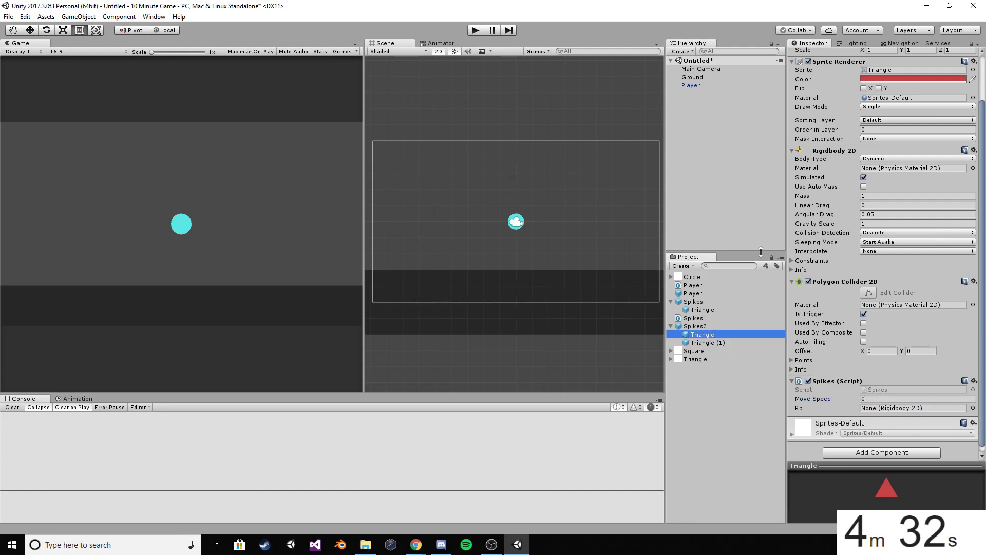
{"action": "left_click", "coordinate": [697, 318]}
{"action": "left_click", "coordinate": [700, 342]}
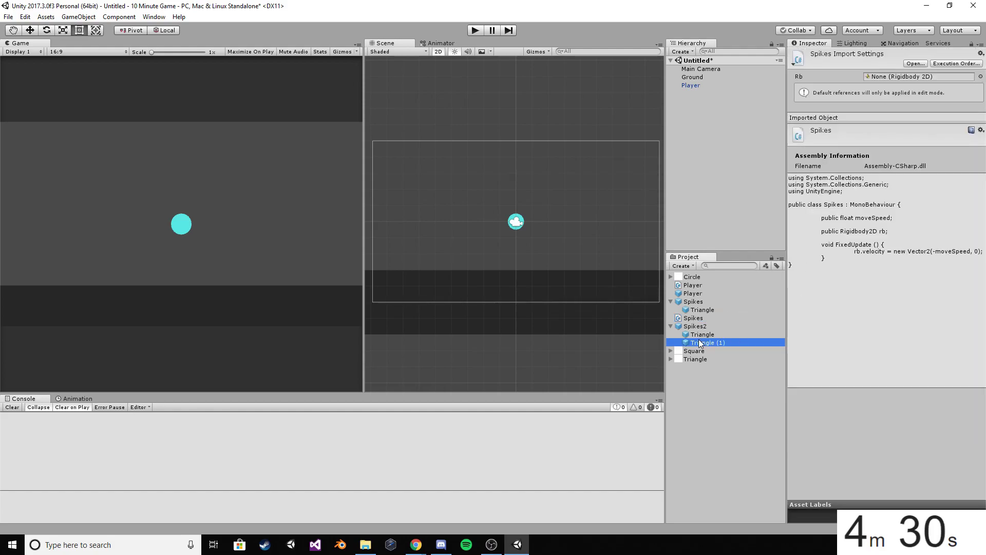
{"action": "left_click", "coordinate": [699, 336]}
{"action": "scroll", "coordinate": [835, 427], "scroll_direction": "down", "scroll_amount": 3}
{"action": "left_click", "coordinate": [877, 392]}
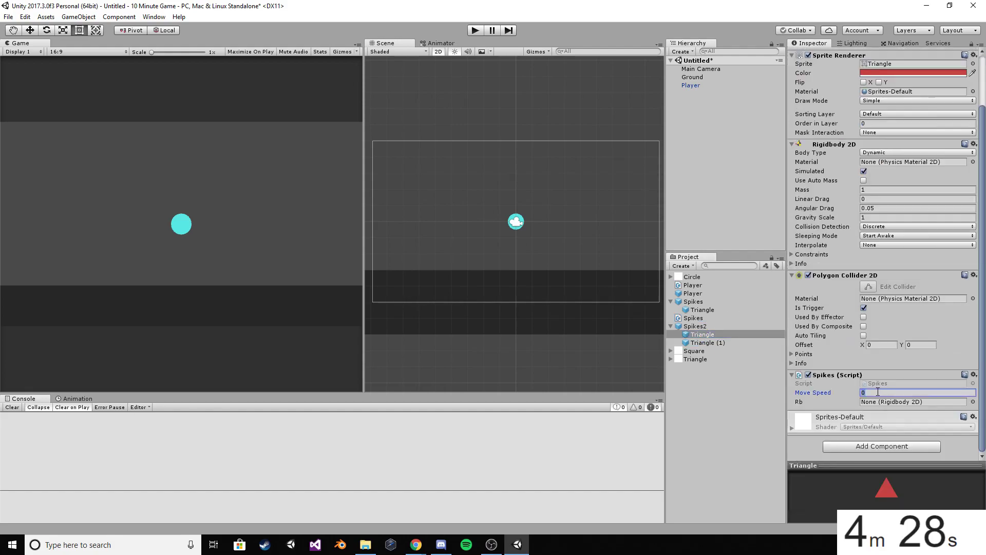
{"action": "type", "text": "4.5"}
{"action": "left_click_drag", "start_coordinate": [835, 147], "coordinate": [895, 402]}
{"action": "left_click", "coordinate": [721, 393]}
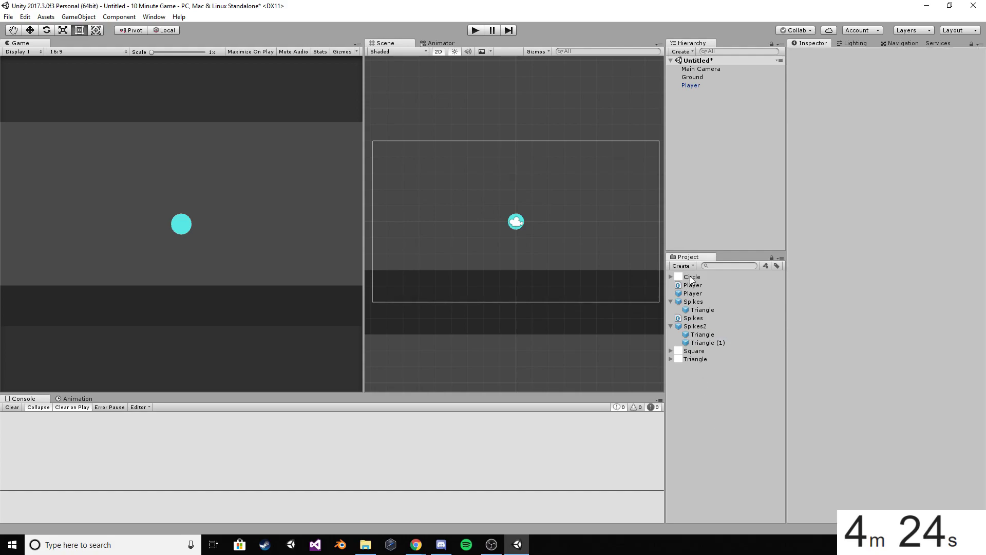
Create an empty game object named Spawner in the scene and reset its transform.
{"action": "right_click", "coordinate": [716, 132]}
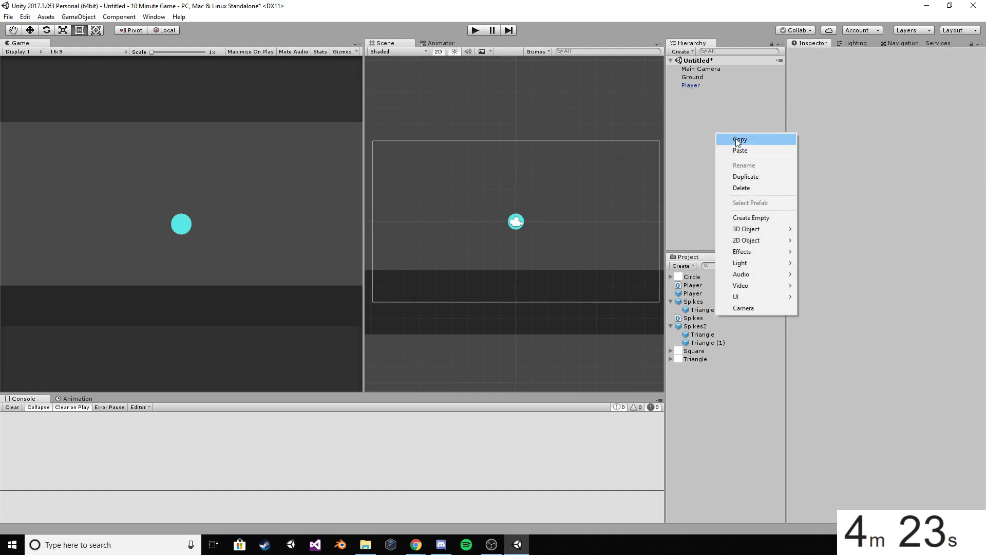
{"action": "left_click", "coordinate": [766, 217]}
{"action": "left_click", "coordinate": [860, 56]}
{"action": "type", "text": "Spaw"}
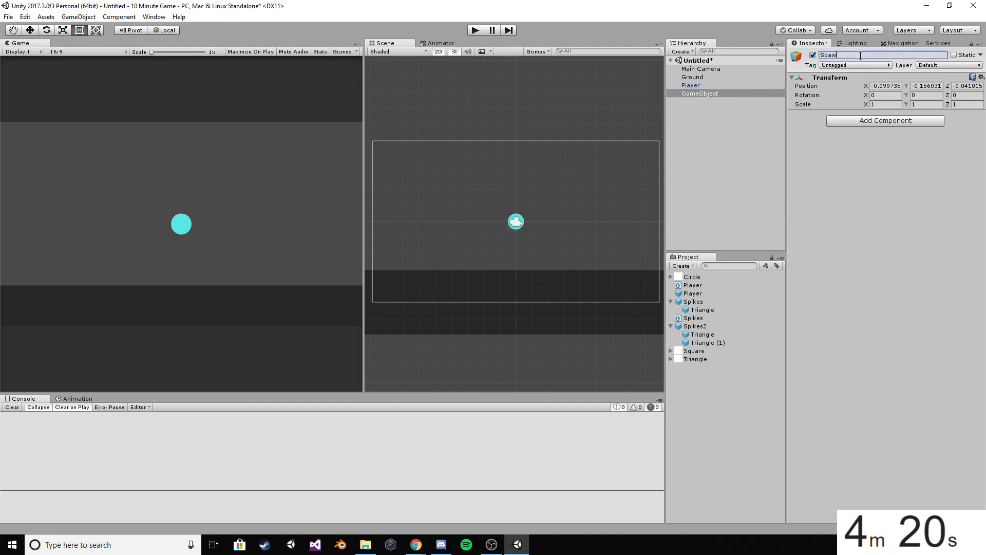
{"action": "key", "text": "Return"}
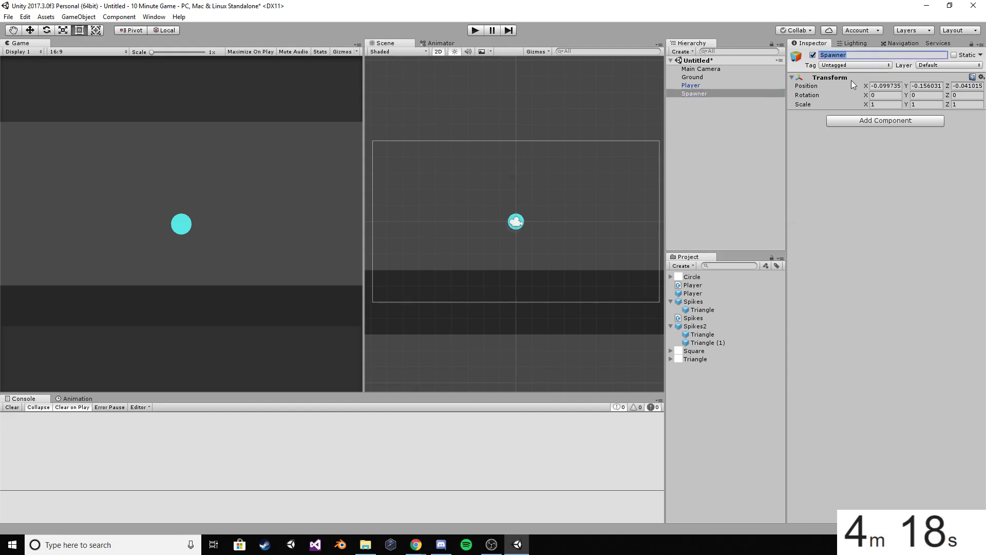
{"action": "right_click", "coordinate": [851, 81]}
{"action": "left_click", "coordinate": [855, 84]}
Create a new C# script named Spawner in the project.
{"action": "left_click", "coordinate": [684, 266]}
{"action": "left_click", "coordinate": [730, 198]}
{"action": "type", "text": "Spa"}
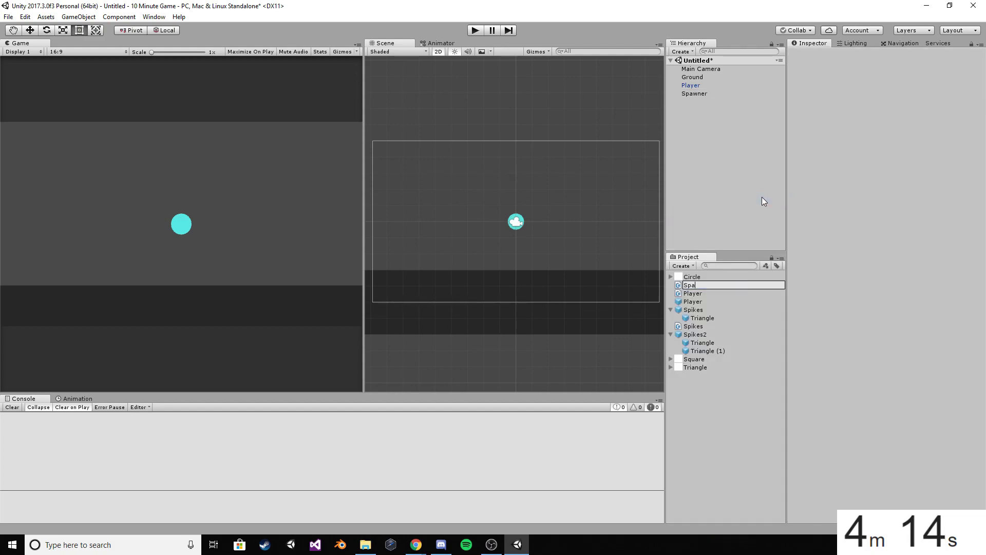
{"action": "type", "text": "wner"}
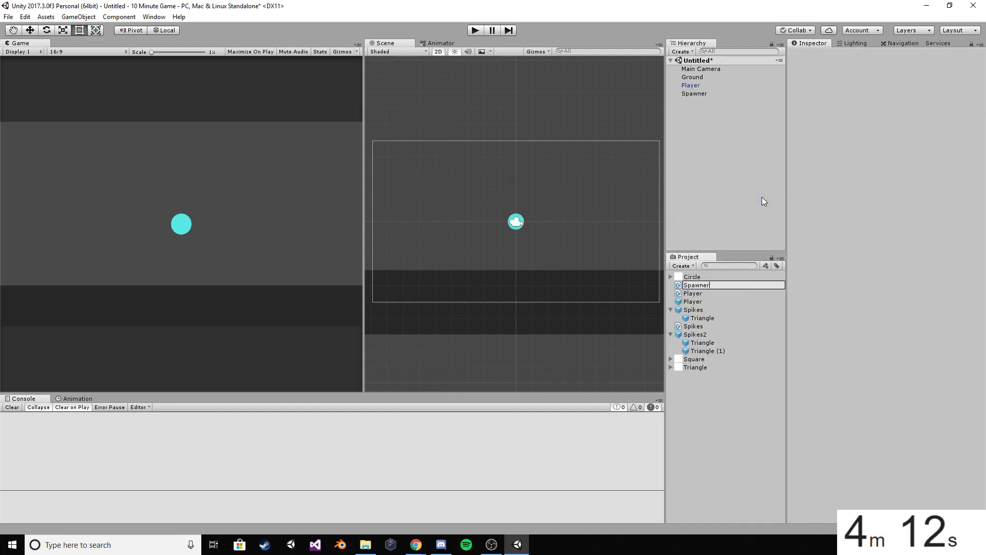
{"action": "key", "text": "Return"}
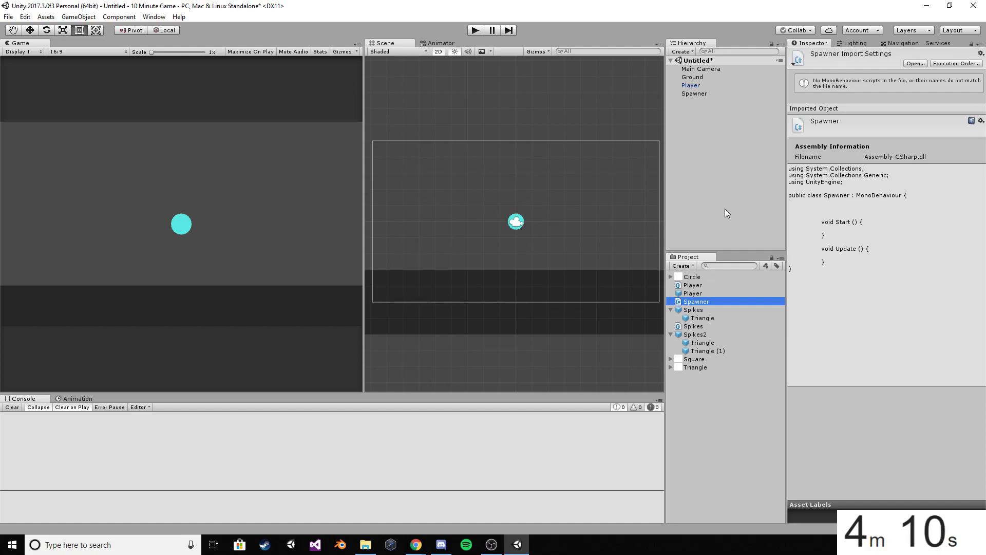
Attach the Spawner script to the Spawner object and open it for editing in Visual Studio.
{"action": "left_click", "coordinate": [696, 94]}
{"action": "left_click_drag", "start_coordinate": [696, 301], "coordinate": [871, 291]}
{"action": "double_click", "coordinate": [884, 125]}
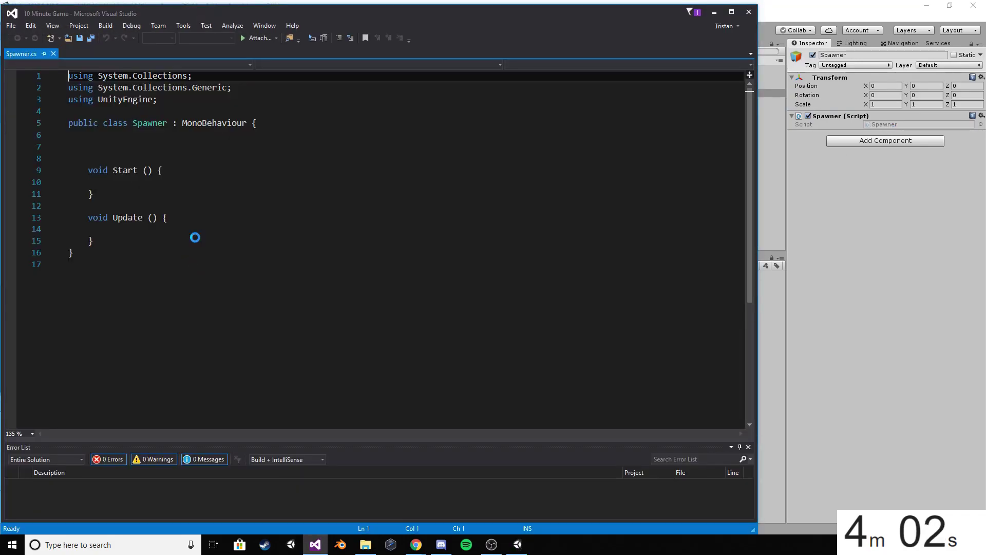
Declare a public GameObject array named spikes at the start of the Spawner class and save the script.
{"action": "left_click", "coordinate": [158, 147]}
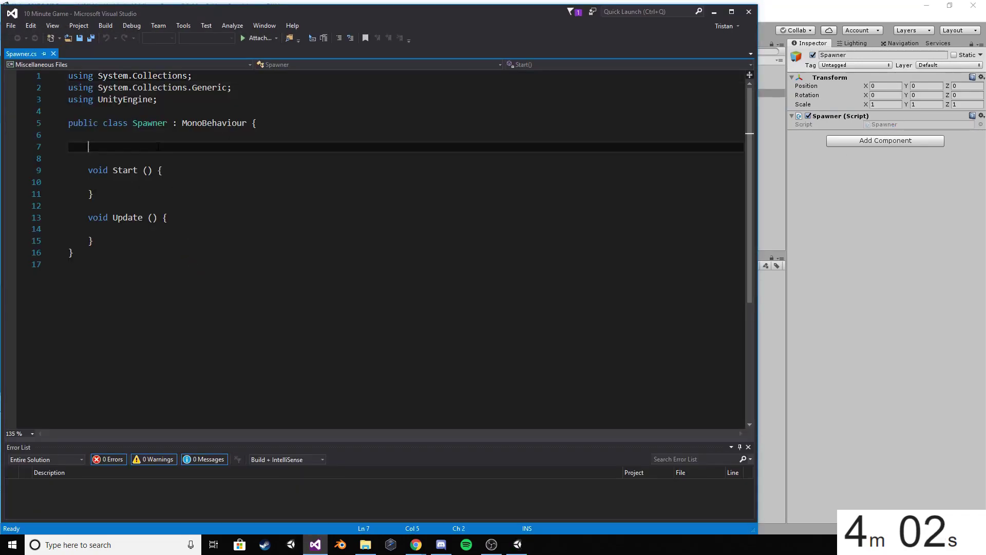
{"action": "type", "text": "public Game"}
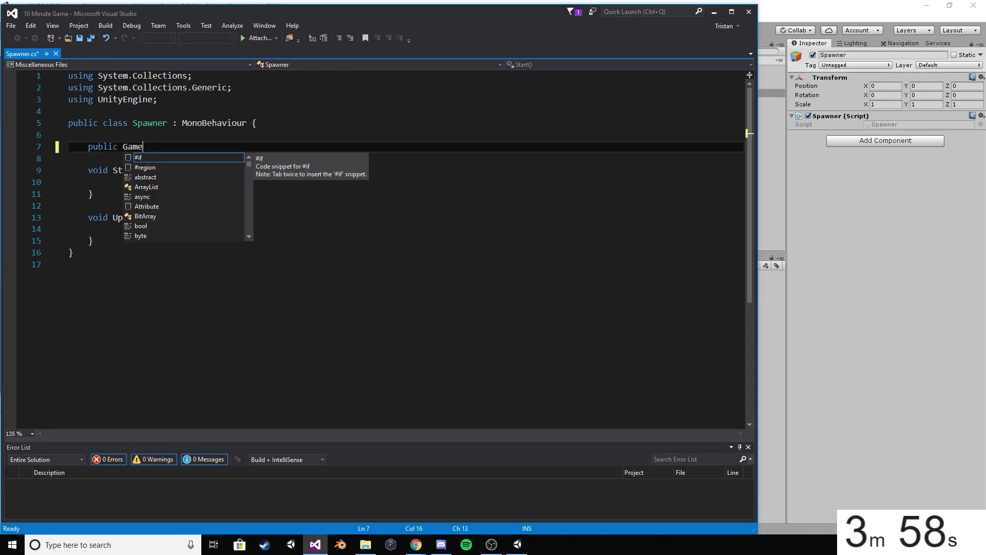
{"action": "type", "text": "obObj"}
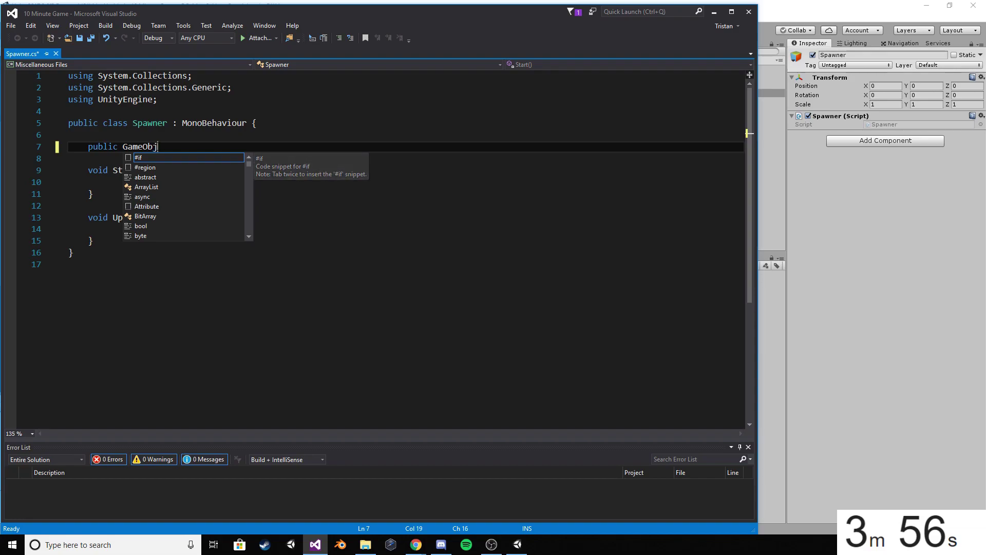
{"action": "type", "text": "ect[] "}
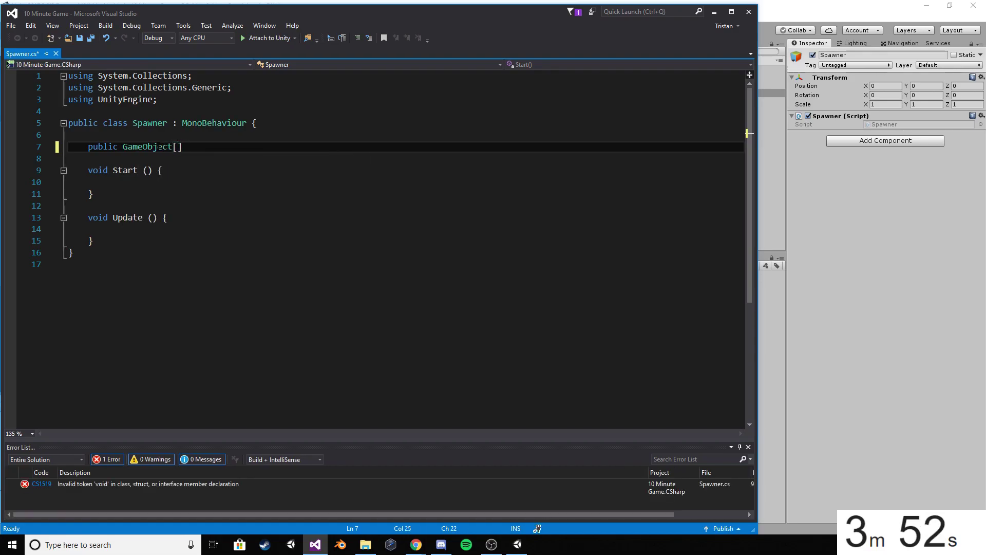
{"action": "type", "text": "spikes;"}
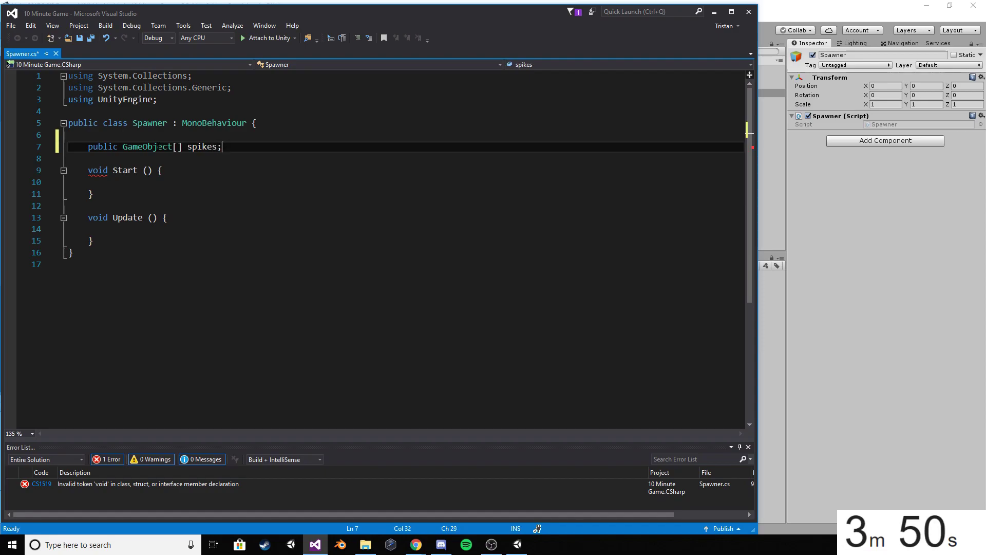
{"action": "key", "text": "ctrl+s"}
Declare a public float named timeBetweenSpawn below the spikes array in the Spawner class.
{"action": "key", "text": "Return"}
{"action": "key", "text": "Return"}
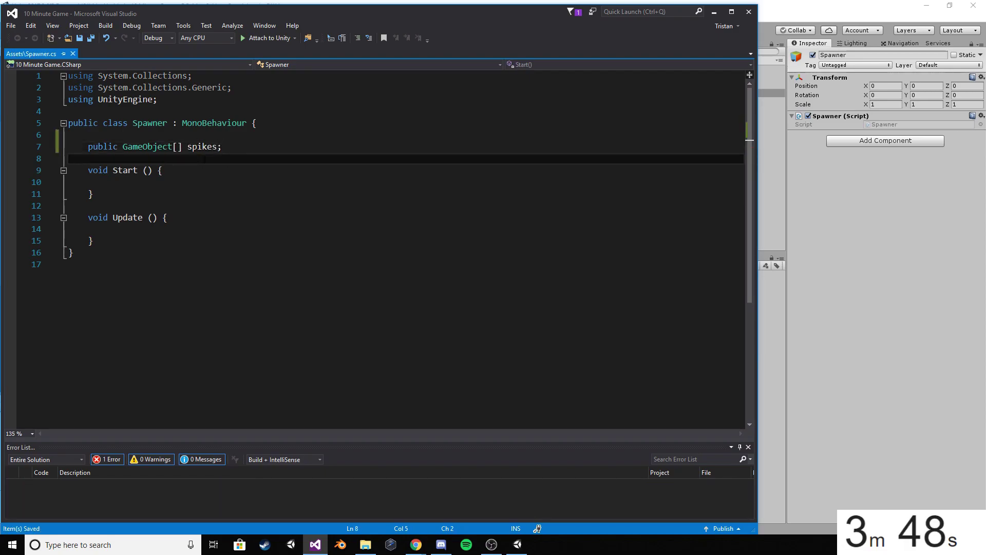
{"action": "key", "text": "Up"}
{"action": "type", "text": "public"}
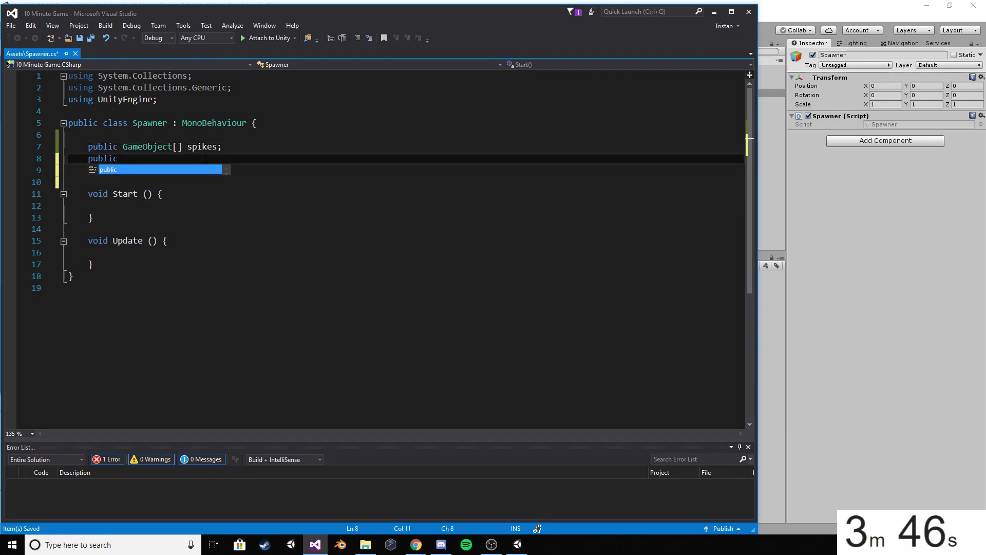
{"action": "type", "text": " float ti"}
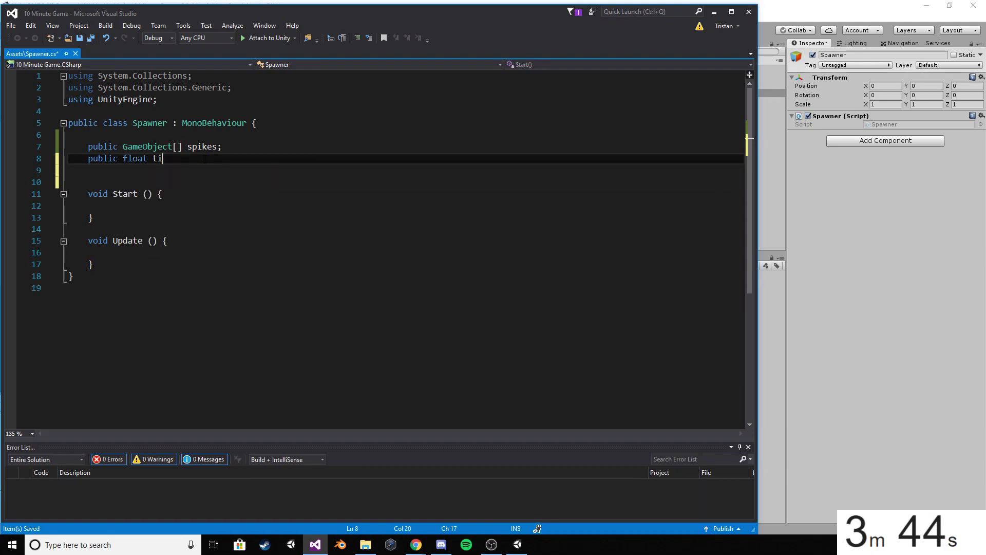
{"action": "type", "text": "meBetr"}
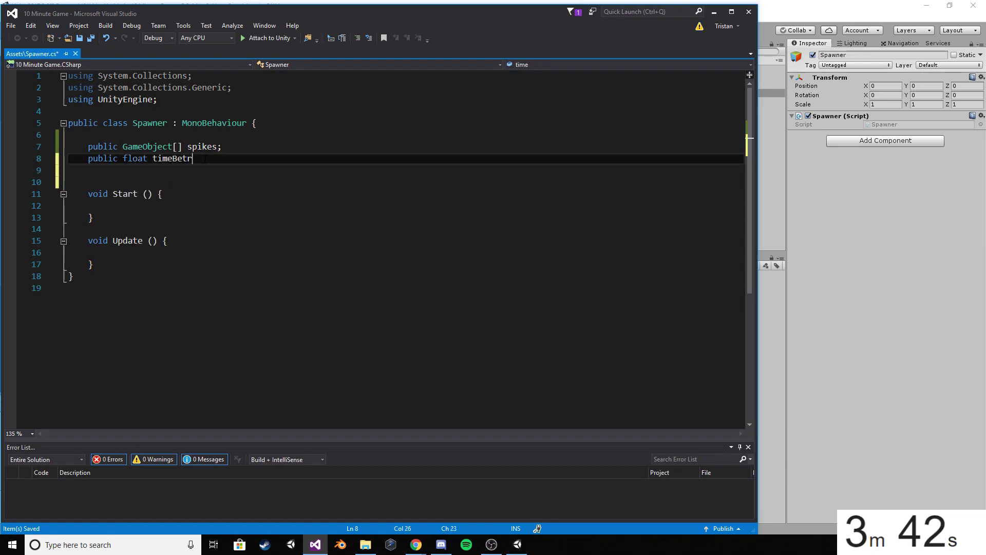
{"action": "key", "text": "BackSpace"}
{"action": "type", "text": "weenSpawn"}
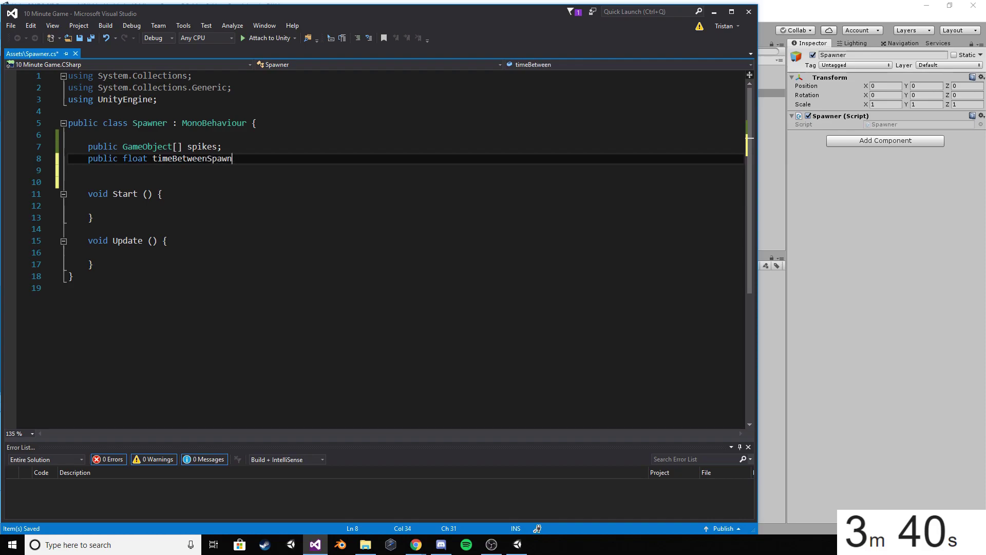
{"action": "type", "text": ";"}
Declare a private float named counter below the public variables and save the script.
{"action": "key", "text": "Return"}
{"action": "key", "text": "Return"}
{"action": "type", "text": "priva"}
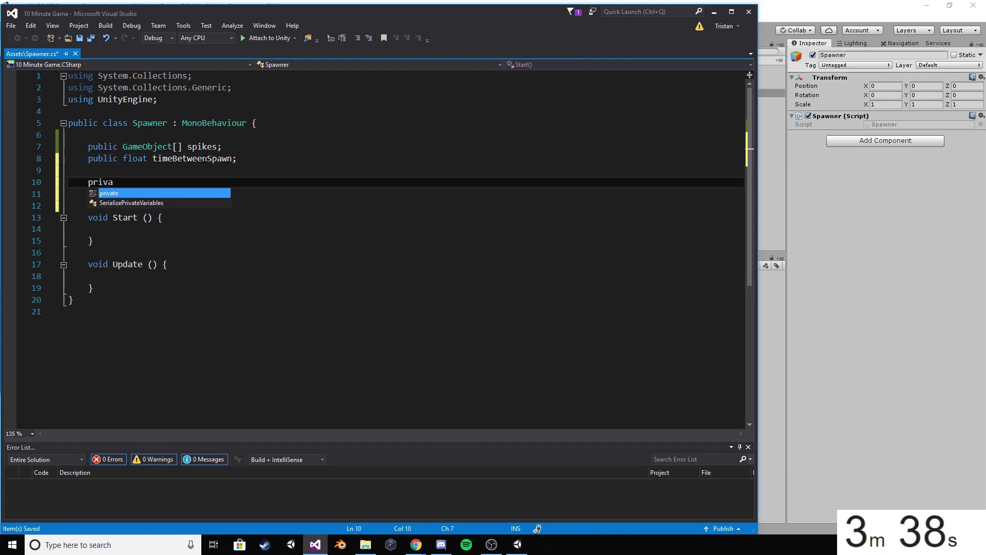
{"action": "type", "text": "te float counter;"}
{"action": "key", "text": "ctrl+a"}
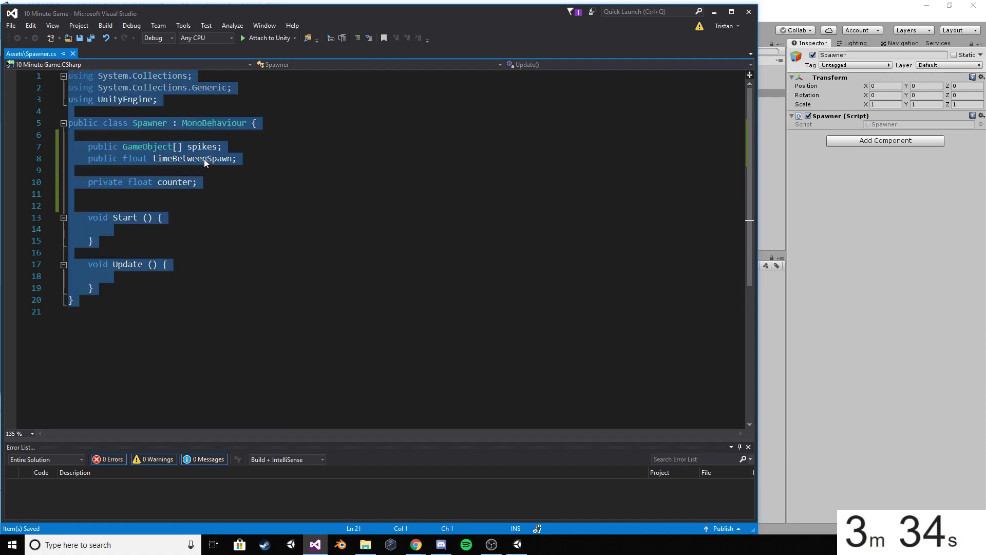
{"action": "left_click", "coordinate": [200, 198]}
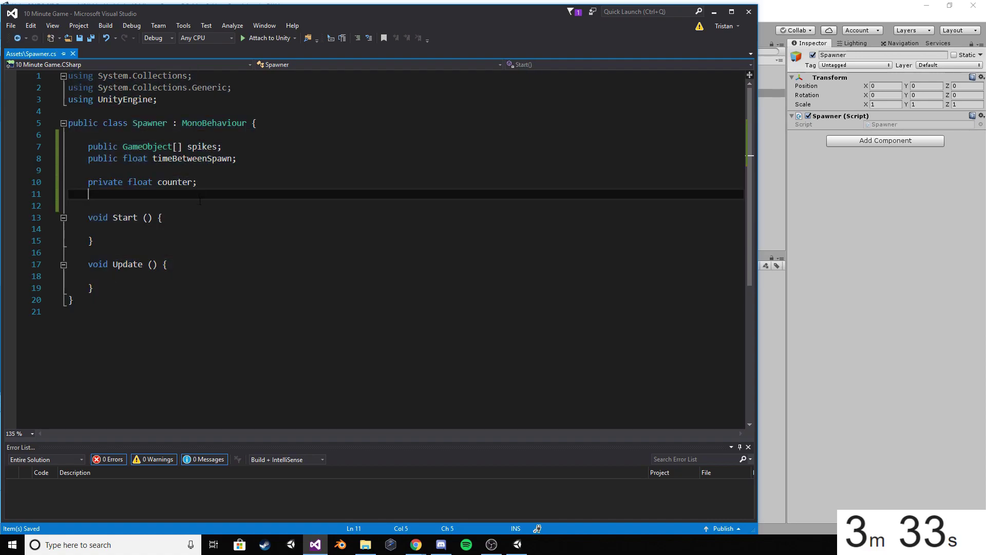
Set counter equal to timeBetweenSpawn inside the Start method and save the script.
{"action": "left_click", "coordinate": [188, 231]}
{"action": "type", "text": "cor"}
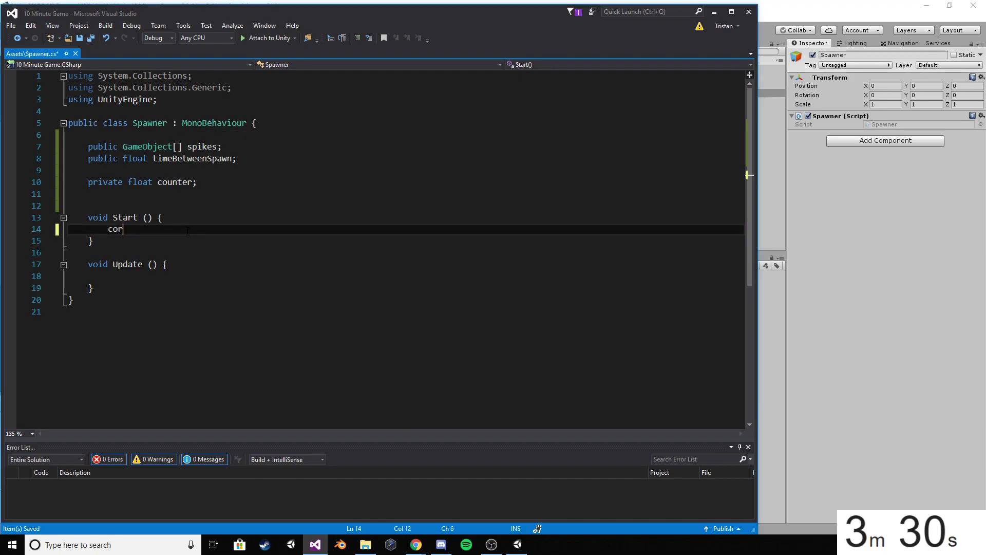
{"action": "type", "text": "unter"}
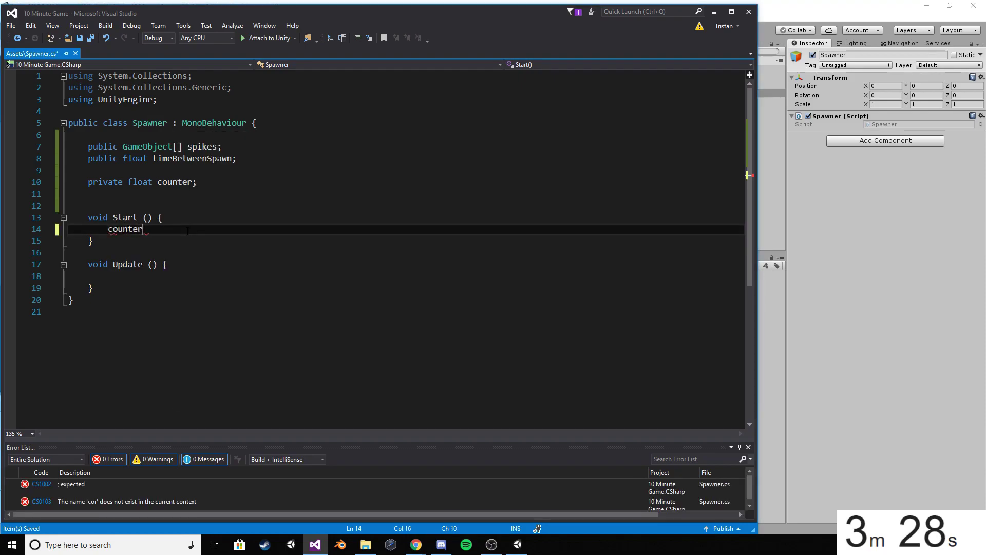
{"action": "type", "text": " = timeBetweenSpawn;"}
{"action": "key", "text": "Down"}
{"action": "key", "text": "Down"}
{"action": "key", "text": "Down"}
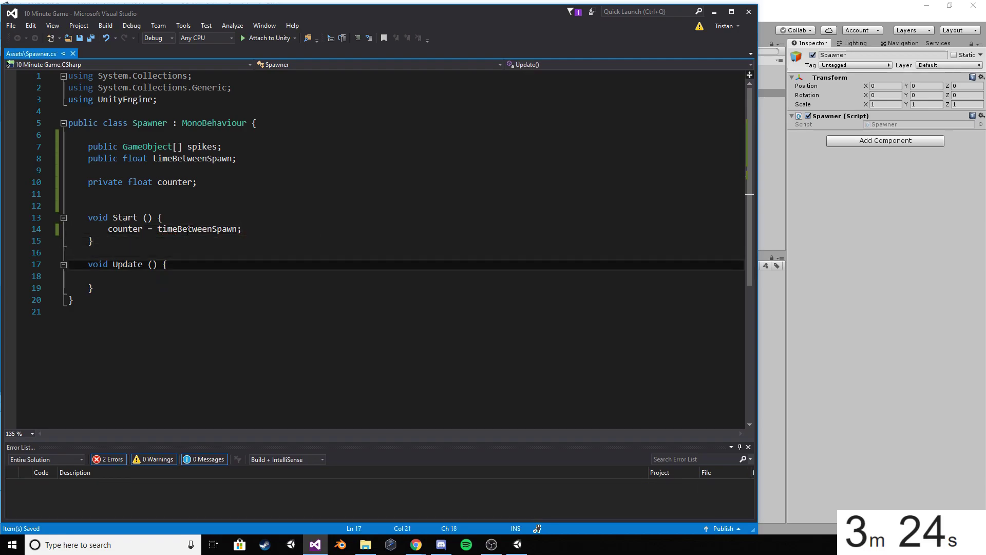
Subtract Time.deltaTime from counter in the Update method with counter -= Time.deltaTime;.
{"action": "key", "text": "Down"}
{"action": "type", "text": "colli"}
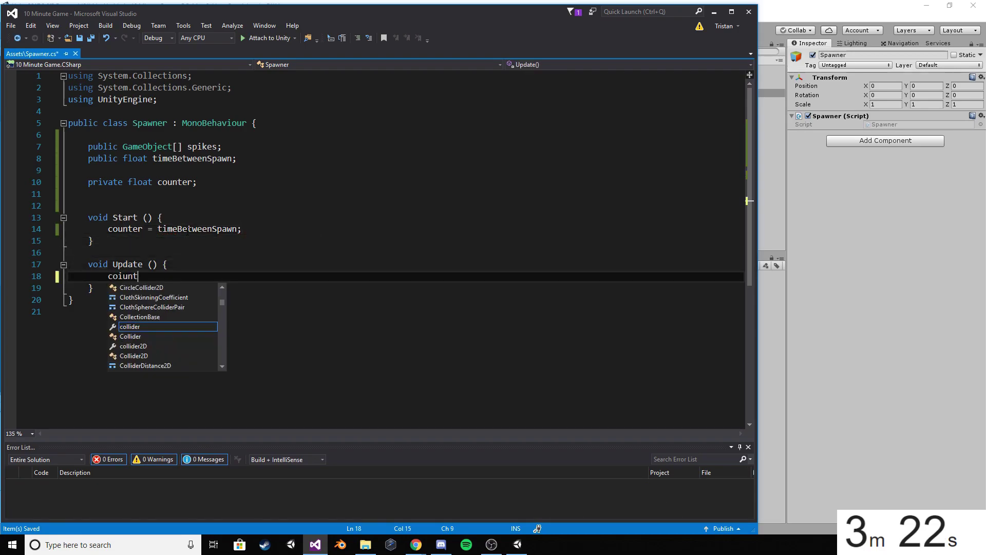
{"action": "key", "text": "BackSpace"}
{"action": "key", "text": "BackSpace"}
{"action": "key", "text": "BackSpace"}
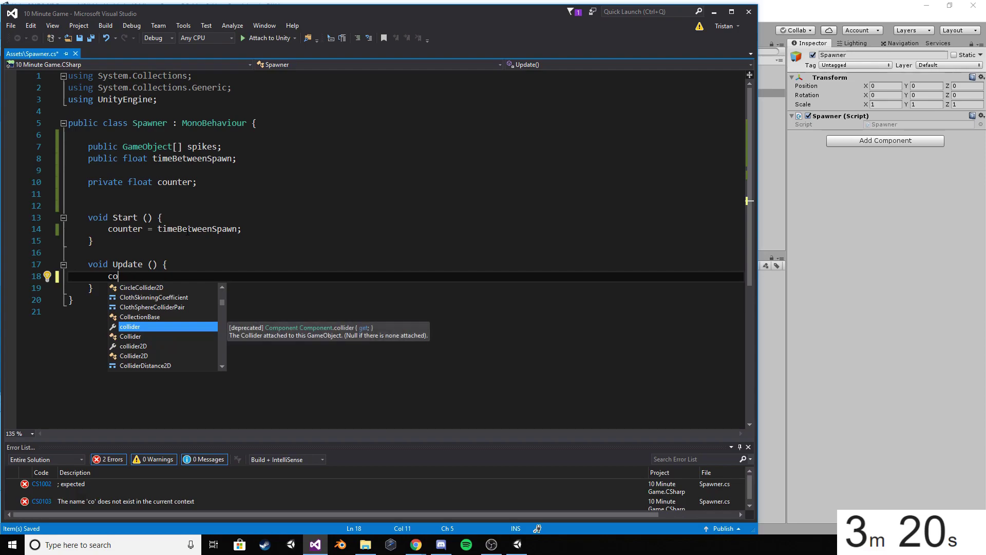
{"action": "type", "text": "unter -= time"}
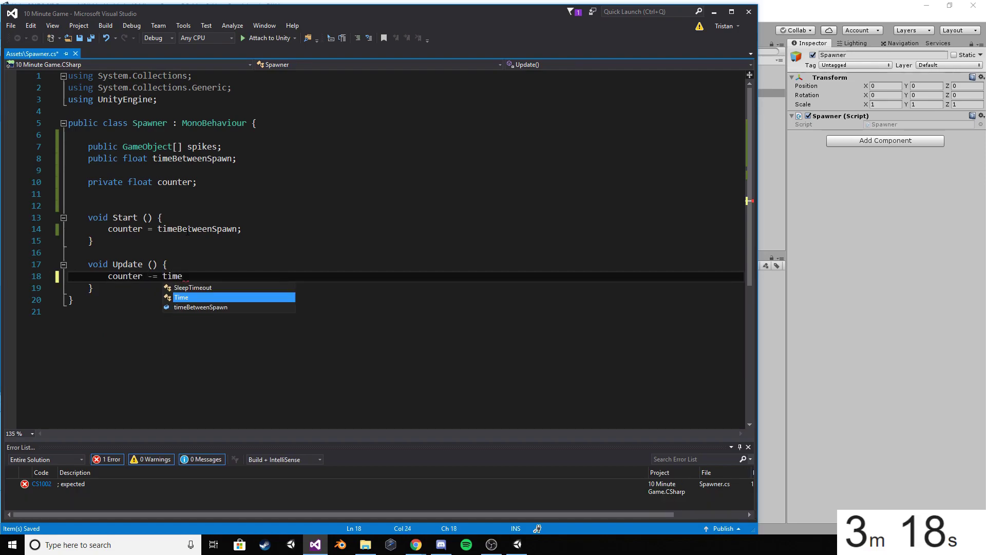
{"action": "type", "text": ".deltaTime"}
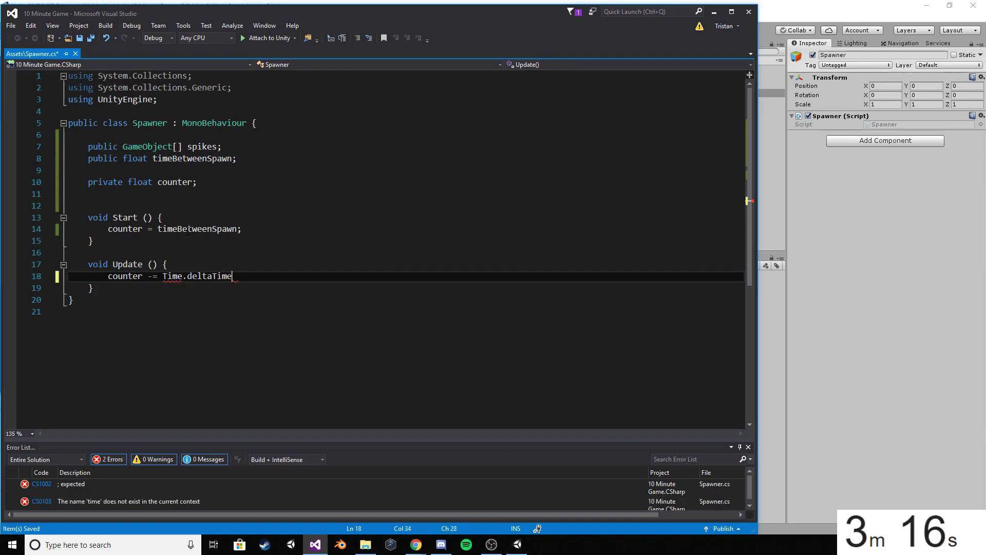
{"action": "type", "text": ";"}
{"action": "key", "text": "Return"}
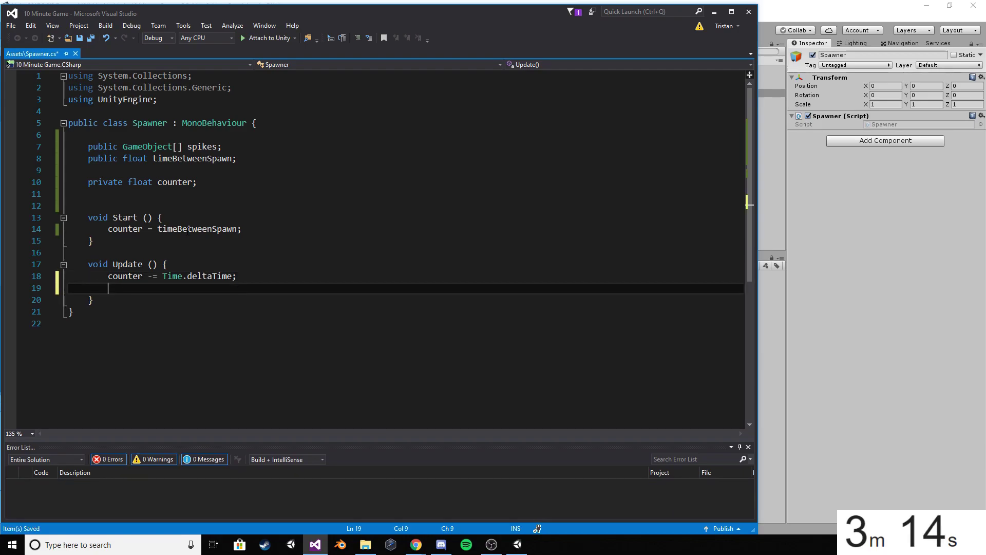
Add an if block to Update, below the countdown line, that runs when counter <= 0.
{"action": "type", "text": "if(count"}
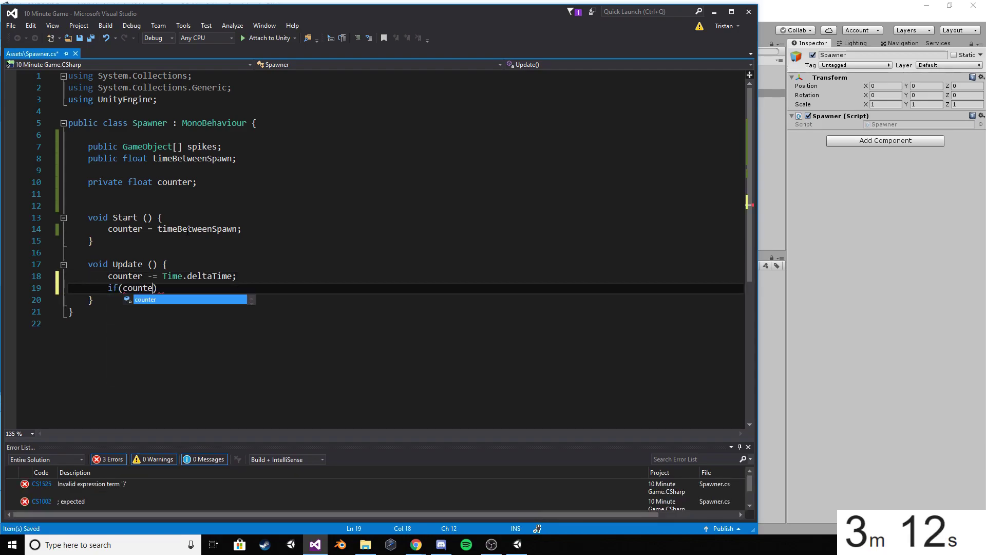
{"action": "type", "text": "er <="}
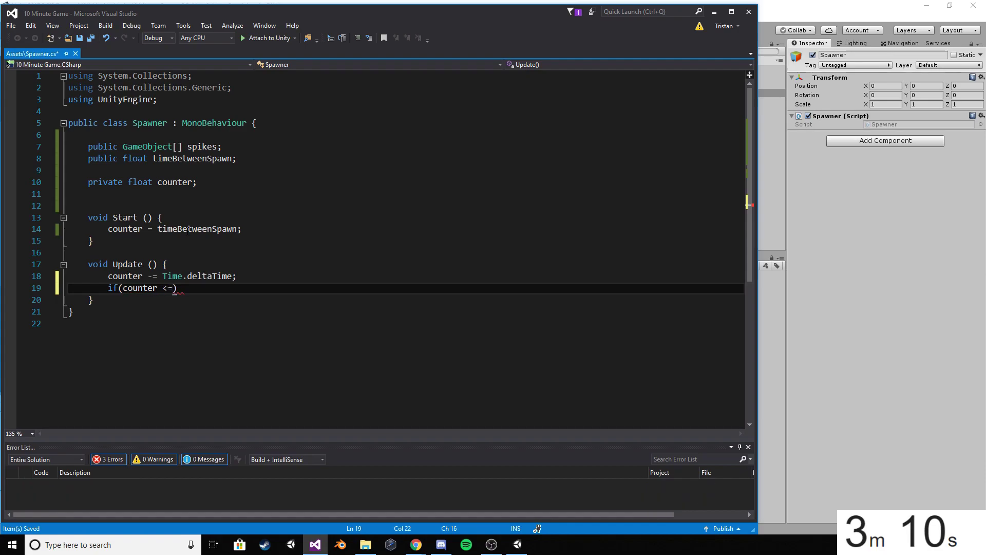
{"action": "type", "text": " 0) {"}
{"action": "key", "text": "Return"}
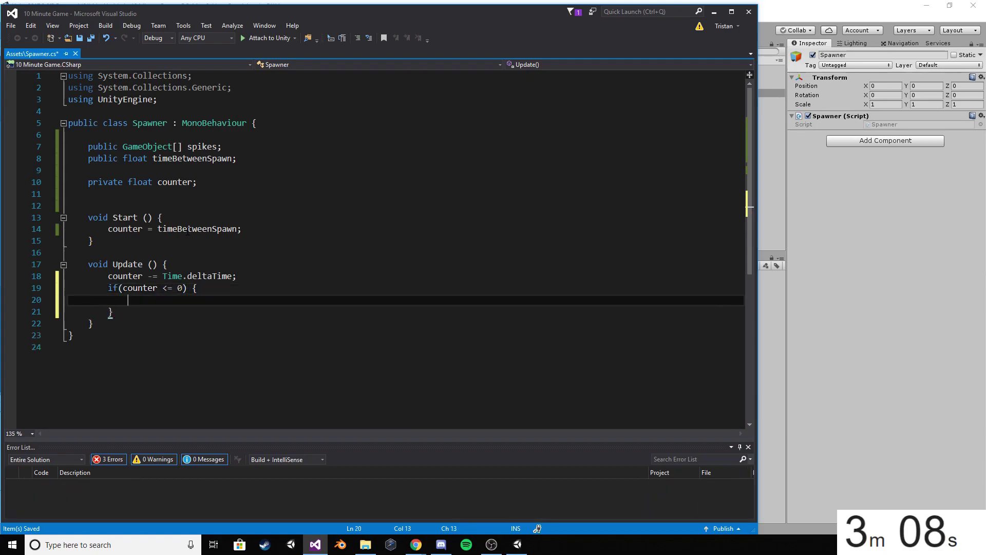
Start an instantiate statement in the if block, save the changes when prompted, and reopen the Spawner script for editing.
{"action": "type", "text": "instan"}
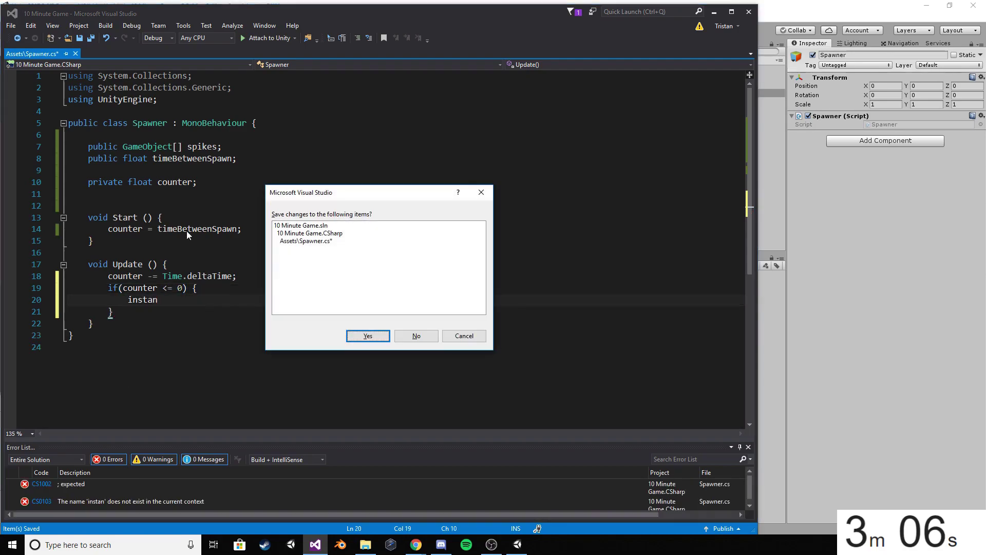
{"action": "left_click", "coordinate": [381, 335]}
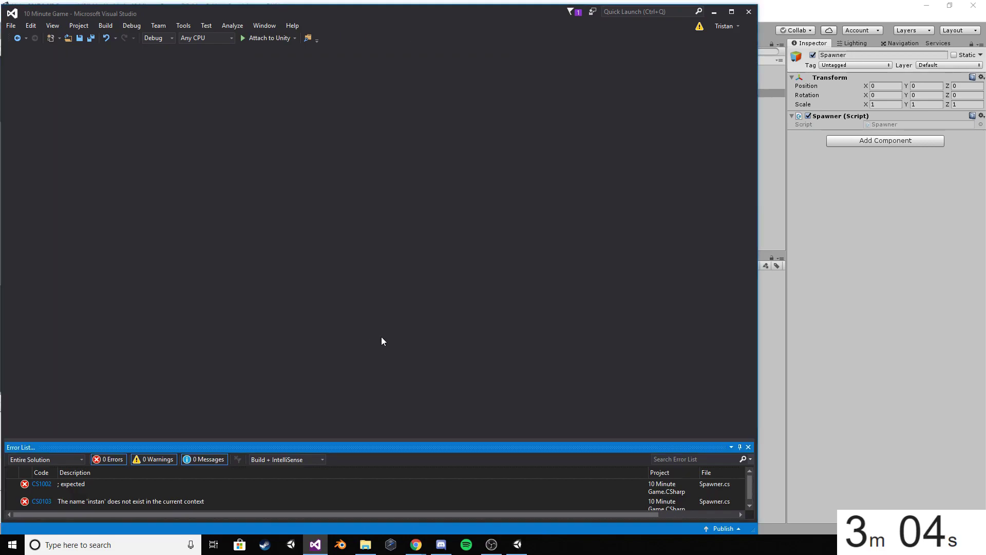
{"action": "double_click", "coordinate": [884, 125]}
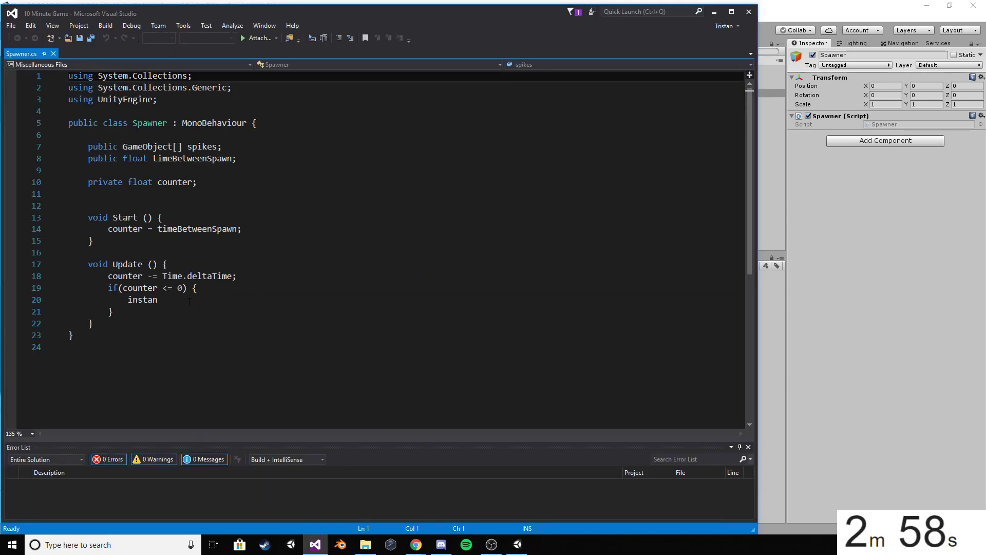
Complete the unfinished statement in the if block as a capitalised Instantiate() call.
{"action": "left_click", "coordinate": [191, 300]}
{"action": "type", "text": "tiate"}
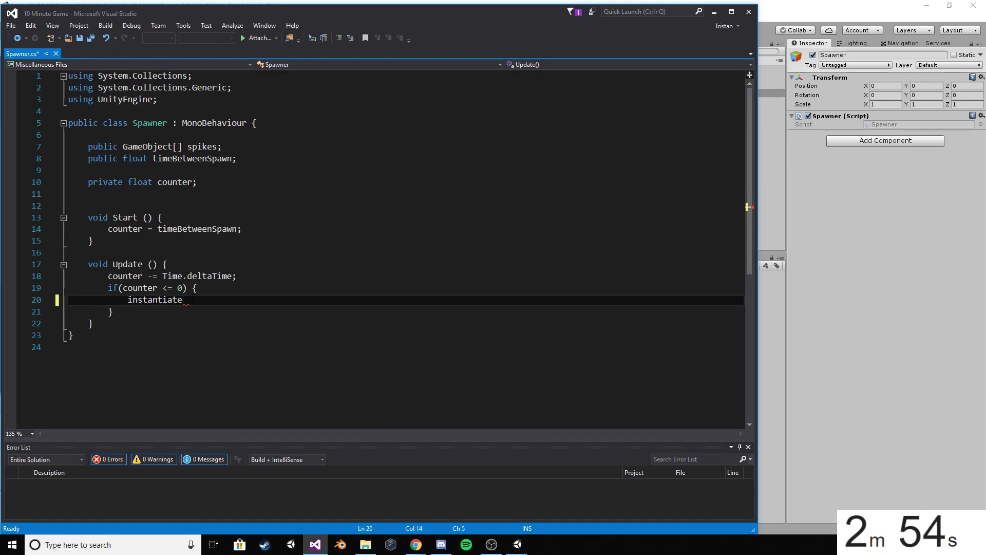
{"action": "key", "text": "Delete"}
{"action": "type", "text": "I"}
{"action": "key", "text": "Down"}
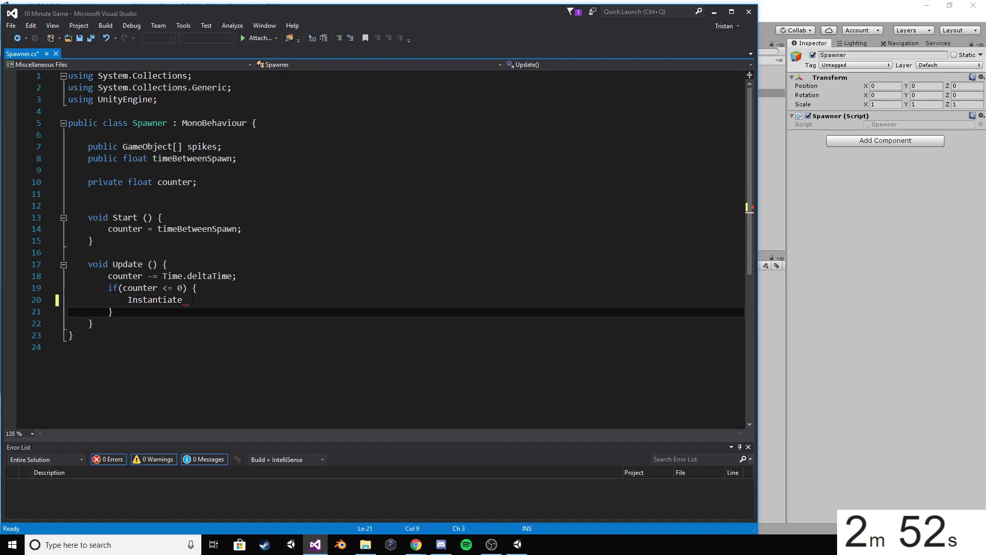
{"action": "key", "text": "Up"}
{"action": "key", "text": "Home"}
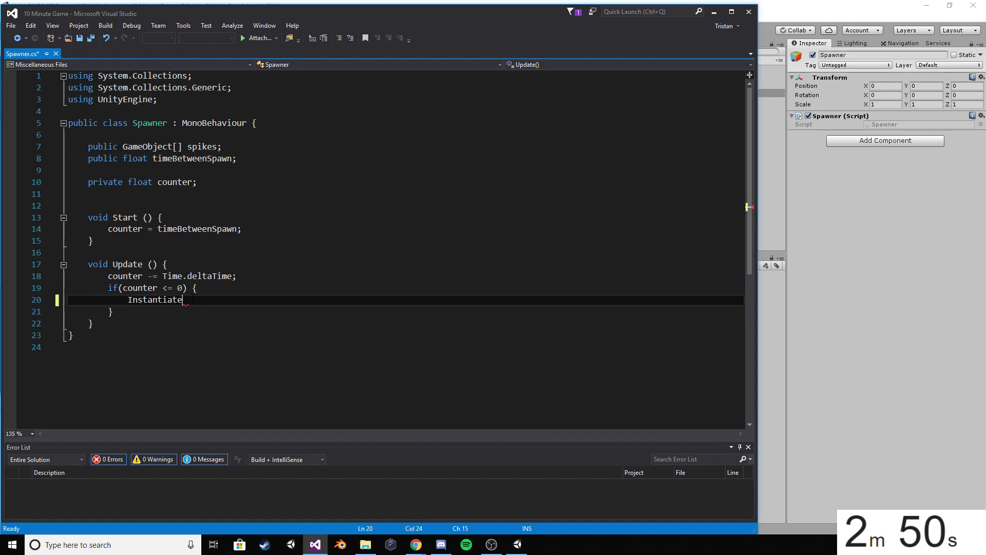
{"action": "type", "text": "()"}
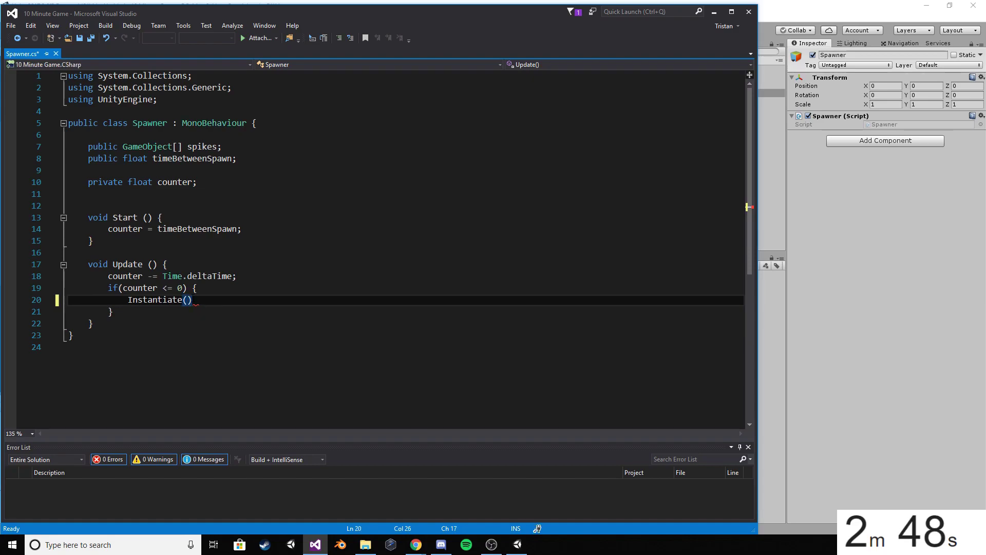
Give the Instantiate call a random element of the spikes array as first argument, spikes[Random.Range(0,spikes.Length)], and end the statement with a semicolon.
{"action": "type", "text": ";spike"}
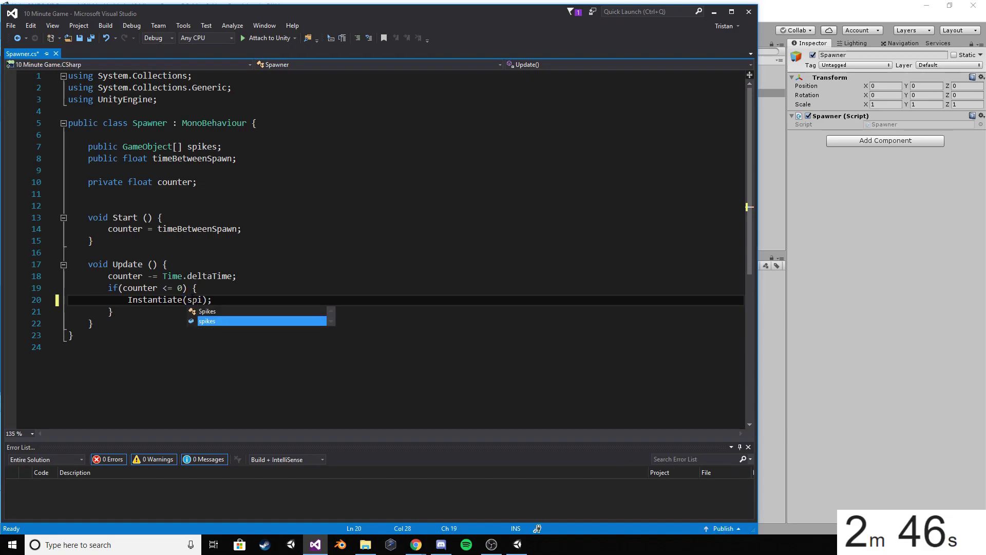
{"action": "type", "text": "s["}
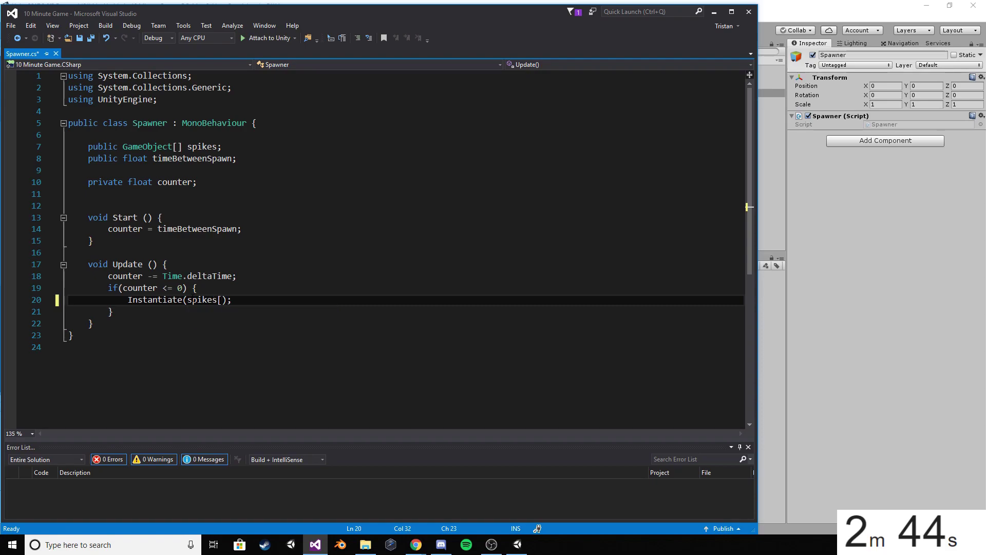
{"action": "type", "text": "]"}
{"action": "type", "text": "Random.ran"}
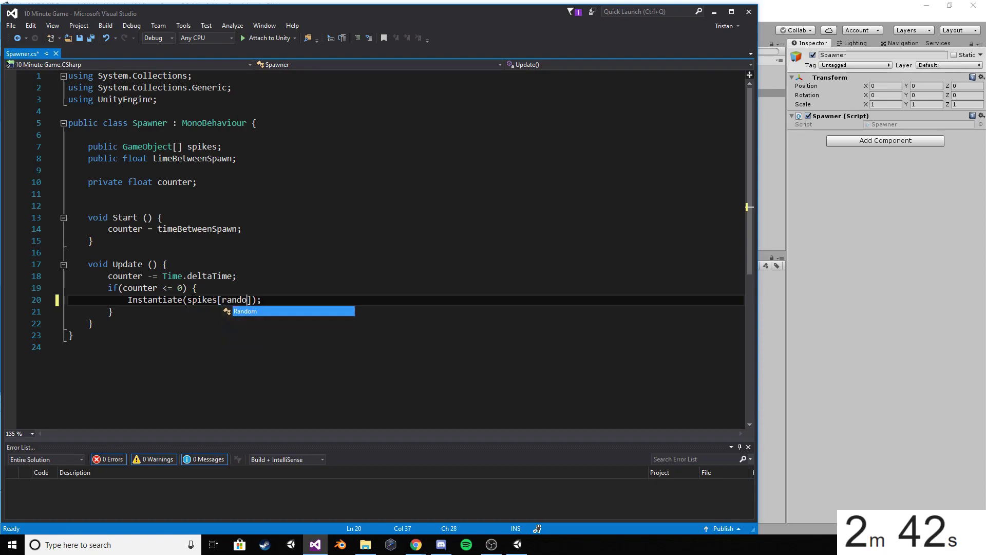
{"action": "type", "text": "g"}
{"action": "key", "text": "Tab"}
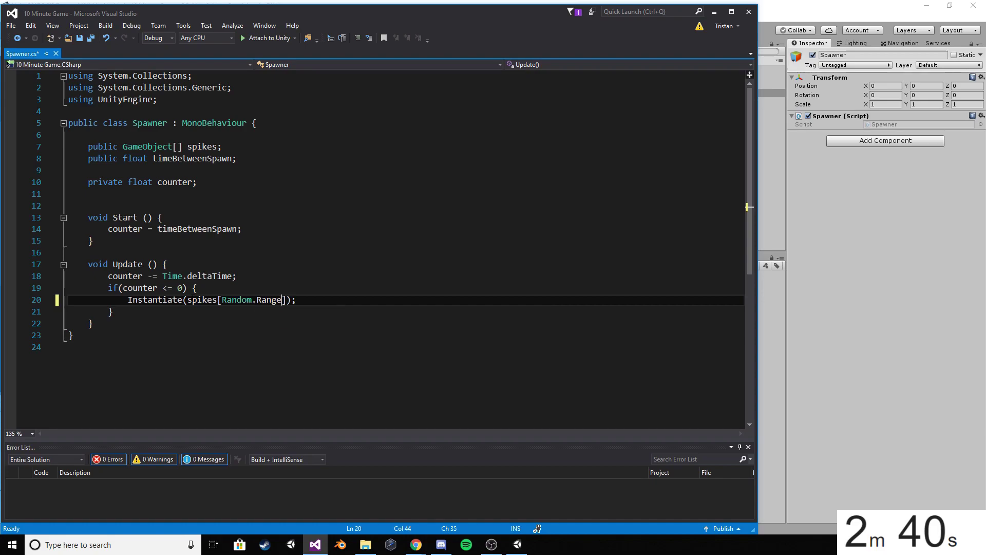
{"action": "type", "text": "(0"}
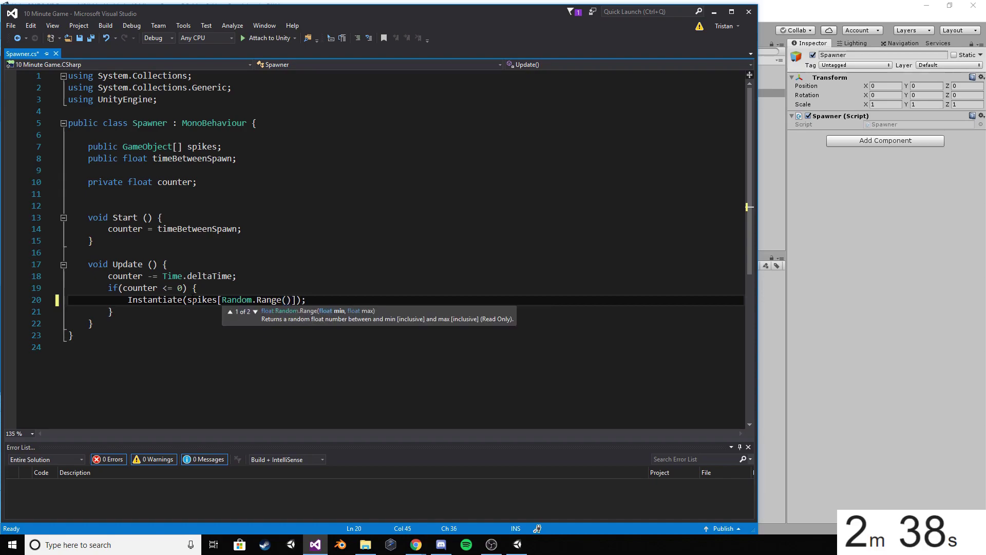
{"action": "type", "text": ",s"}
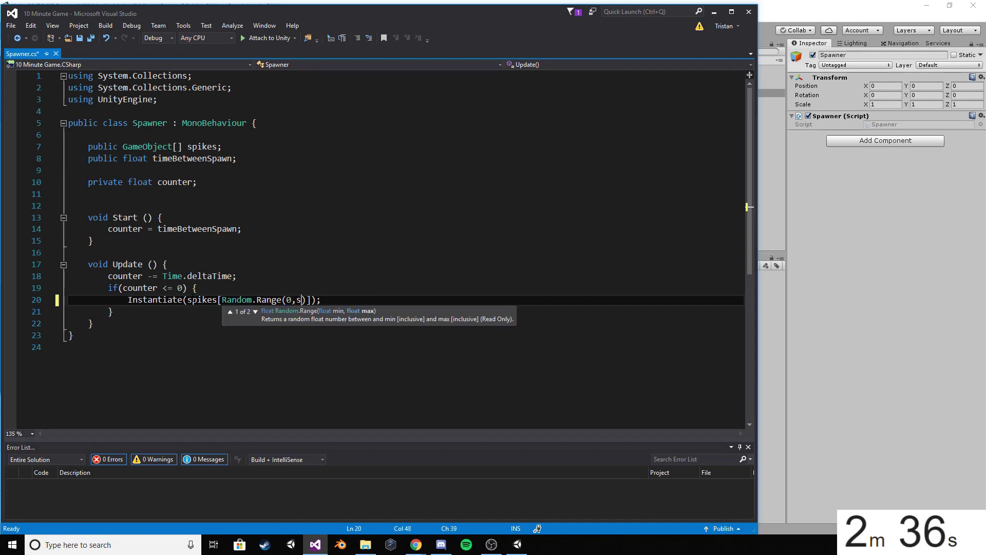
{"action": "type", "text": "pikes"}
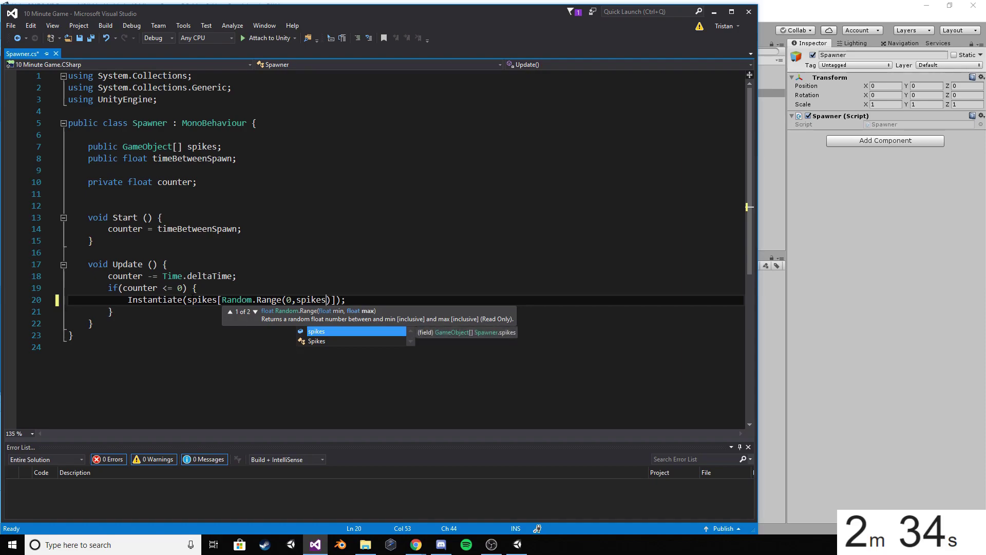
{"action": "type", "text": ".Length)"}
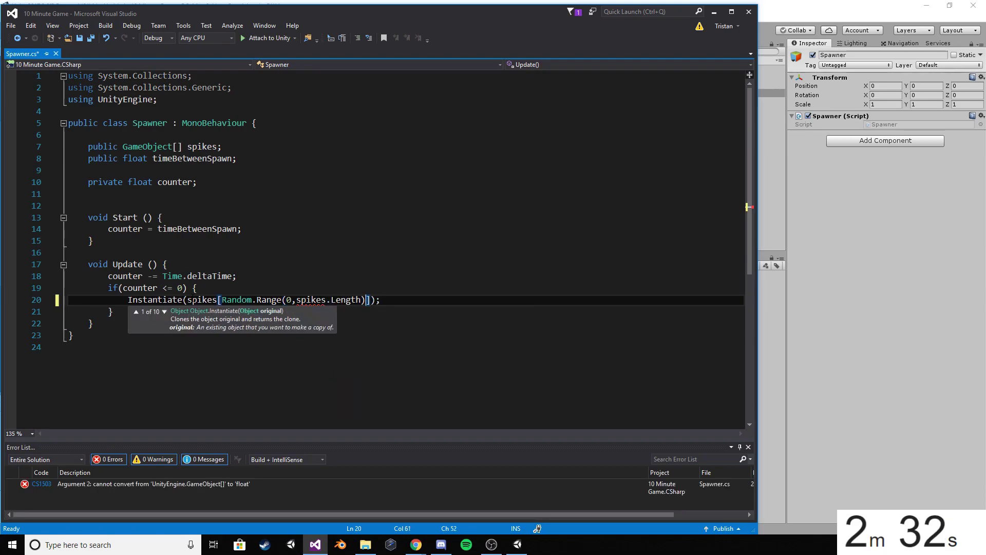
Add transform.position and Quaternion.identity as the second and third Instantiate arguments, dismissing the account dialog that interrupts.
{"action": "type", "text": "], tran"}
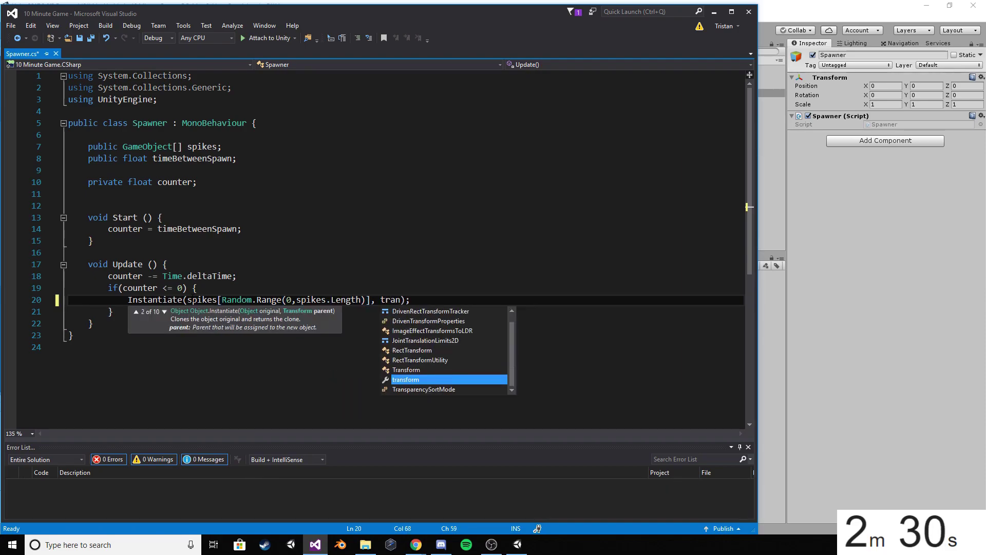
{"action": "type", "text": "sform.po"}
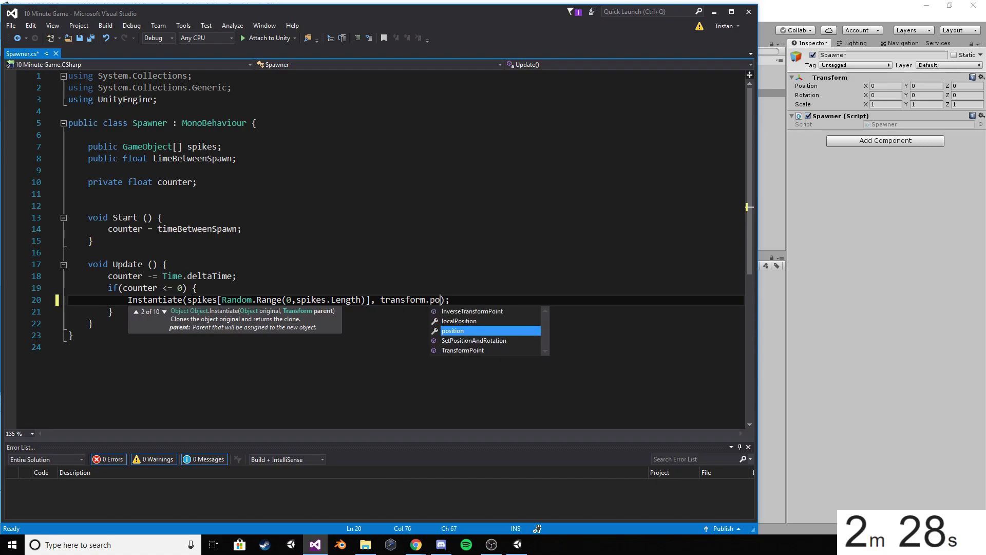
{"action": "type", "text": "sition, qu"}
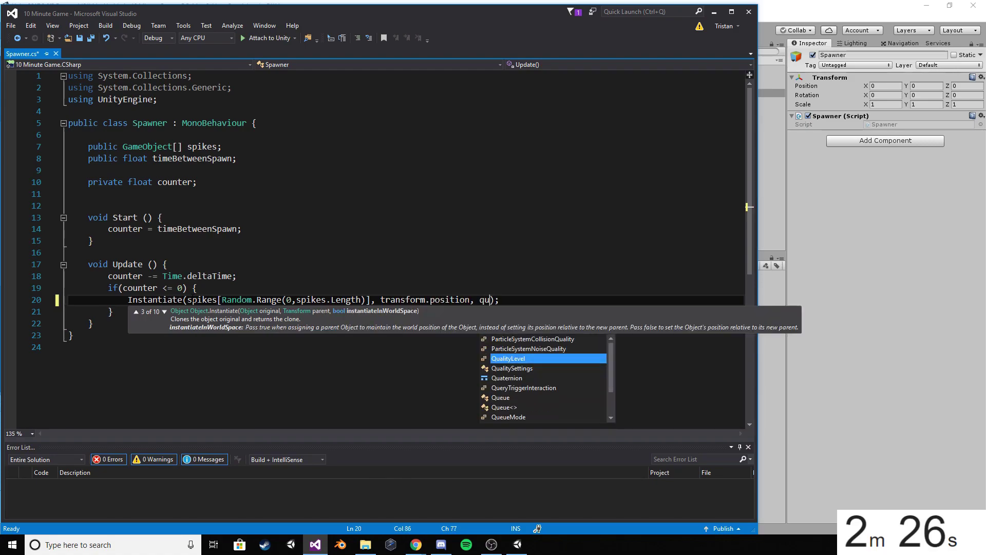
{"action": "key", "text": "Down"}
{"action": "key", "text": "Down"}
{"action": "type", "text": "aternion."}
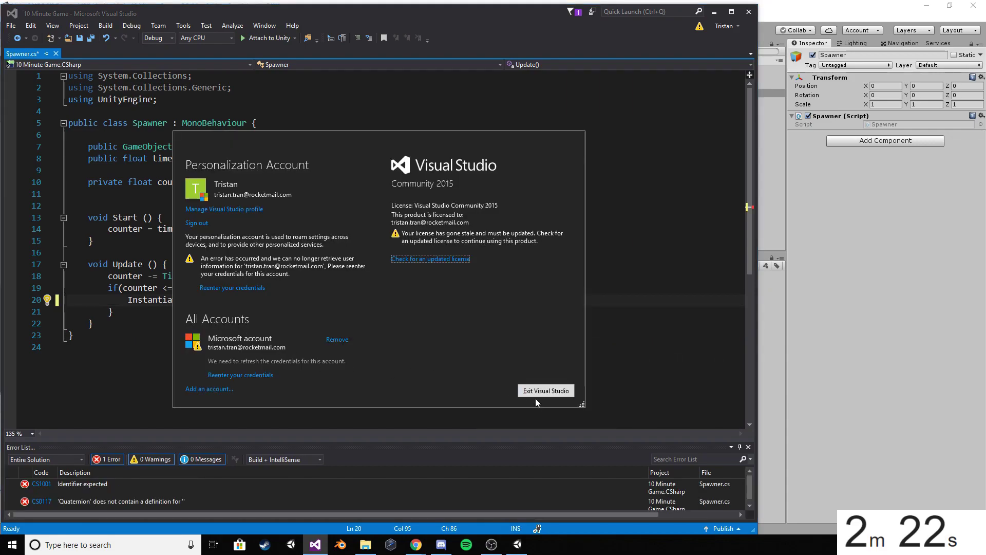
{"action": "key", "text": "Escape"}
{"action": "type", "text": "identity"}
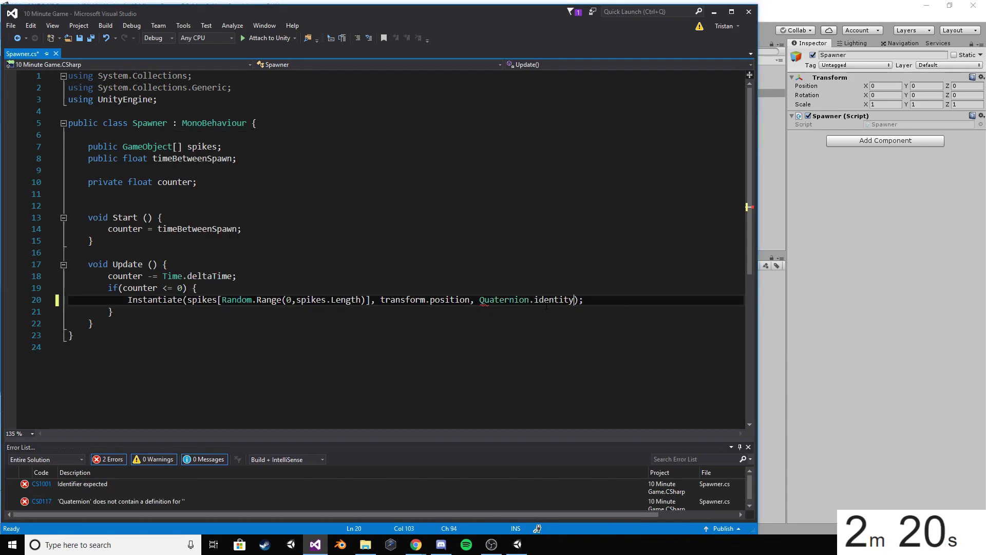
Reset the timer below the Instantiate call with counter = timeBetweenSpawn; and save the Spawner script.
{"action": "key", "text": "Return"}
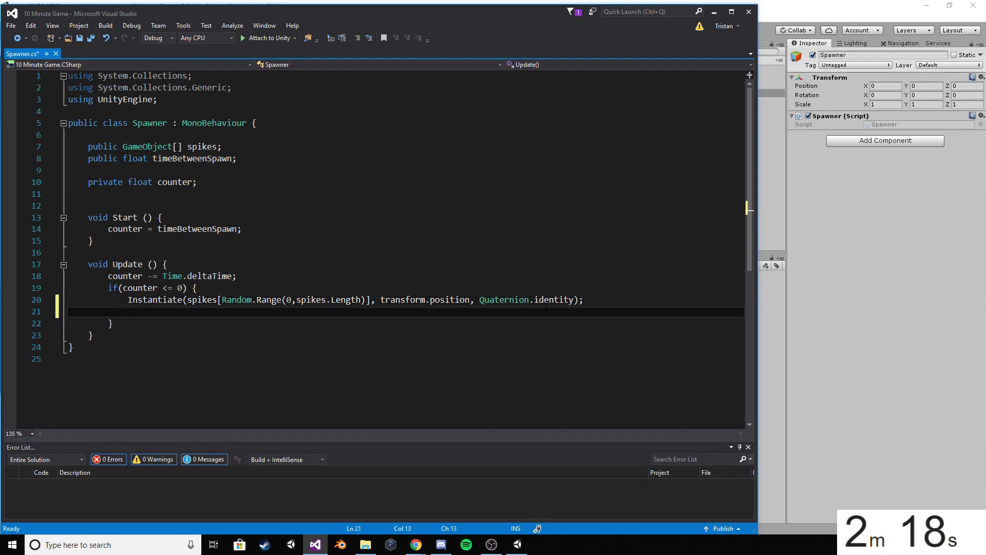
{"action": "type", "text": "conut"}
{"action": "key", "text": "BackSpace"}
{"action": "key", "text": "BackSpace"}
{"action": "key", "text": "BackSpace"}
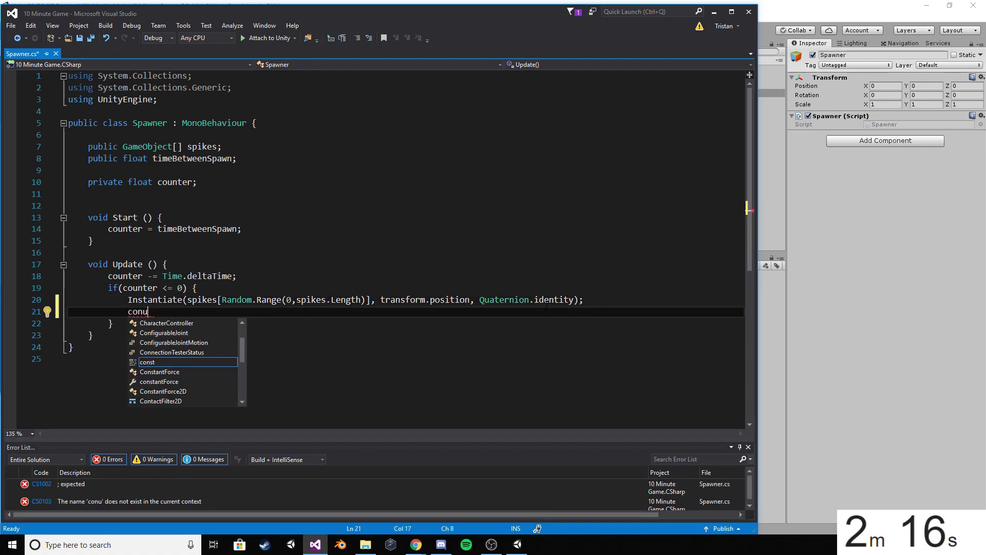
{"action": "key", "text": "BackSpace"}
{"action": "key", "text": "BackSpace"}
{"action": "type", "text": "un"}
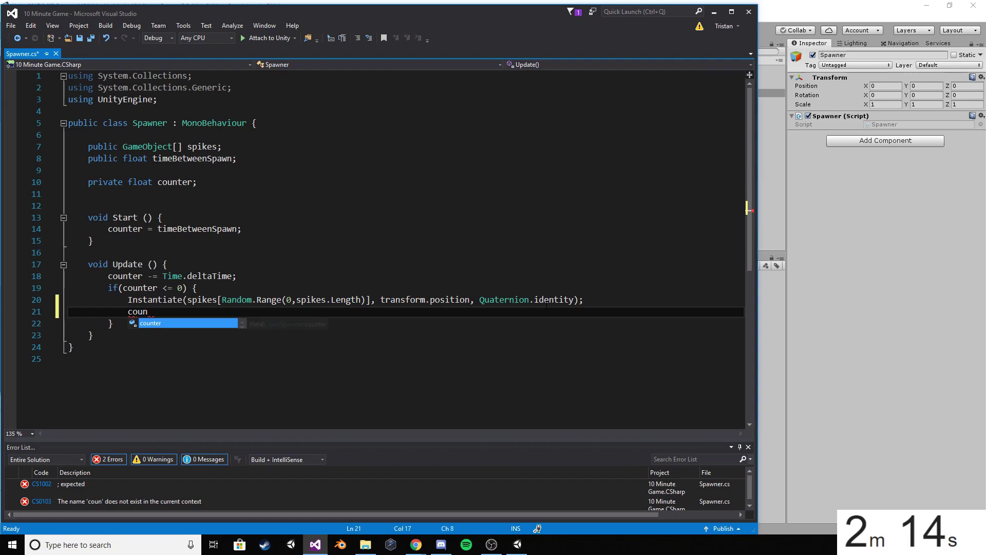
{"action": "type", "text": "ter = timeb"}
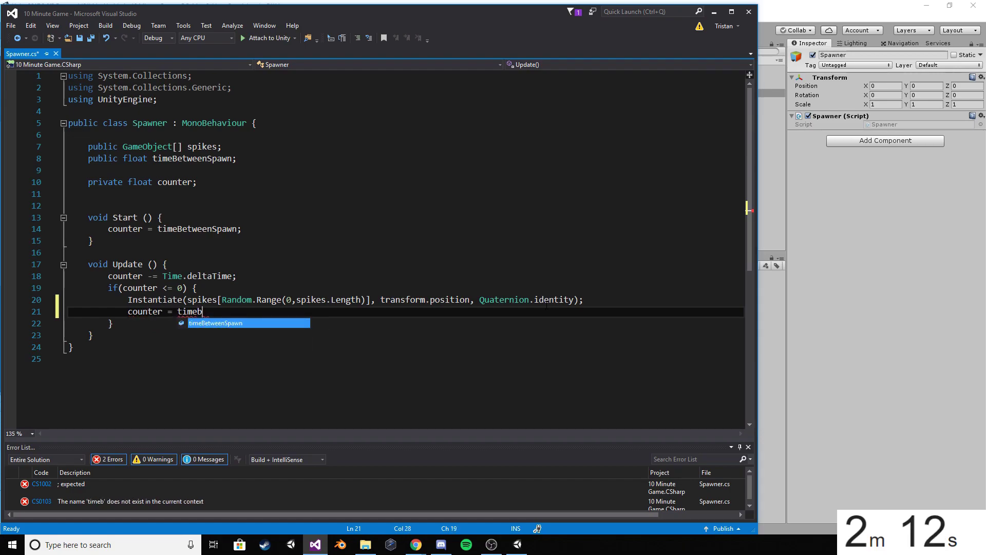
{"action": "type", "text": ";"}
{"action": "key", "text": "ctrl+s"}
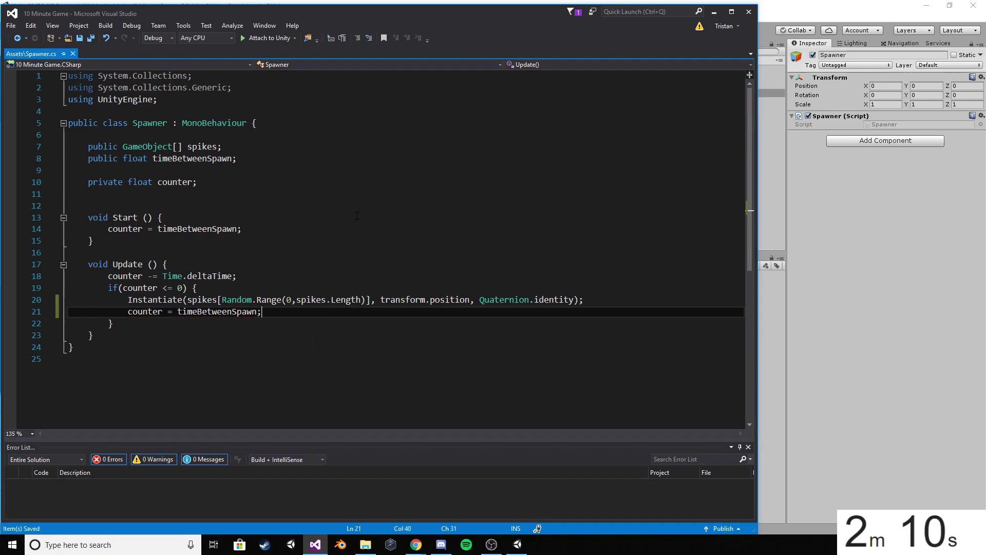
Remove the extra blank line above the Start method, save the script, and switch to Unity.
{"action": "left_click", "coordinate": [226, 195]}
{"action": "key", "text": "BackSpace"}
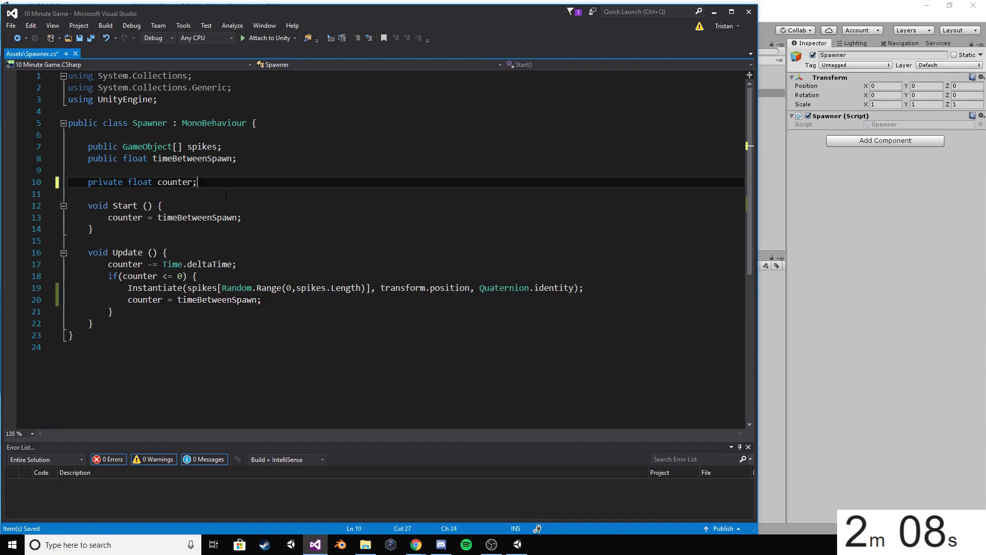
{"action": "key", "text": "ctrl+s"}
{"action": "left_click", "coordinate": [854, 255]}
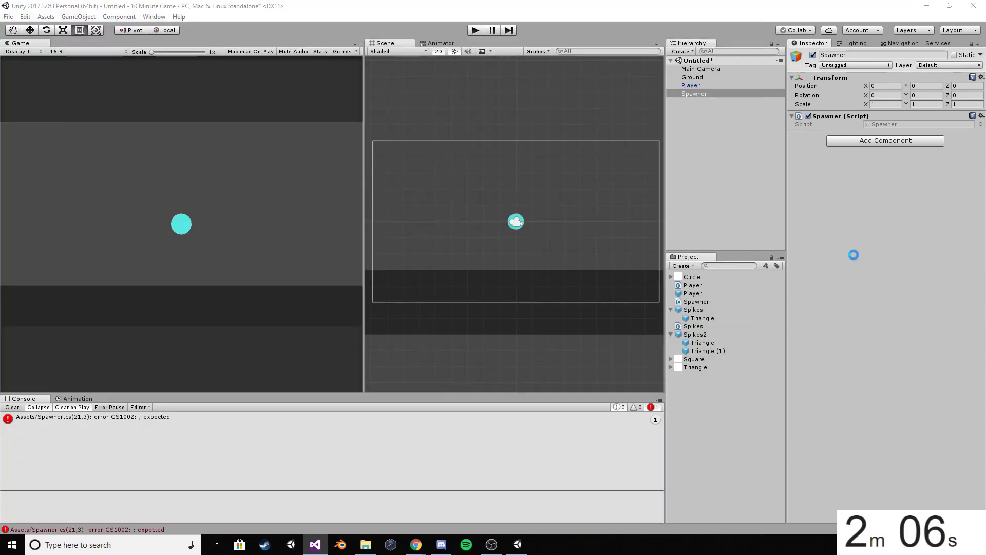
Open the Player script and start a new method below Update with void OnTrigg.
{"action": "double_click", "coordinate": [695, 286]}
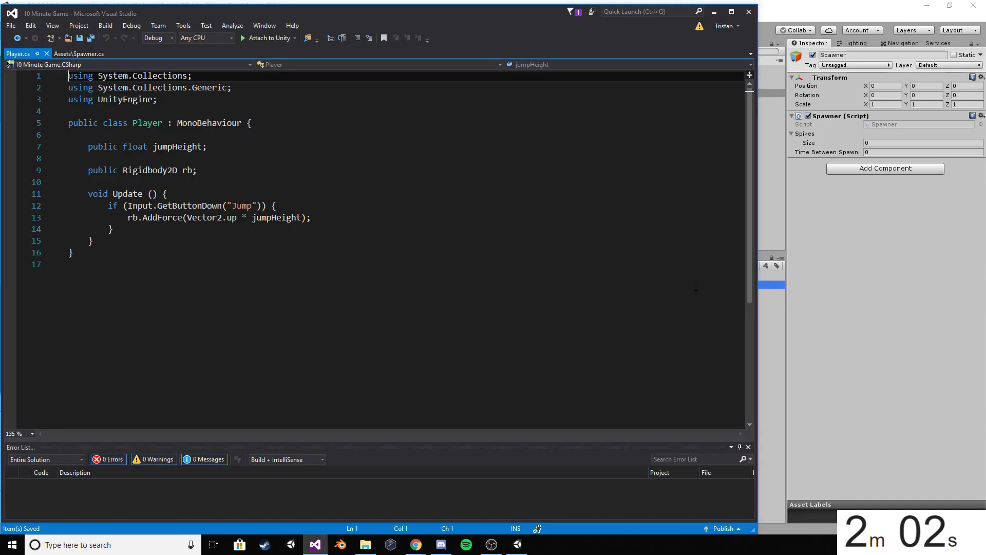
{"action": "left_click", "coordinate": [187, 243]}
{"action": "key", "text": "Return"}
{"action": "key", "text": "Return"}
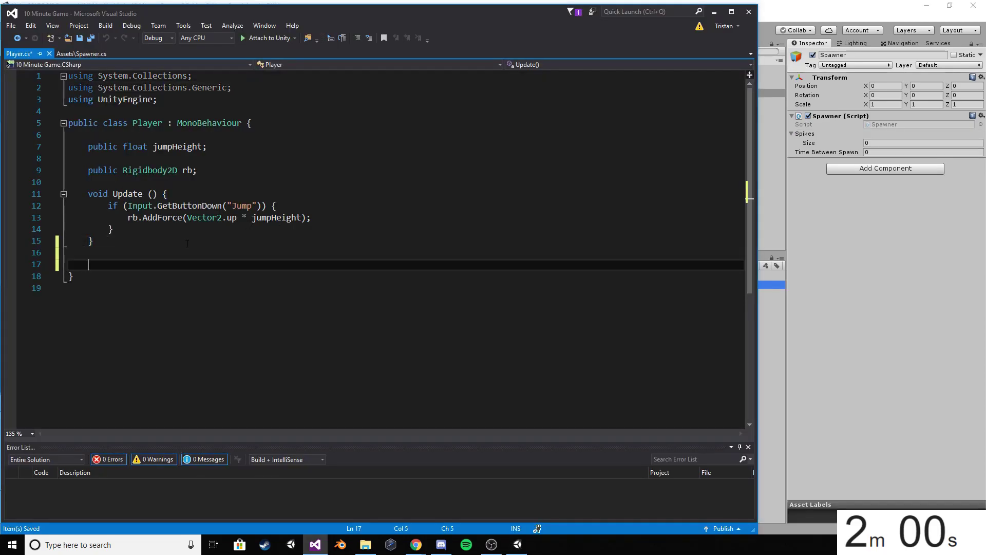
{"action": "type", "text": "void On"}
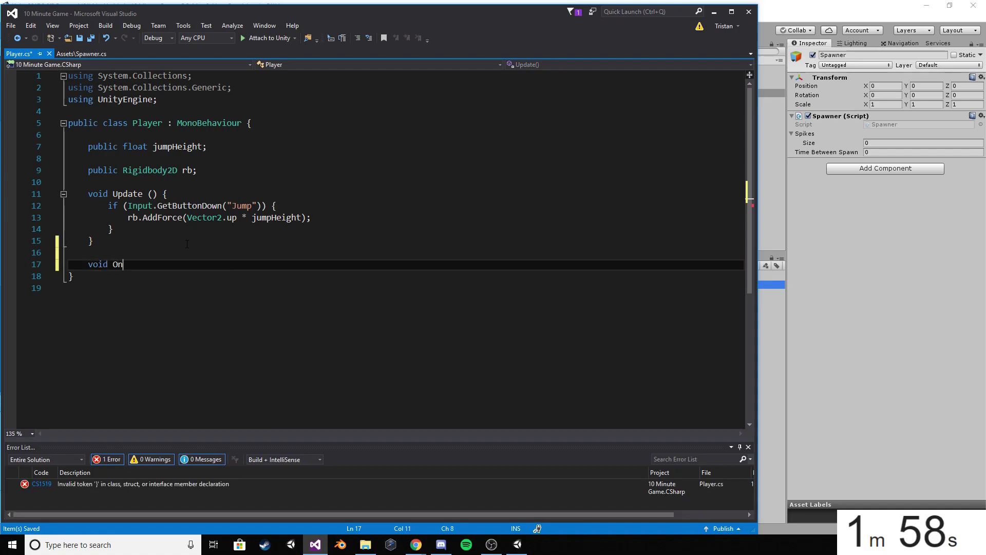
{"action": "type", "text": "Trigg"}
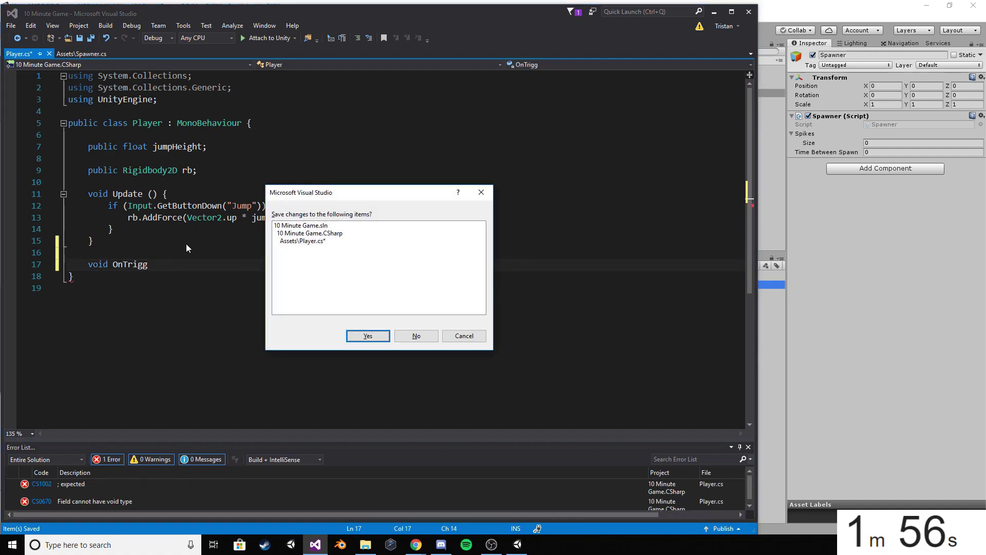
Save the Player script changes when prompted and reopen the script from the Unity project assets.
{"action": "left_click", "coordinate": [404, 336]}
{"action": "left_click", "coordinate": [694, 284]}
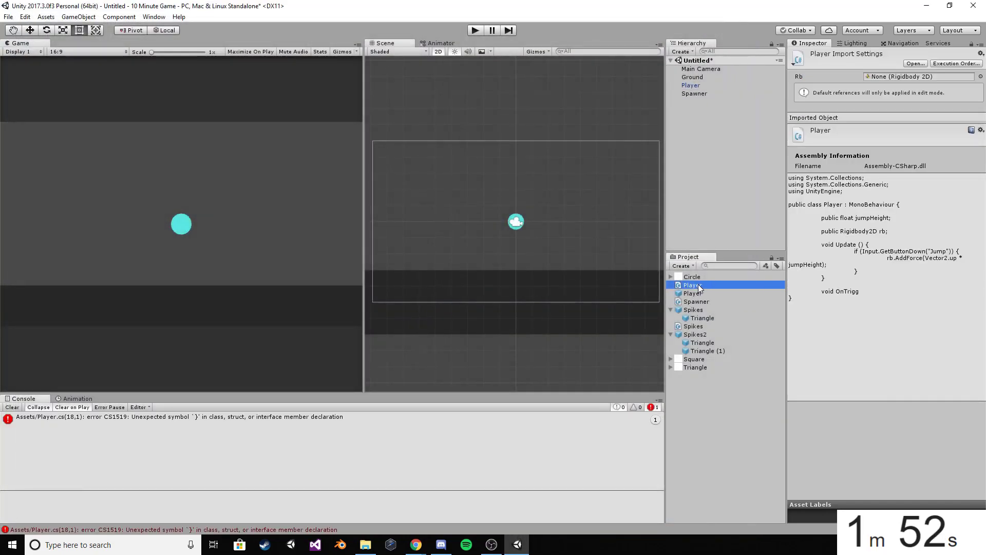
{"action": "double_click", "coordinate": [698, 284]}
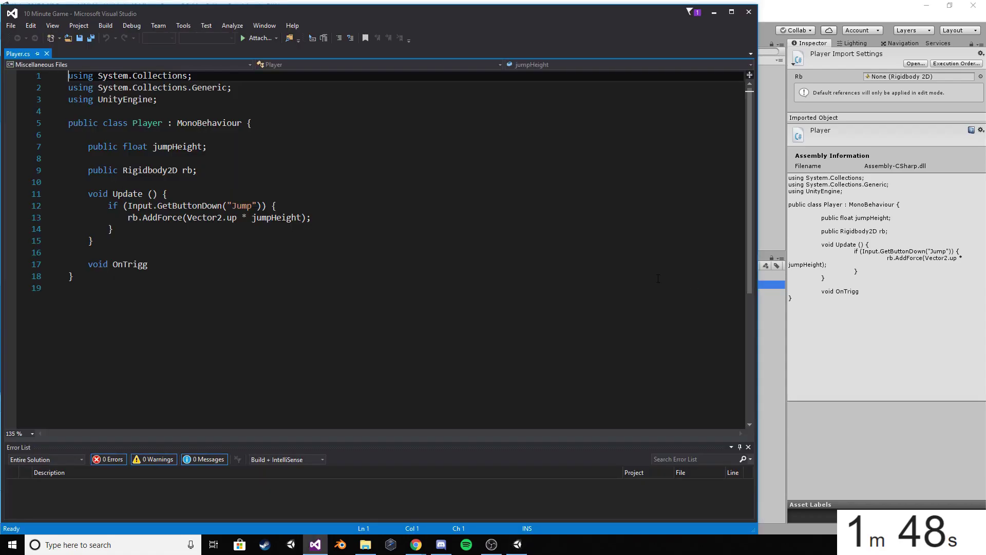
Complete the unfinished method declaration as void OnTriggerEnter2D() with an empty body in braces.
{"action": "left_click", "coordinate": [179, 265]}
{"action": "type", "text": "erEn"}
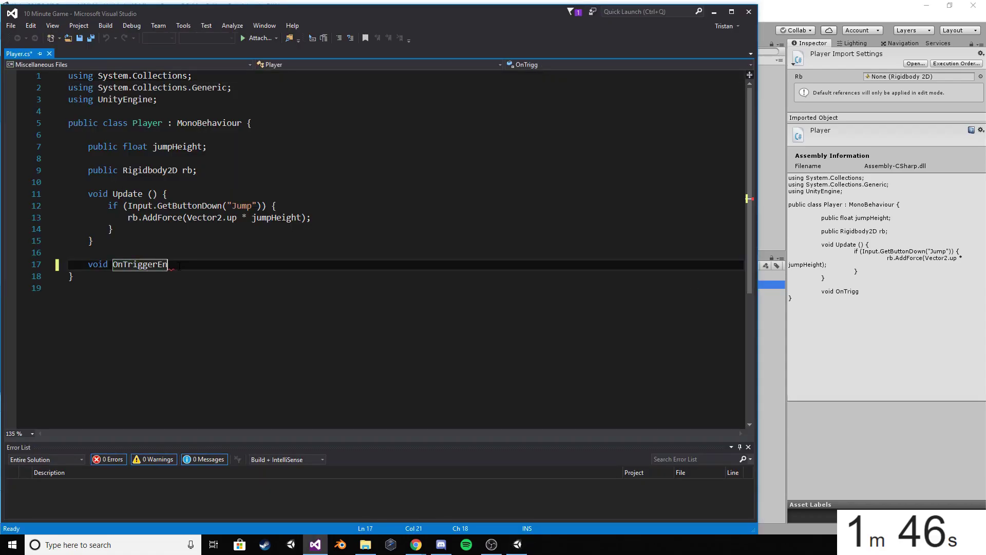
{"action": "type", "text": "ter2D() {"}
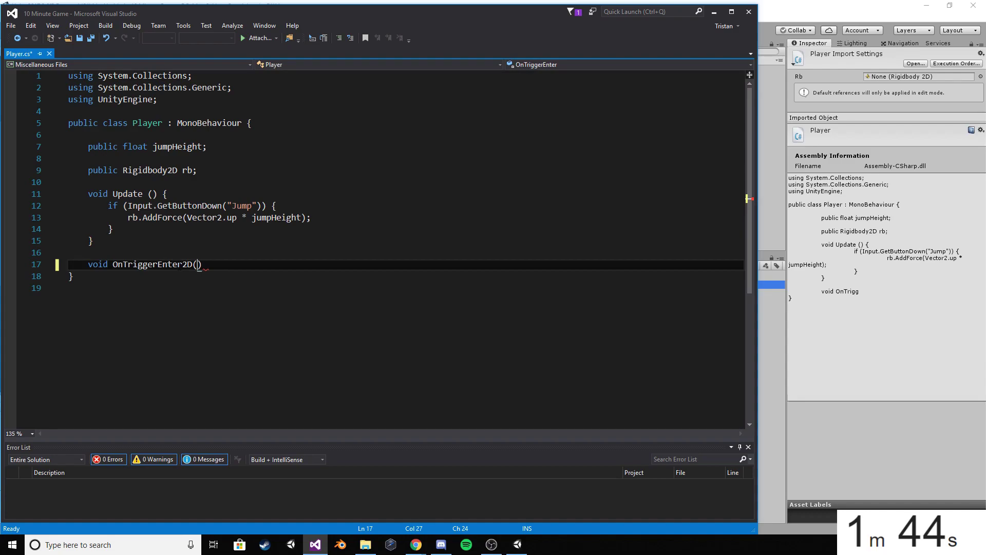
{"action": "key", "text": "Return"}
{"action": "key", "text": "Return"}
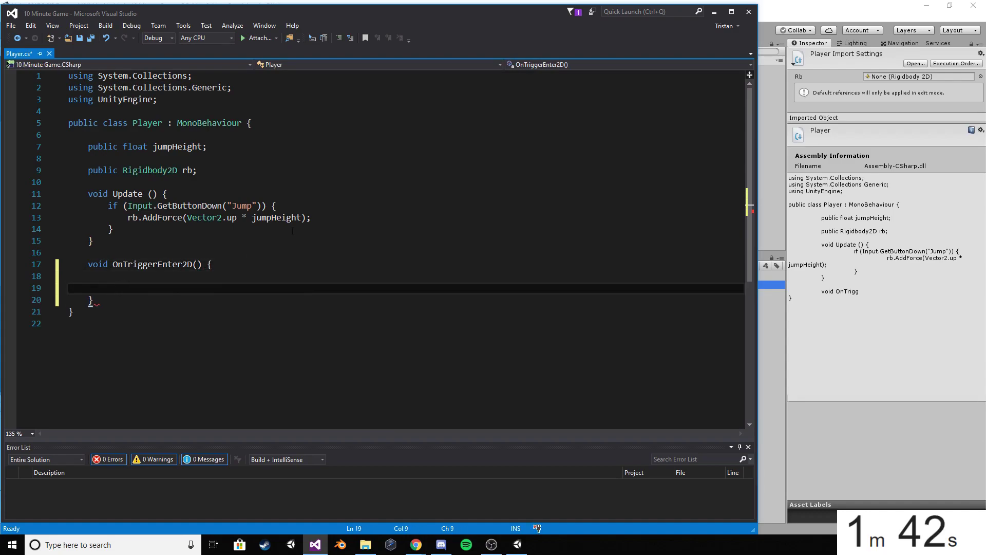
Add using UnityEngine.SceneManagement; below the existing using directives and save the Player script.
{"action": "left_click", "coordinate": [213, 112]}
{"action": "key", "text": "Return"}
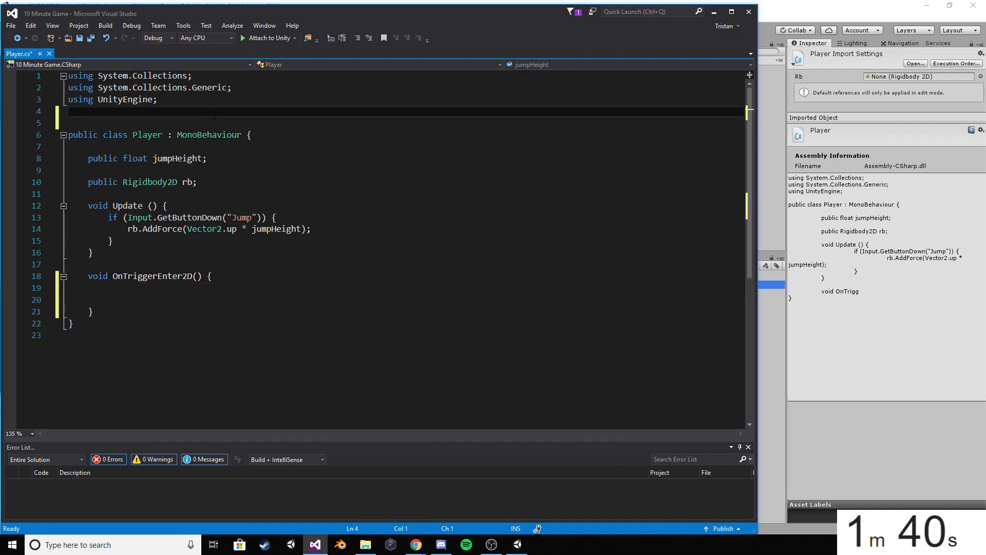
{"action": "type", "text": "using Un"}
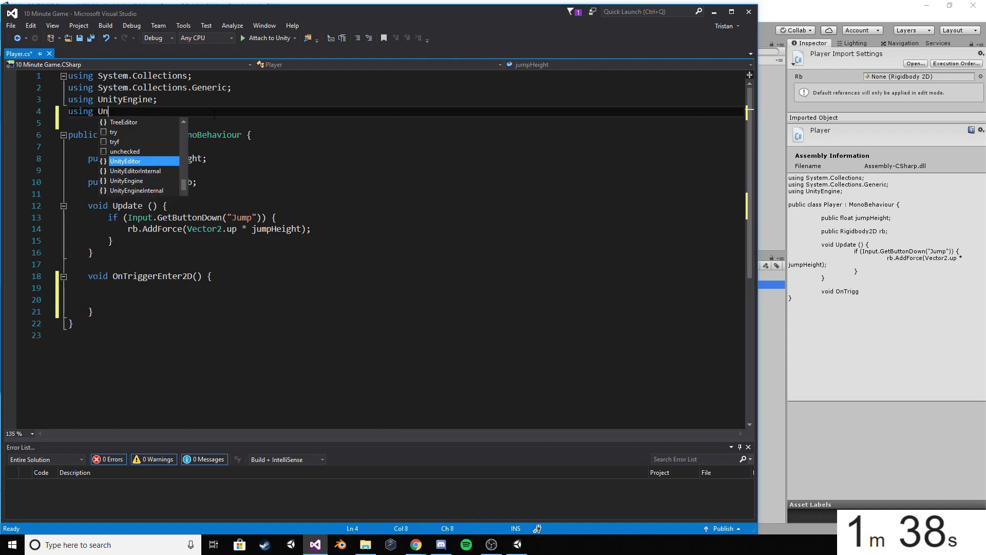
{"action": "type", "text": "i"}
{"action": "key", "text": "Down"}
{"action": "key", "text": "Down"}
{"action": "type", "text": "."}
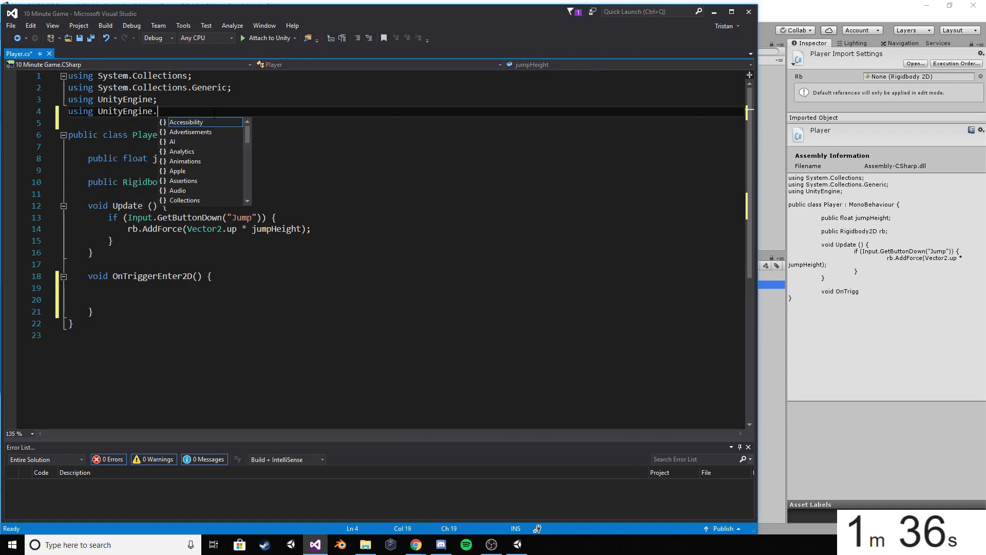
{"action": "type", "text": "scen"}
{"action": "key", "text": "Tab"}
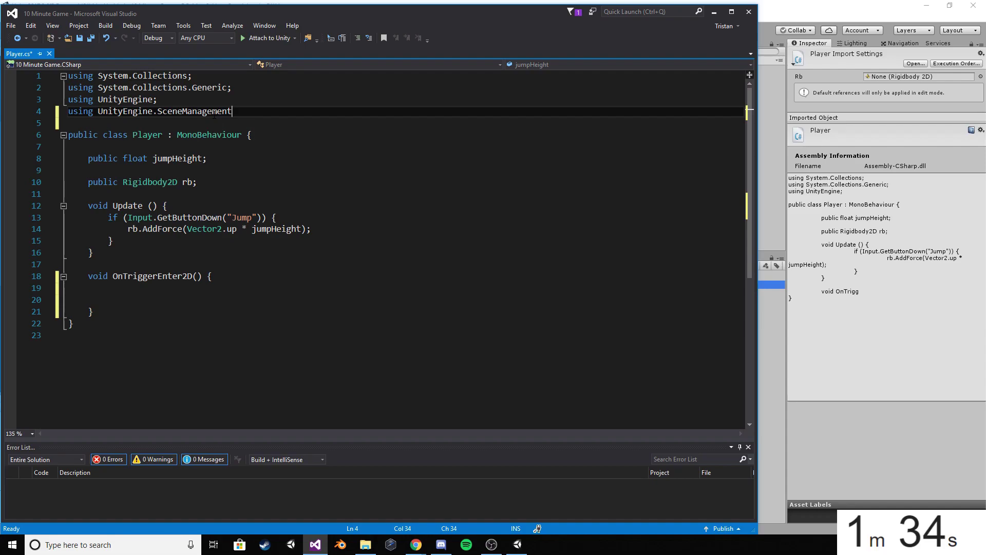
{"action": "type", "text": ";"}
{"action": "key", "text": "ctrl+s"}
Start a SceneManager.LoadScene call in the empty body of the OnTriggerEnter2D method.
{"action": "left_click", "coordinate": [172, 291]}
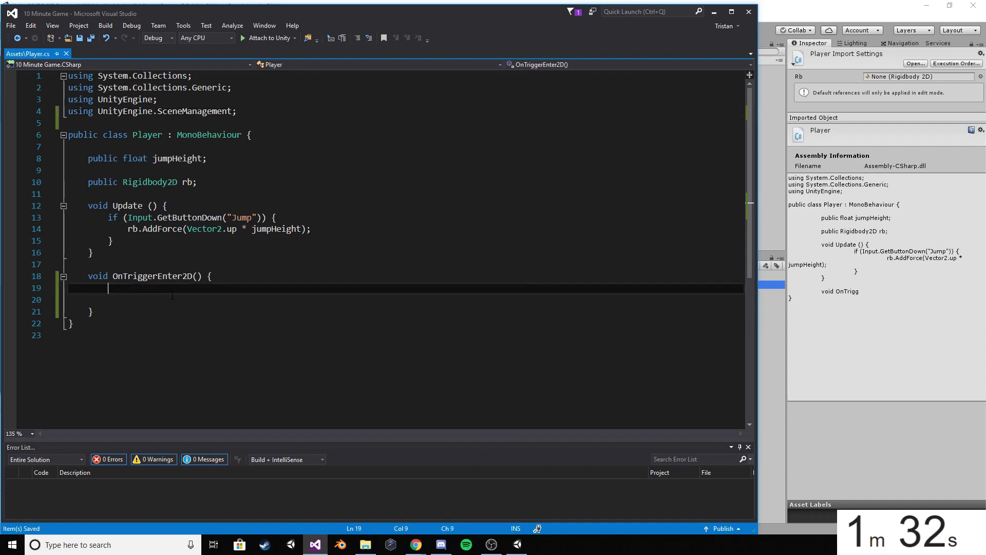
{"action": "type", "text": "sce"}
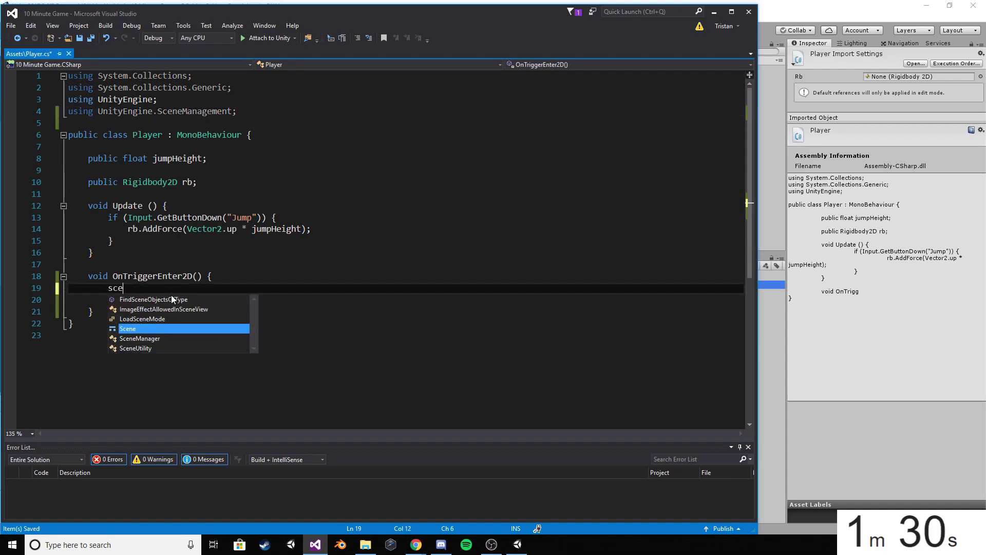
{"action": "key", "text": "Down"}
{"action": "type", "text": ".lo"}
{"action": "key", "text": "Tab"}
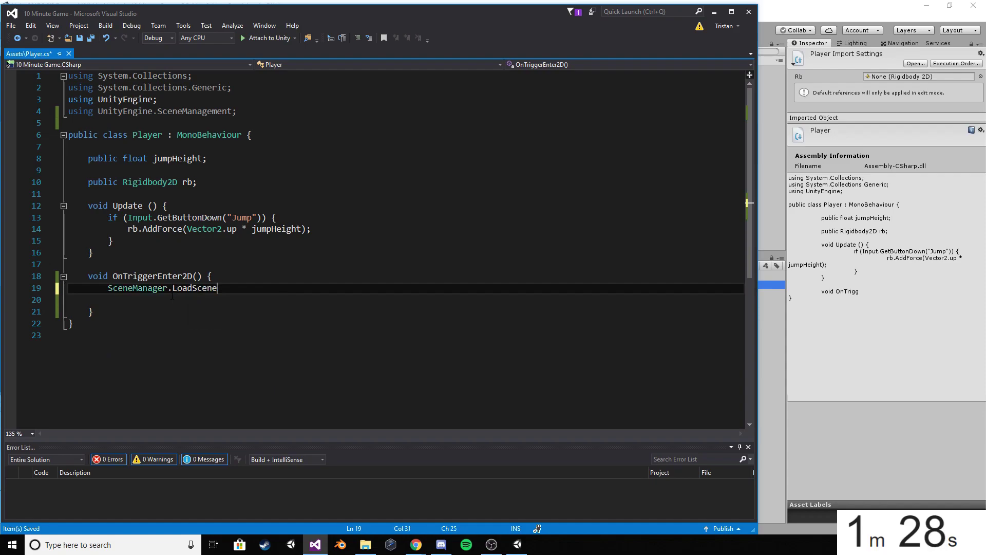
Pass SceneManager.GetActiveScene().buildIndex as the LoadScene argument, finish the statement, and save the Player script.
{"action": "type", "text": "(sce"}
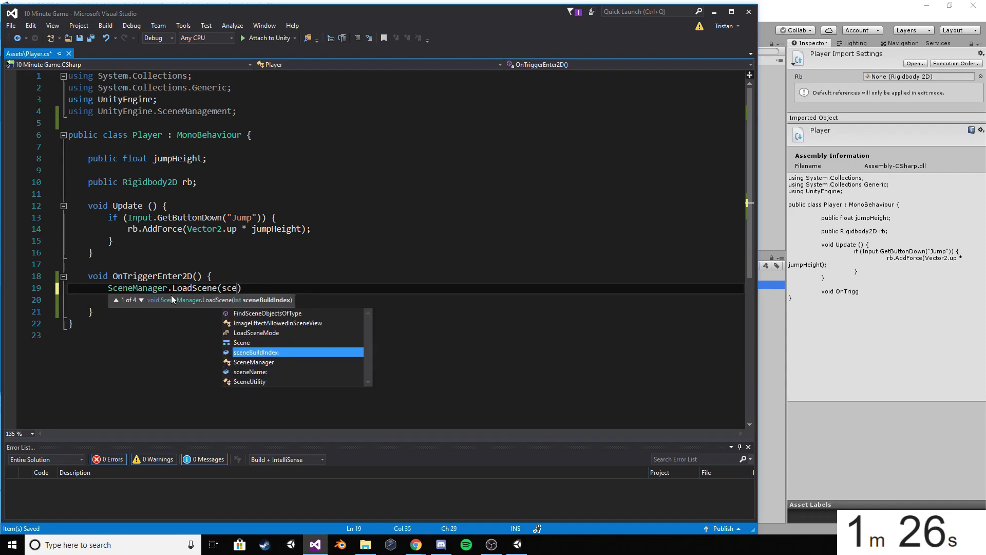
{"action": "key", "text": "Down"}
{"action": "type", "text": "."}
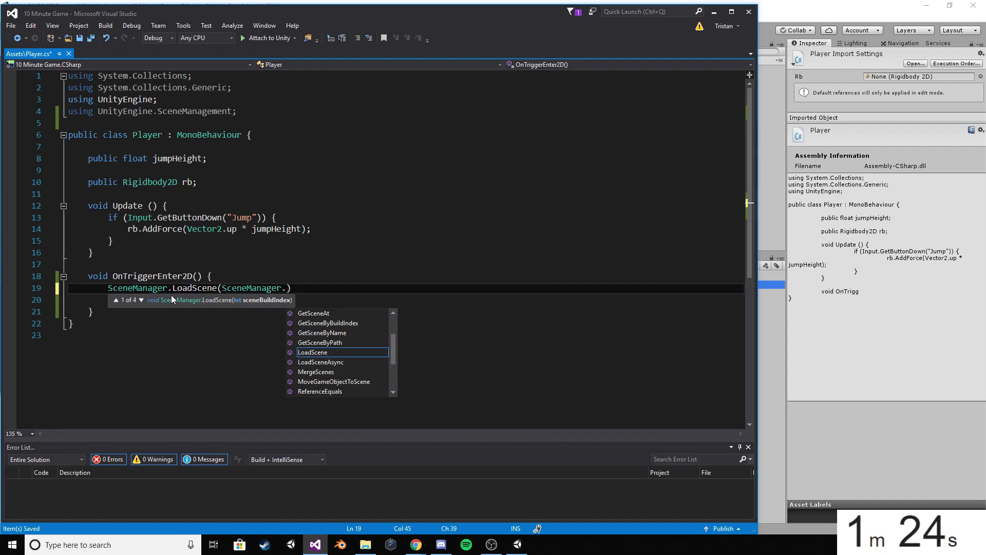
{"action": "type", "text": "g"}
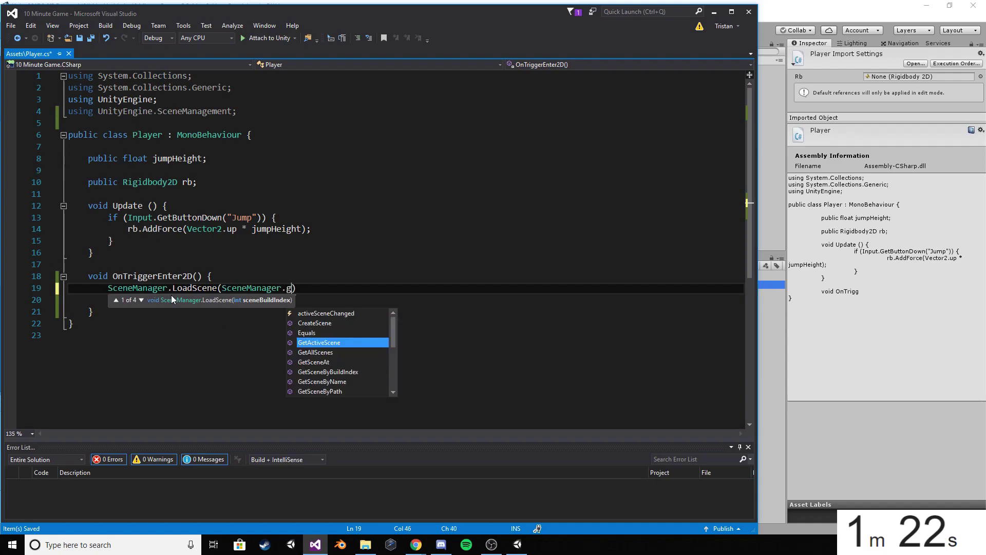
{"action": "type", "text": "et"}
{"action": "key", "text": "Tab"}
{"action": "type", "text": "()"}
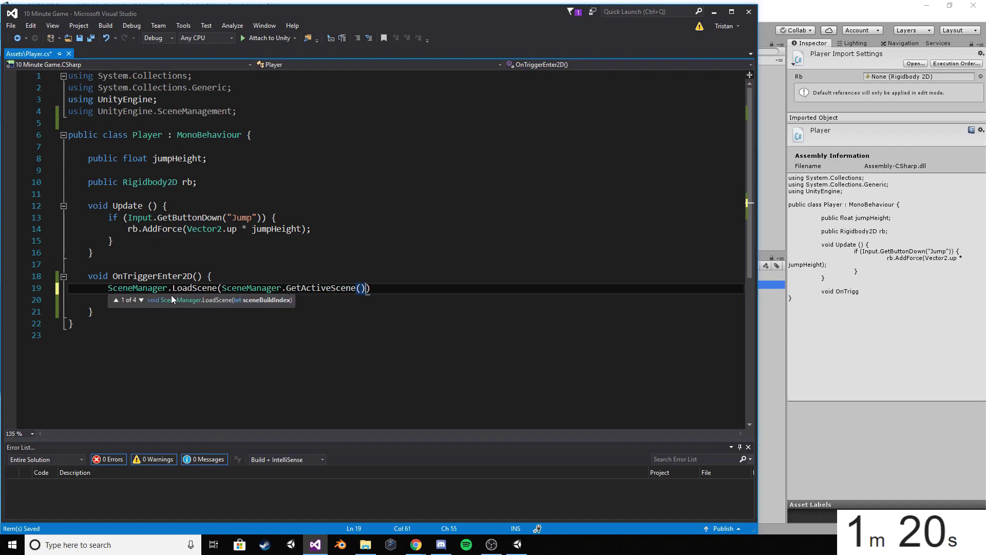
{"action": "type", "text": ".bui"}
{"action": "key", "text": "Tab"}
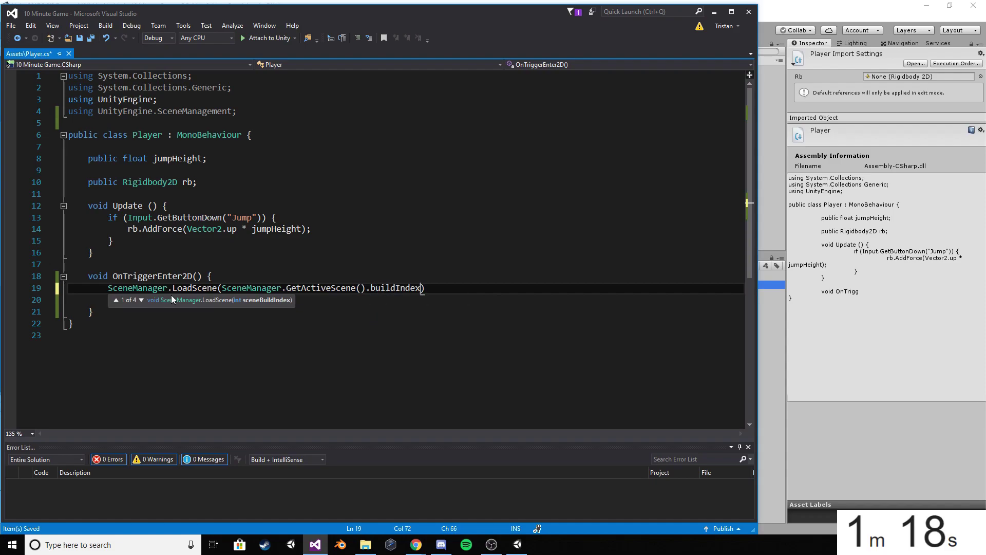
{"action": "type", "text": ")"}
{"action": "key", "text": "Escape"}
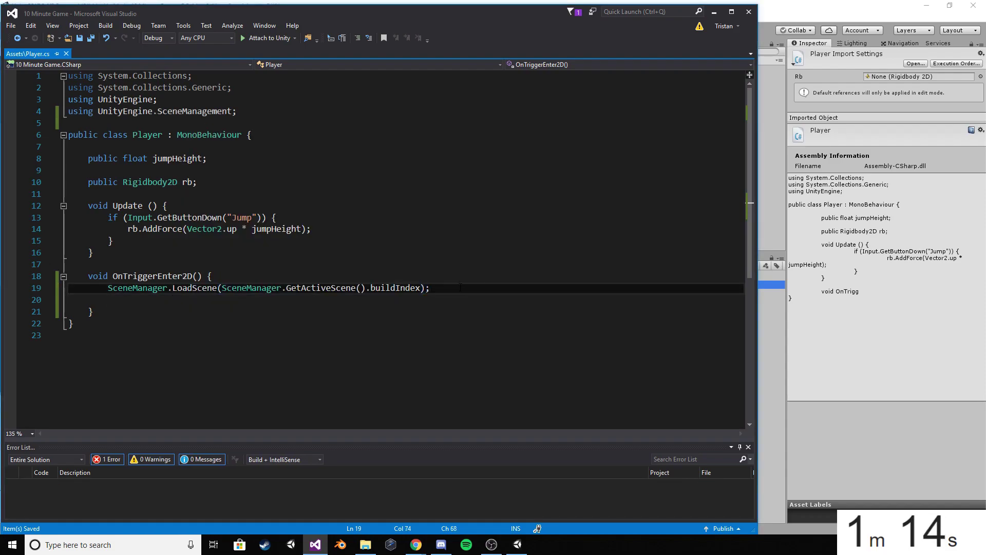
{"action": "key", "text": "ctrl+s"}
Switch back to Unity and set the Spawner object's Time Between Spawn to 1.5.
{"action": "left_click", "coordinate": [857, 286]}
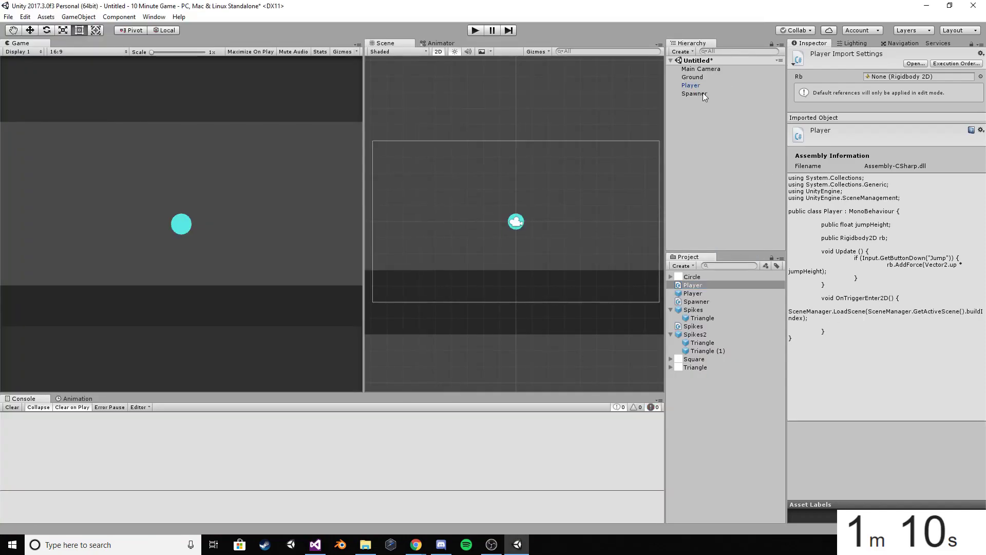
{"action": "left_click", "coordinate": [702, 93]}
{"action": "left_click", "coordinate": [888, 152]}
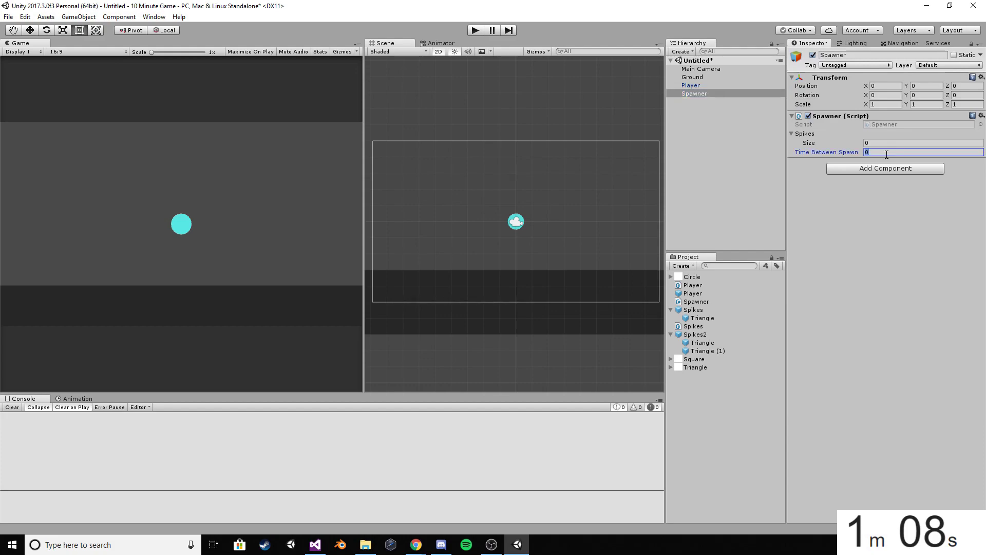
{"action": "type", "text": "1.5"}
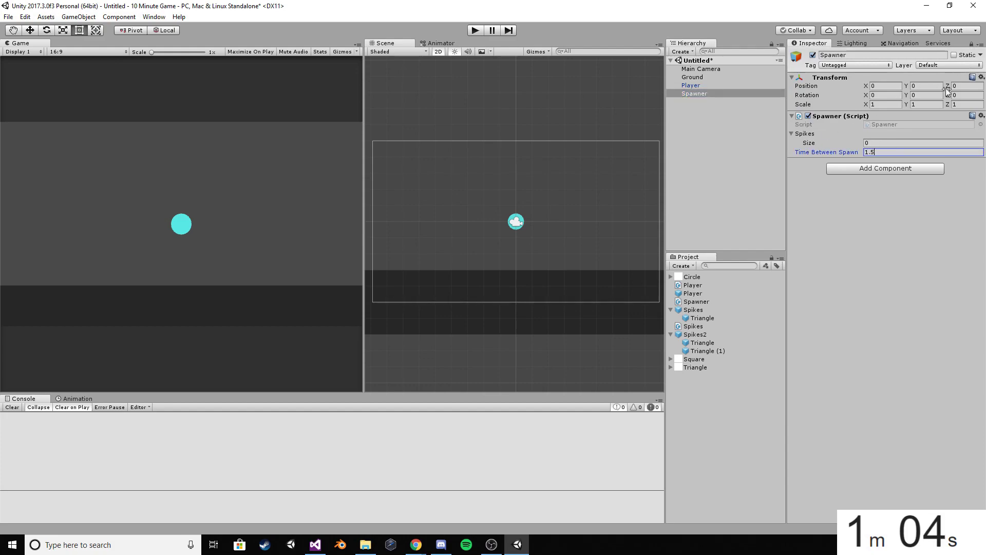
Add the Spikes and Spikes2 prefabs to the Spawner script's Spikes array.
{"action": "left_click", "coordinate": [702, 310]}
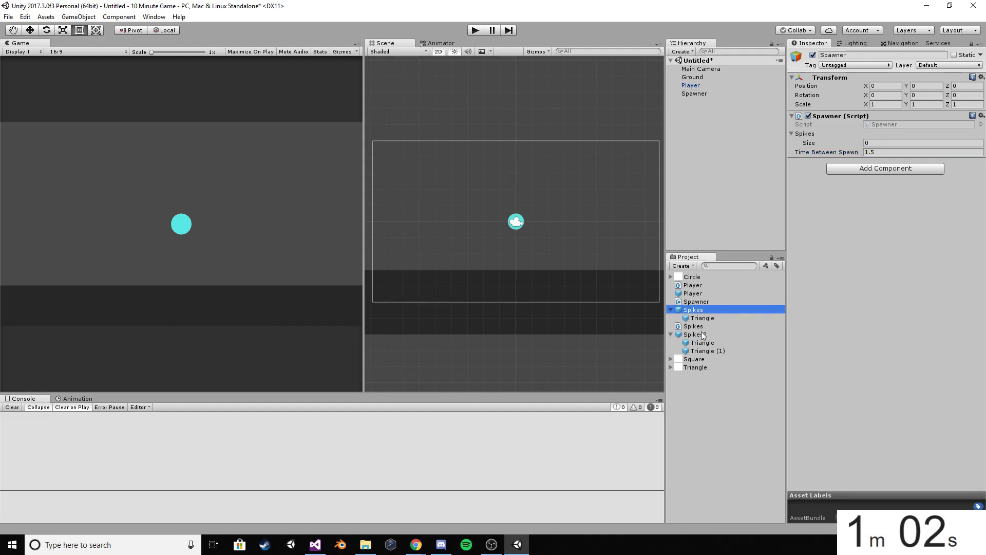
{"action": "left_click", "coordinate": [703, 334], "text": "ctrl"}
{"action": "left_click_drag", "start_coordinate": [700, 310], "coordinate": [817, 135]}
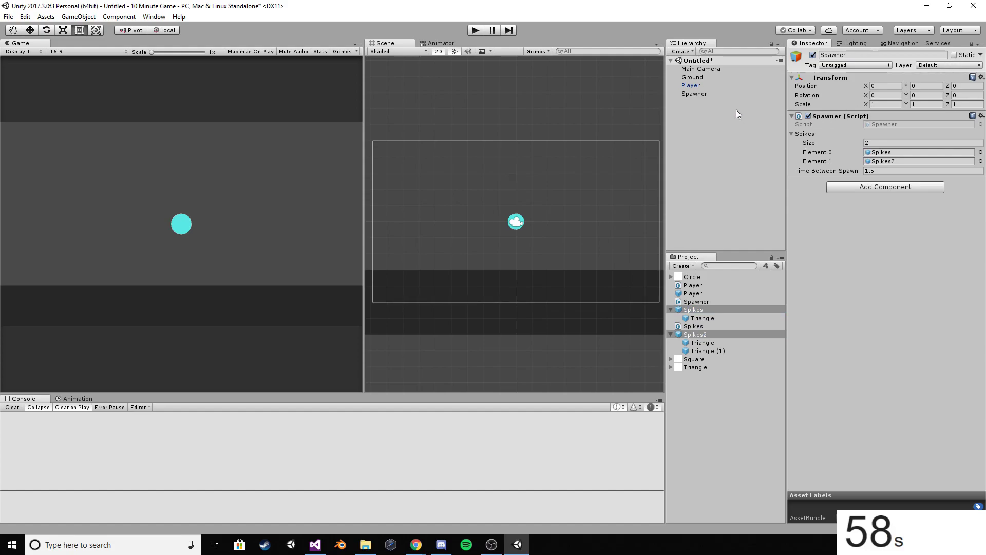
Move the Spawner just beyond the camera frame's right edge at ground level, to about X 10.87, Y -2.52.
{"action": "left_click", "coordinate": [693, 93]}
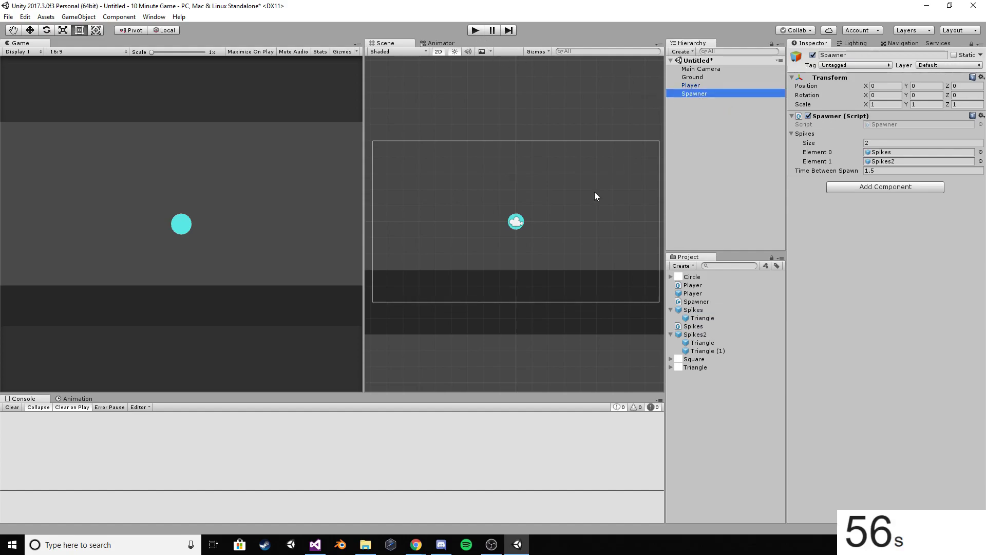
{"action": "scroll", "coordinate": [611, 179], "scroll_direction": "down", "scroll_amount": 3}
{"action": "middle_click_drag", "start_coordinate": [596, 224], "coordinate": [556, 211]}
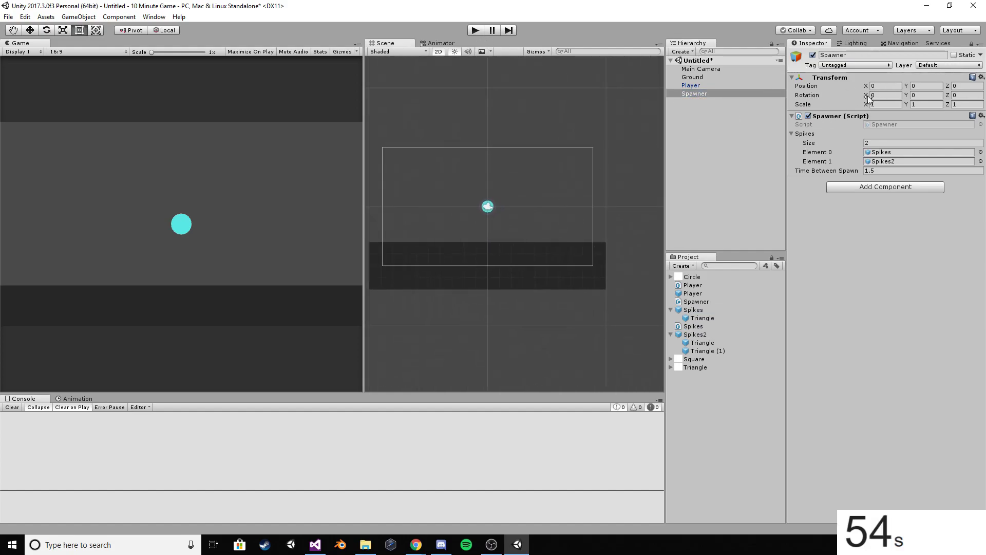
{"action": "key", "text": "w"}
{"action": "left_click_drag", "start_coordinate": [492, 203], "coordinate": [621, 234]}
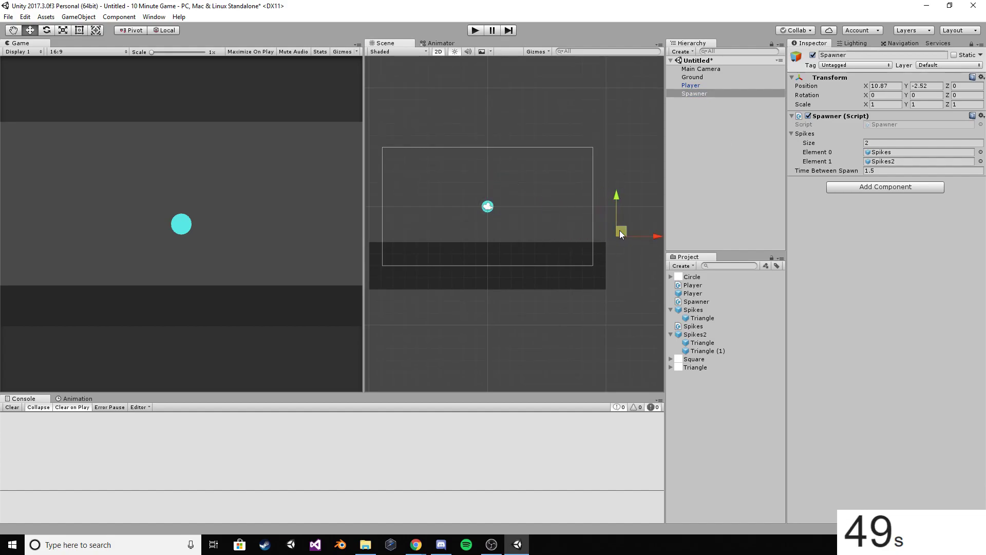
Play-test the game by jumping over the spawned spikes, and stop play mode.
{"action": "left_click", "coordinate": [475, 30]}
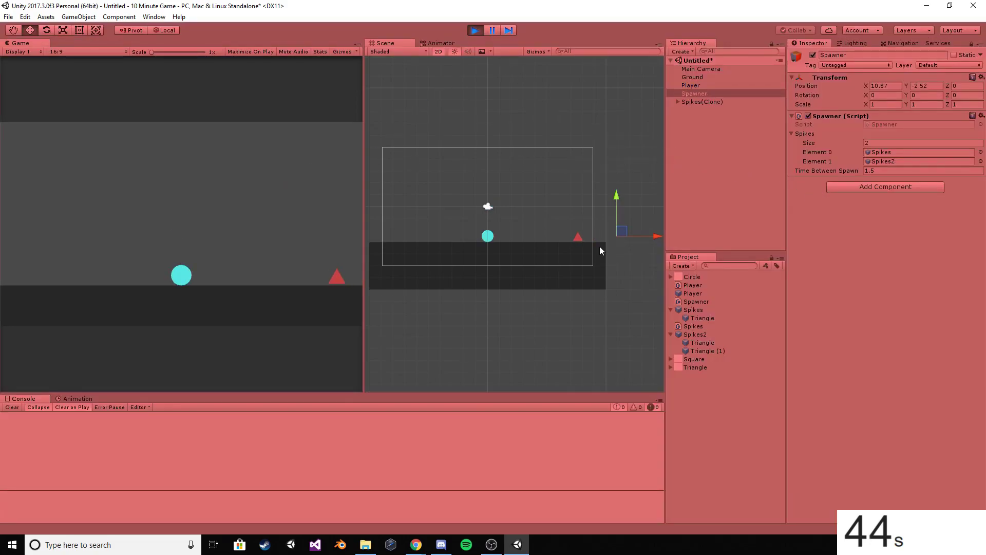
{"action": "left_click", "coordinate": [265, 242]}
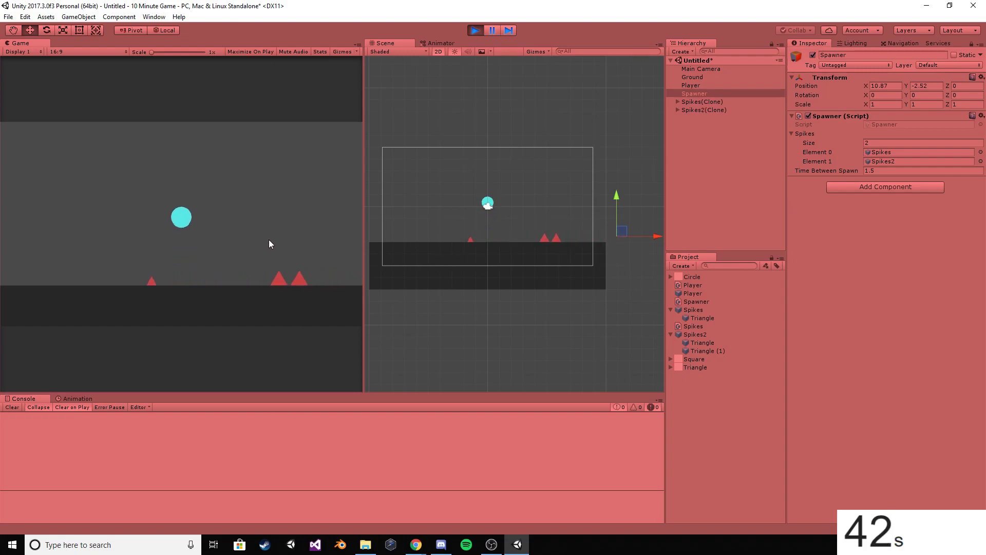
{"action": "left_click", "coordinate": [295, 234]}
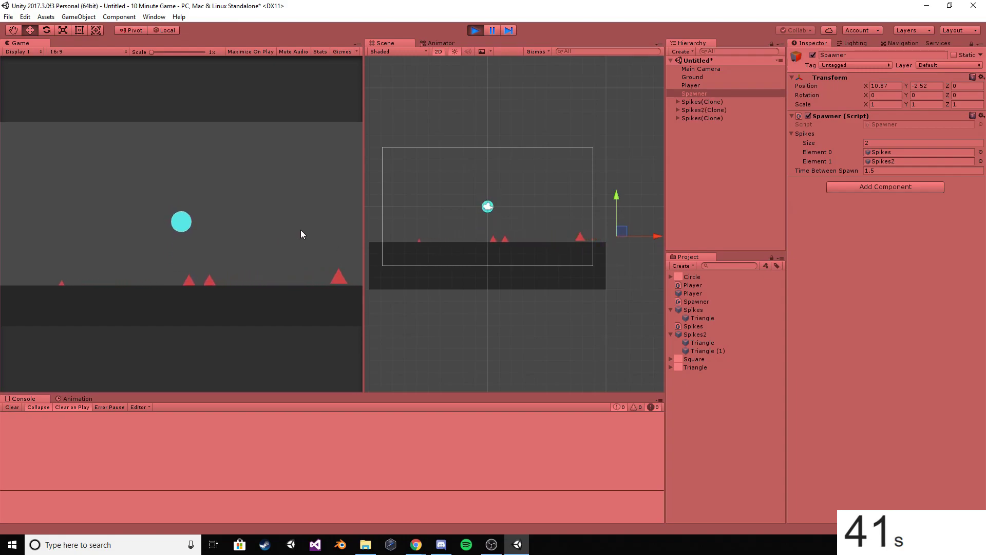
{"action": "left_click", "coordinate": [361, 200]}
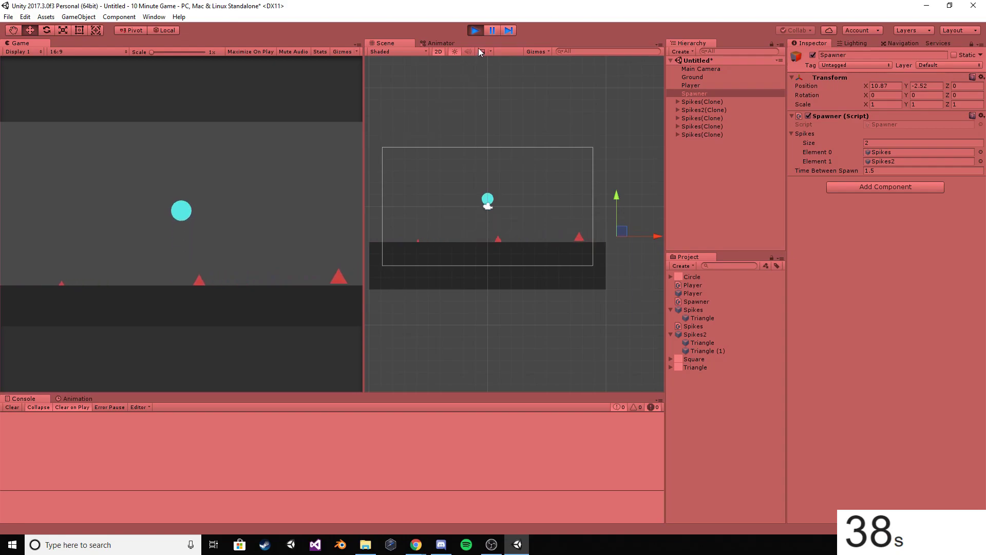
{"action": "left_click", "coordinate": [475, 31]}
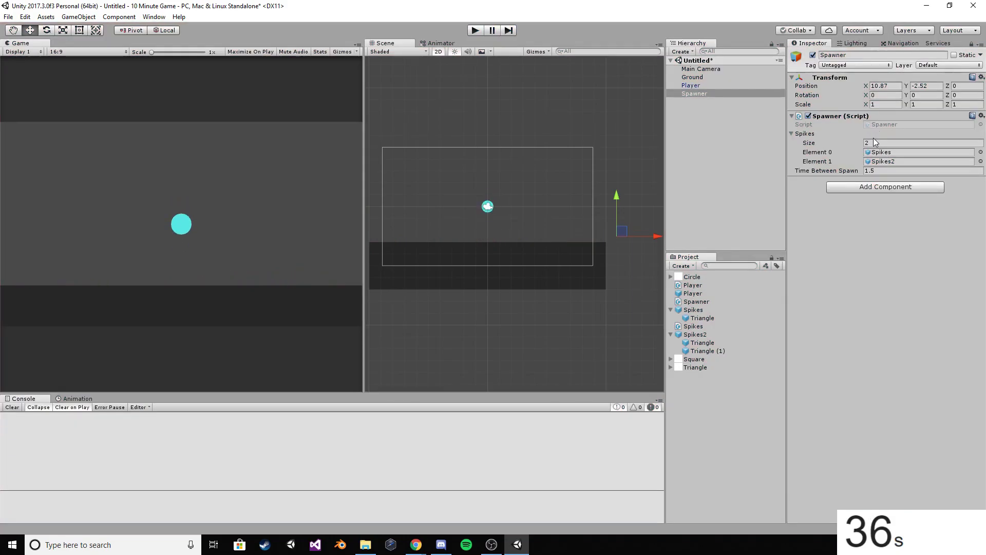
Set the Rigidbody 2D Gravity Scale of the Triangle in the Spikes prefab to 0.
{"action": "left_click", "coordinate": [702, 318]}
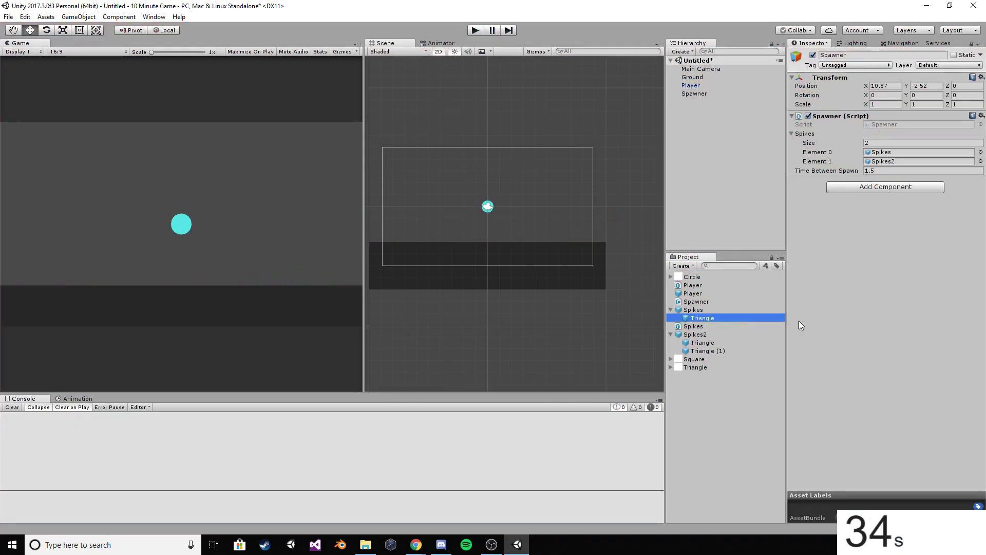
{"action": "left_click", "coordinate": [744, 315]}
{"action": "scroll", "coordinate": [922, 295], "scroll_direction": "down", "scroll_amount": 3}
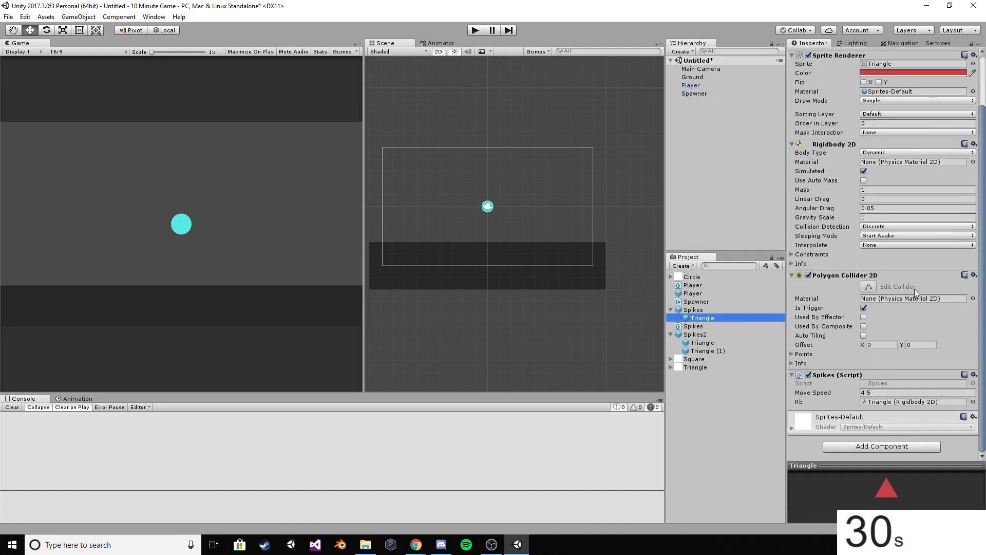
{"action": "left_click", "coordinate": [880, 218]}
Set the Rigidbody 2D Gravity Scale of both triangles in the Spikes2 prefab to 0 and recheck the Spikes prefab's Triangle.
{"action": "left_click", "coordinate": [717, 343]}
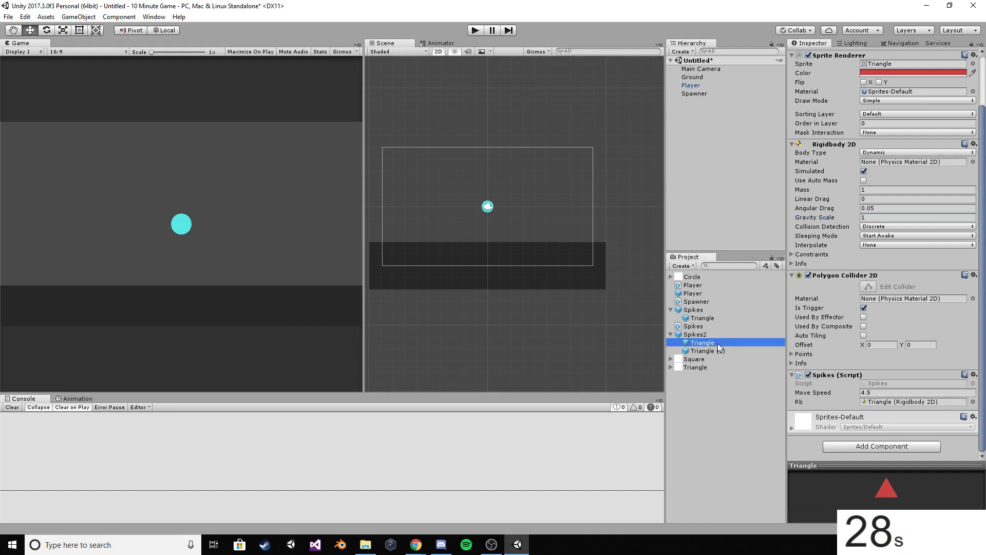
{"action": "left_click", "coordinate": [720, 349], "text": "shift"}
{"action": "left_click", "coordinate": [884, 224]}
{"action": "type", "text": "0"}
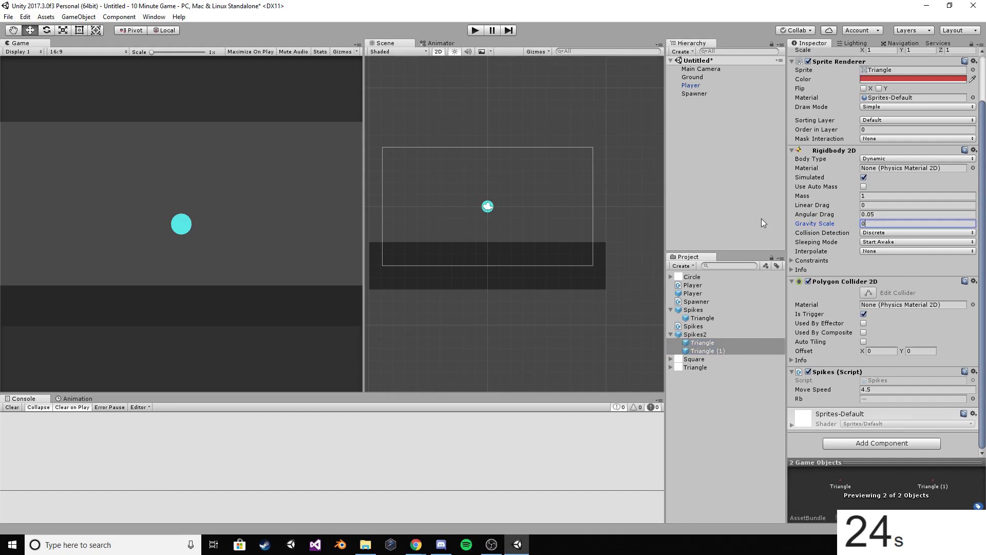
{"action": "left_click", "coordinate": [743, 187]}
{"action": "left_click", "coordinate": [713, 318]}
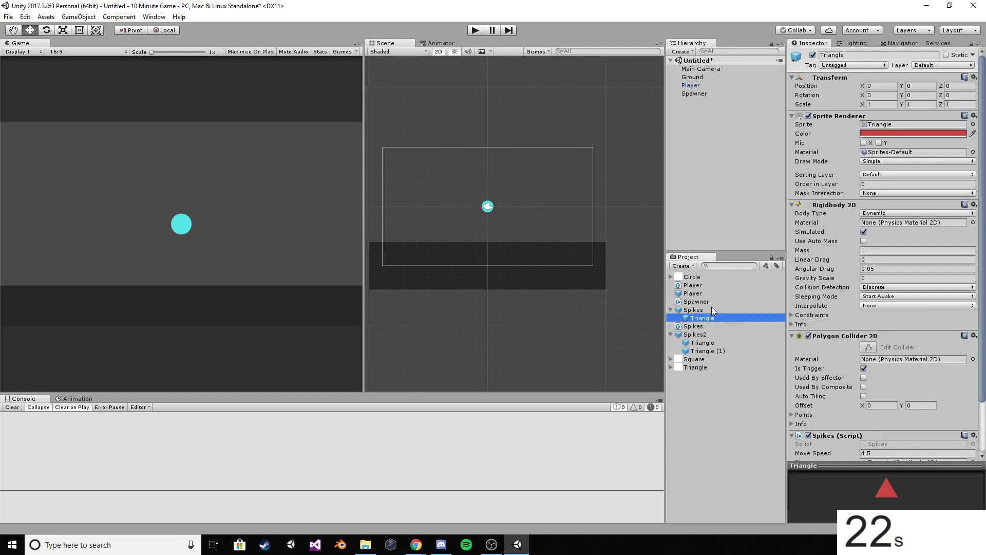
Open the Spikes script to check its FixedUpdate movement code, and return to Unity without saving the scene.
{"action": "double_click", "coordinate": [705, 328]}
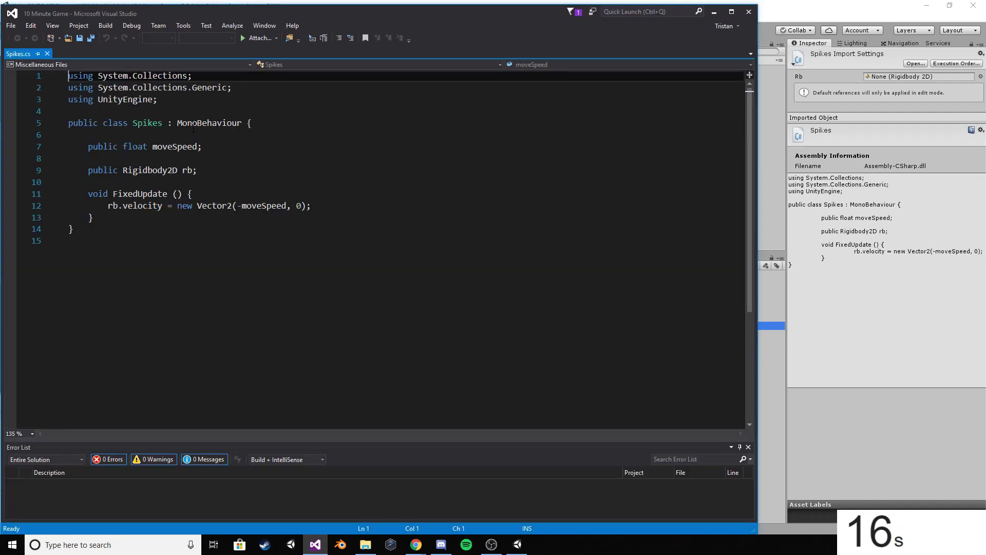
{"action": "key", "text": "alt+Tab"}
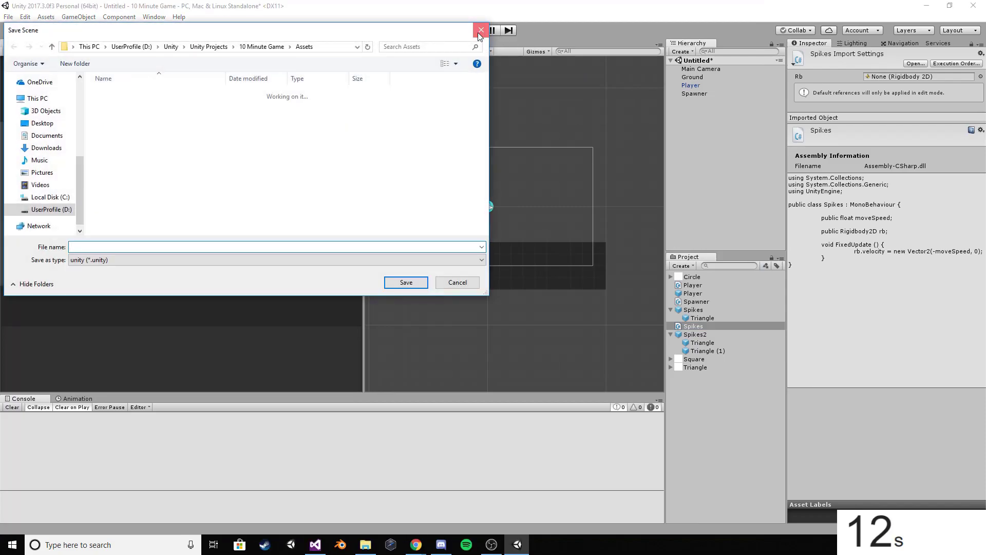
{"action": "key", "text": "Escape"}
Run the game again and test jumping the circle over the incoming spikes and restarting on collision.
{"action": "left_click", "coordinate": [473, 31]}
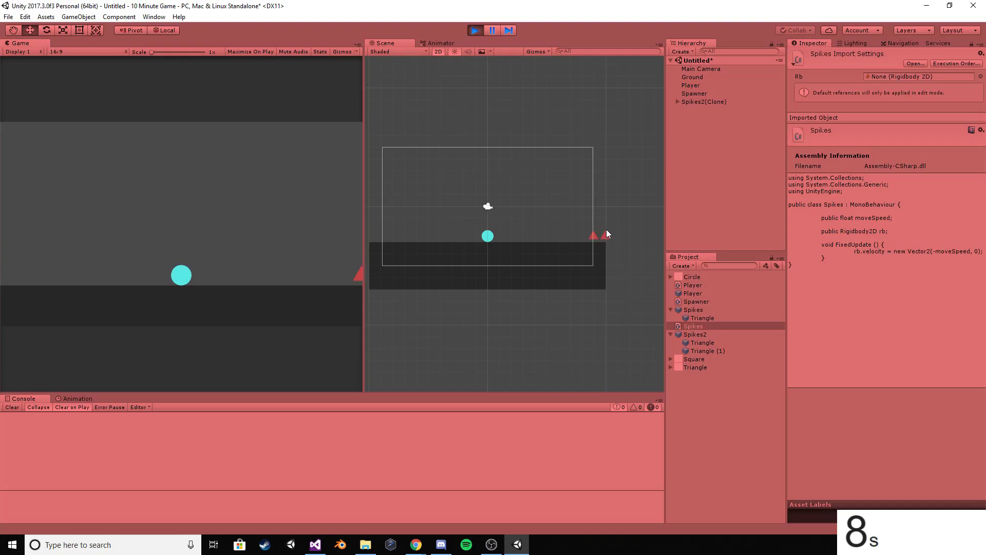
{"action": "left_click", "coordinate": [296, 249]}
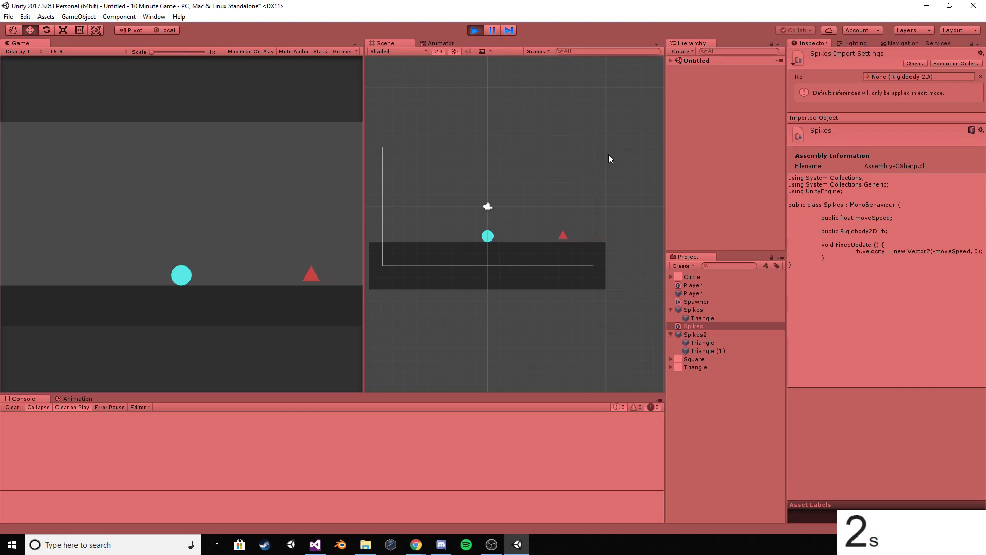
{"action": "left_click", "coordinate": [319, 181]}
{"action": "left_click", "coordinate": [320, 180]}
{"action": "left_click", "coordinate": [319, 180]}
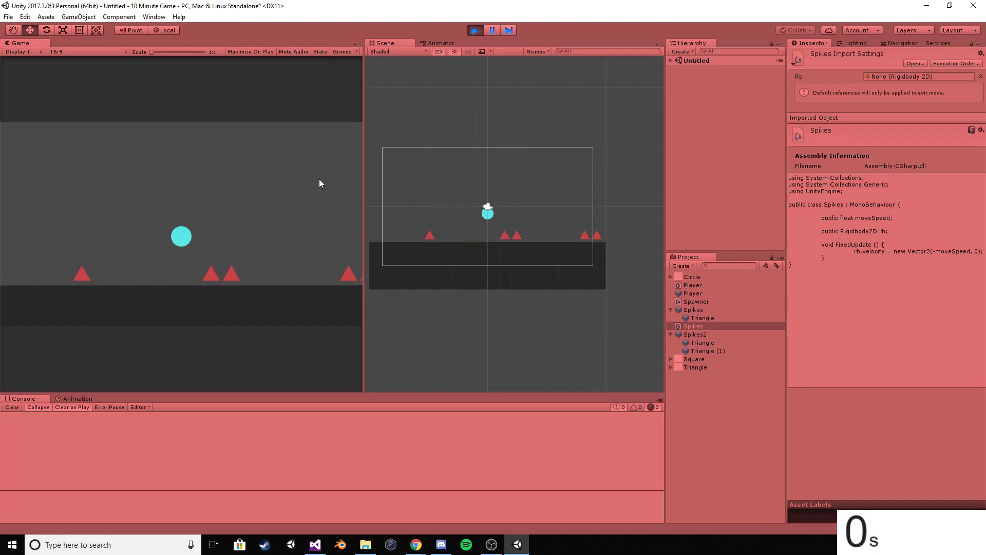
{"action": "left_click", "coordinate": [315, 179]}
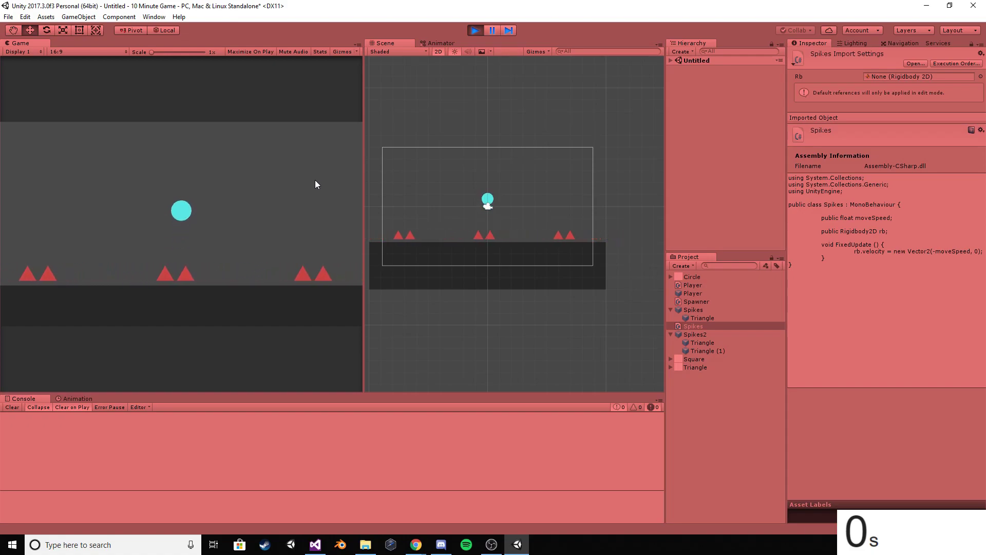
{"action": "left_click", "coordinate": [315, 181]}
{"action": "left_click", "coordinate": [316, 180]}
{"action": "left_click", "coordinate": [315, 180]}
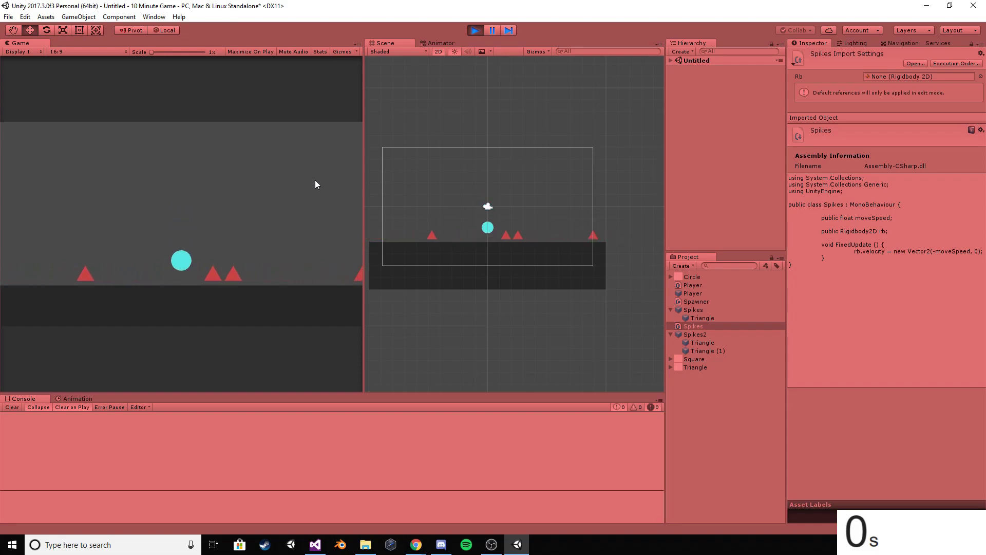
{"action": "left_click", "coordinate": [316, 180]}
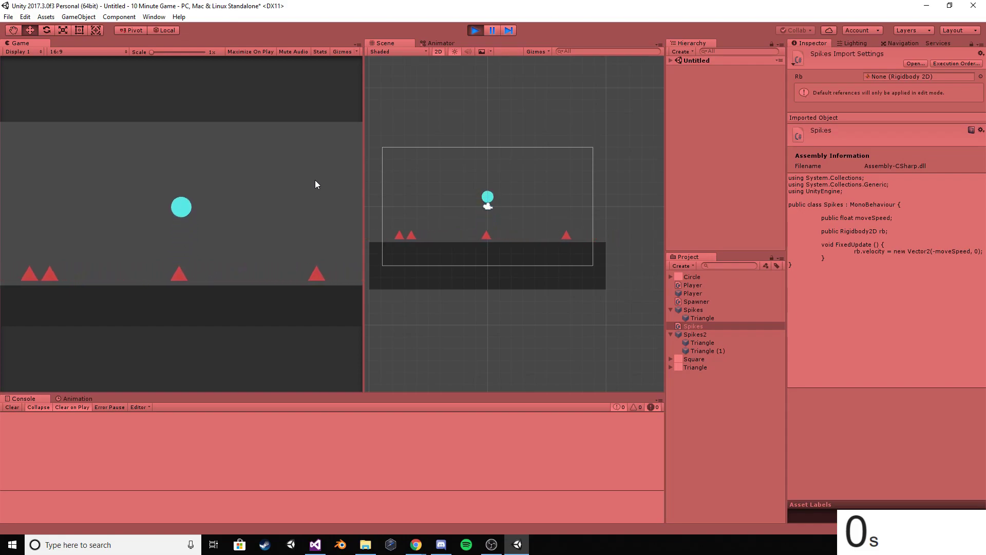
Continue the running playtest by making the circle jump over the incoming single and double spikes.
{"action": "left_click", "coordinate": [250, 262]}
{"action": "left_click", "coordinate": [306, 224]}
{"action": "left_click", "coordinate": [349, 261]}
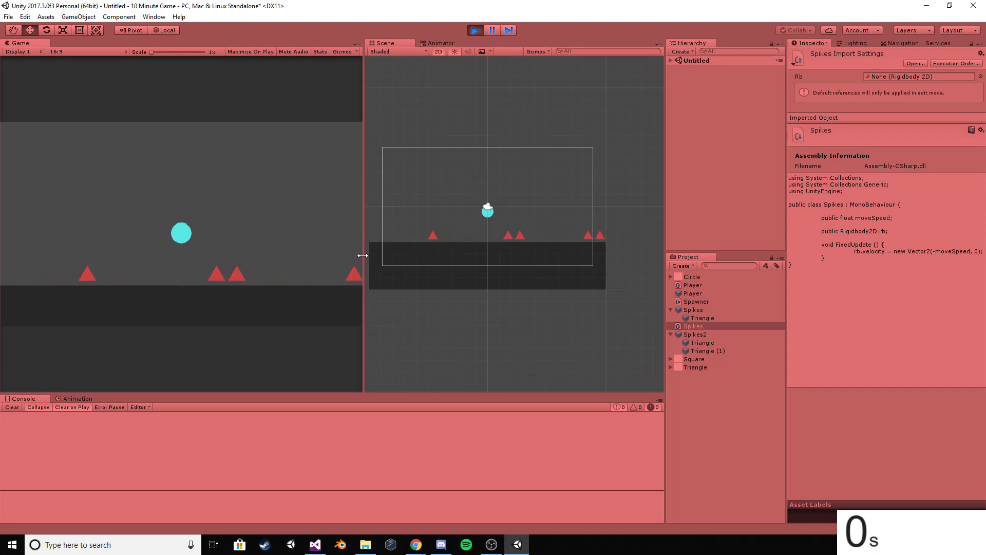
Enlarge the Game view at the Scene view's expense and playtest repeated circle jumps over the spikes until a collision.
{"action": "left_click_drag", "start_coordinate": [362, 255], "coordinate": [540, 257]}
{"action": "left_click", "coordinate": [324, 318]}
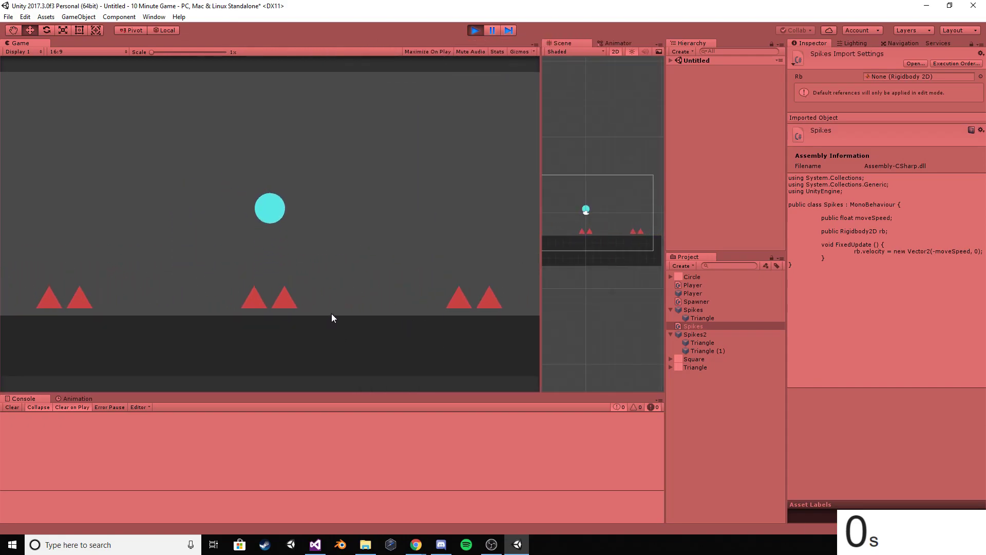
{"action": "left_click", "coordinate": [427, 250]}
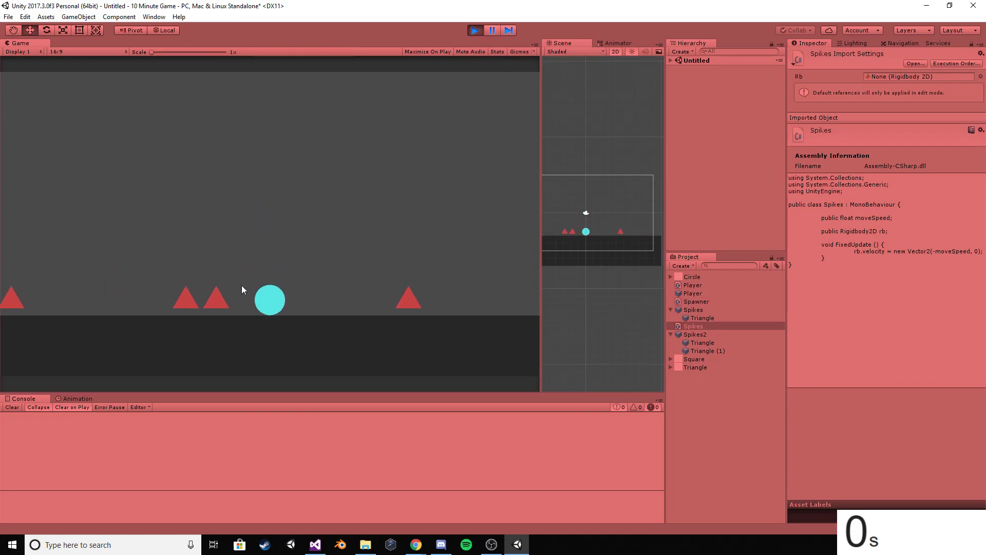
{"action": "left_click", "coordinate": [340, 281]}
{"action": "left_click", "coordinate": [395, 164]}
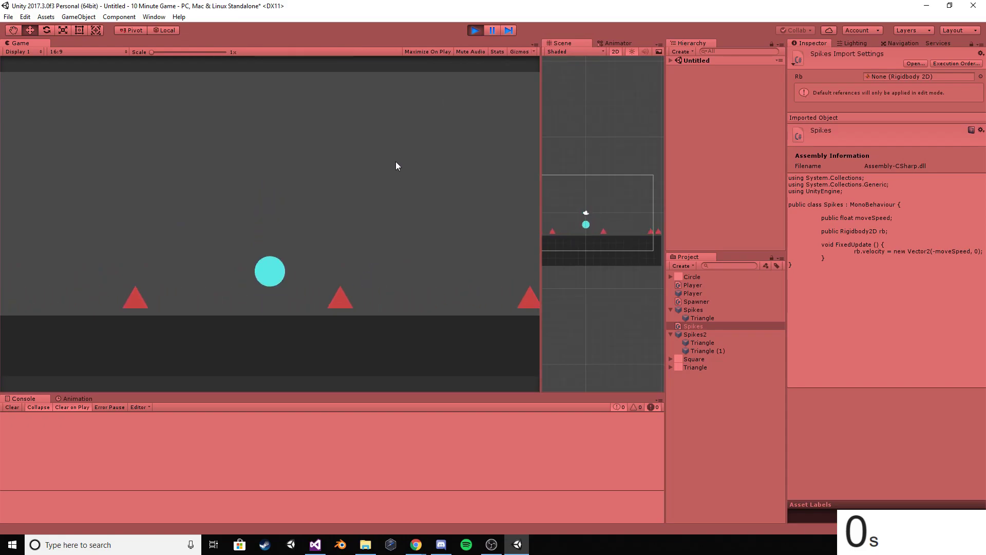
{"action": "left_click", "coordinate": [396, 163]}
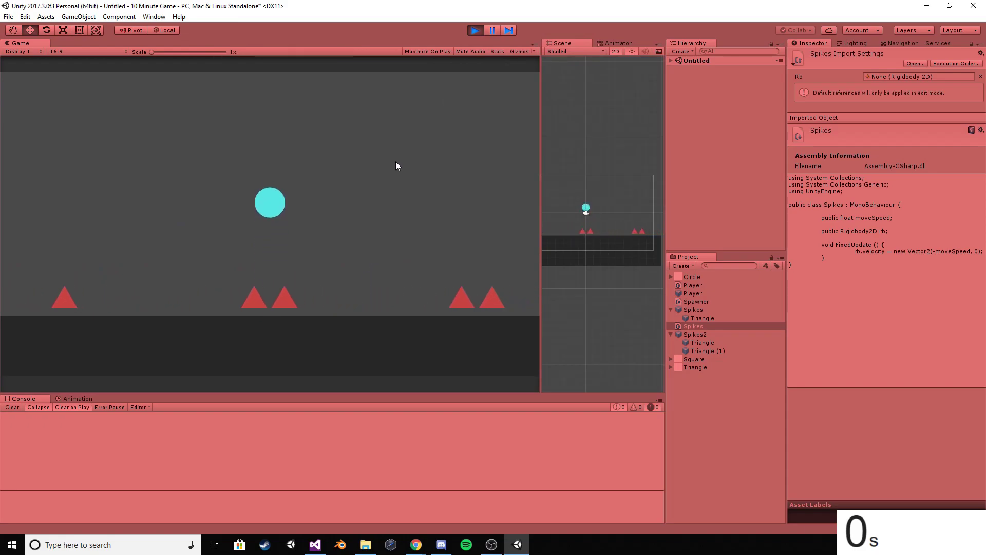
{"action": "left_click", "coordinate": [396, 162]}
{"action": "left_click", "coordinate": [395, 162]}
{"action": "left_click", "coordinate": [397, 171]}
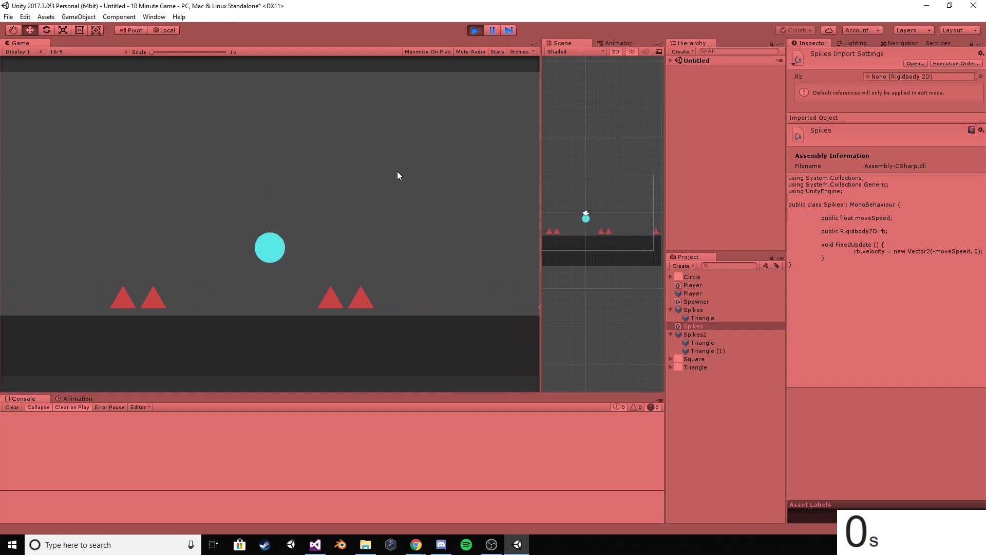
{"action": "left_click", "coordinate": [398, 172]}
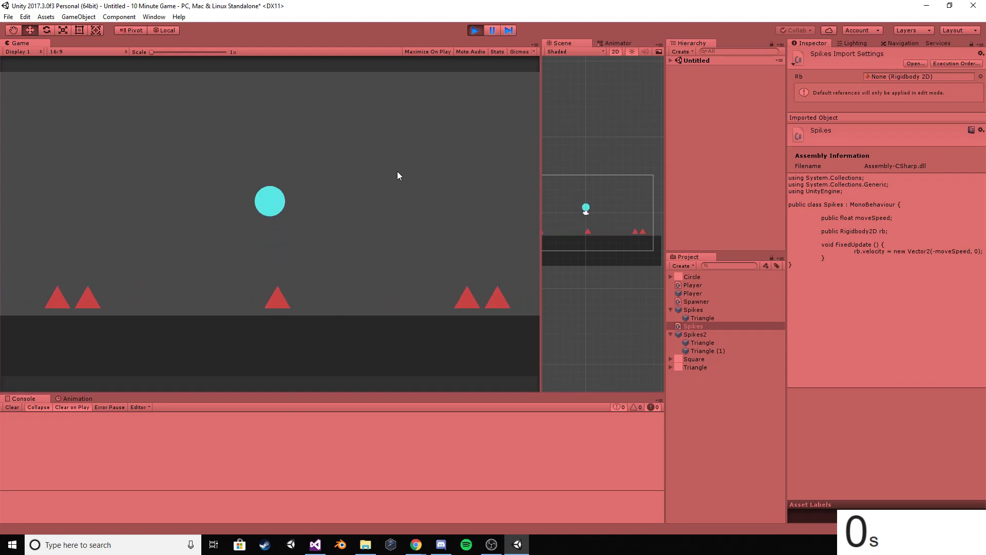
{"action": "left_click", "coordinate": [397, 172]}
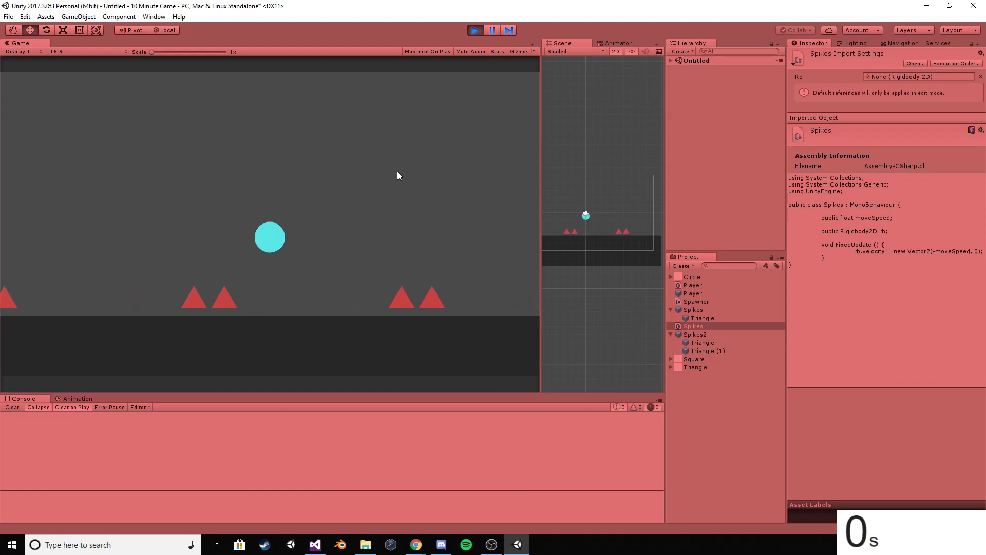
{"action": "left_click", "coordinate": [398, 172]}
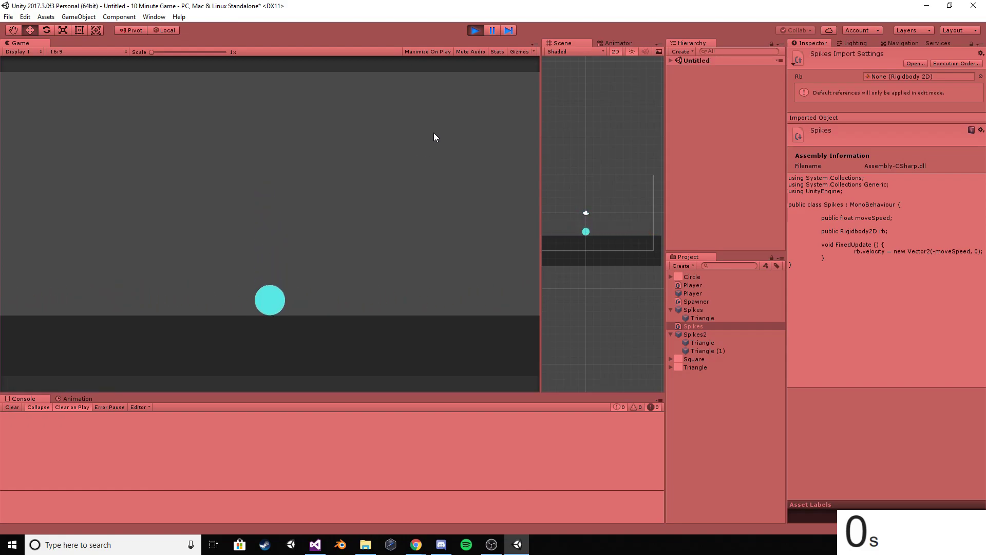
Stop the game, narrow the Game view to widen the Scene view, and recentre the scene in it.
{"action": "left_click", "coordinate": [475, 30]}
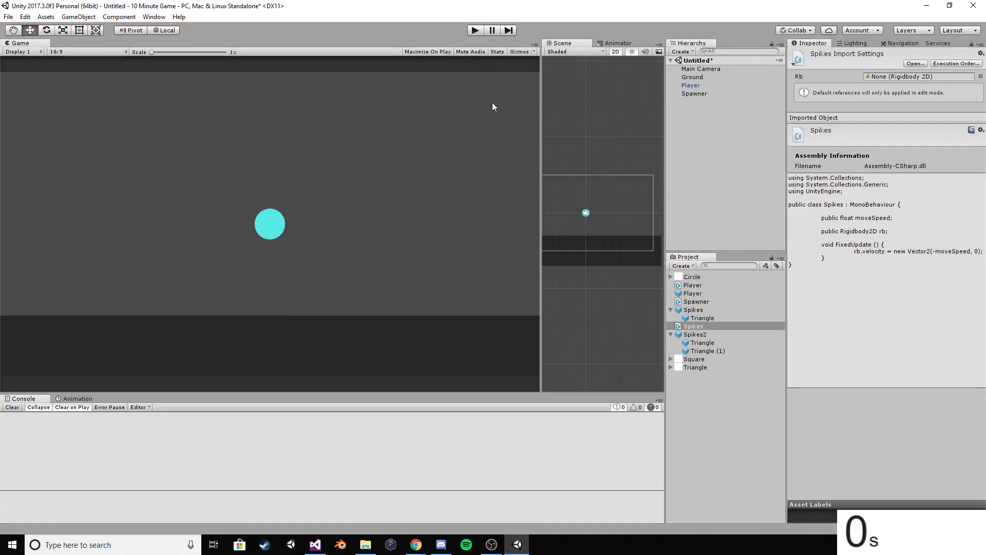
{"action": "left_click_drag", "start_coordinate": [538, 172], "coordinate": [380, 186]}
{"action": "middle_click_drag", "start_coordinate": [473, 221], "coordinate": [500, 230]}
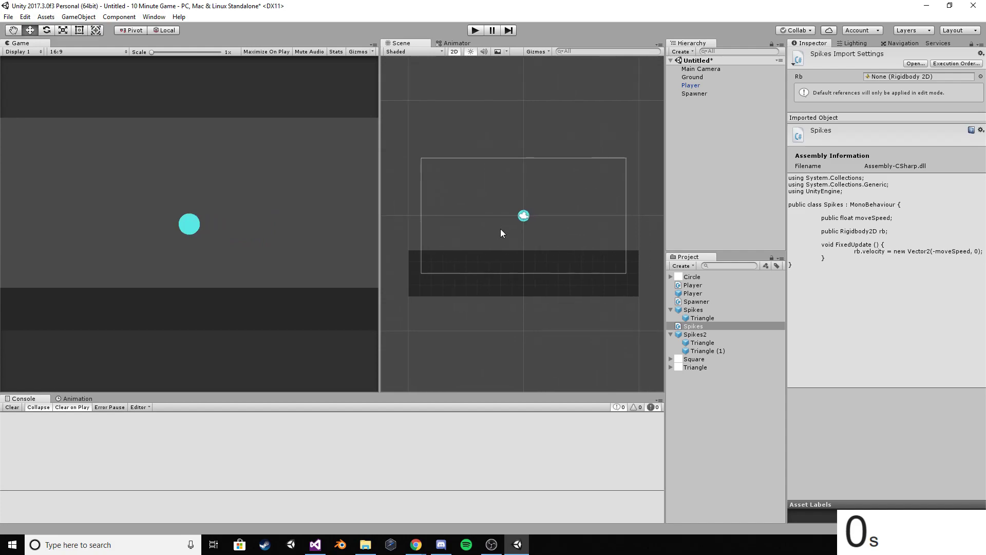